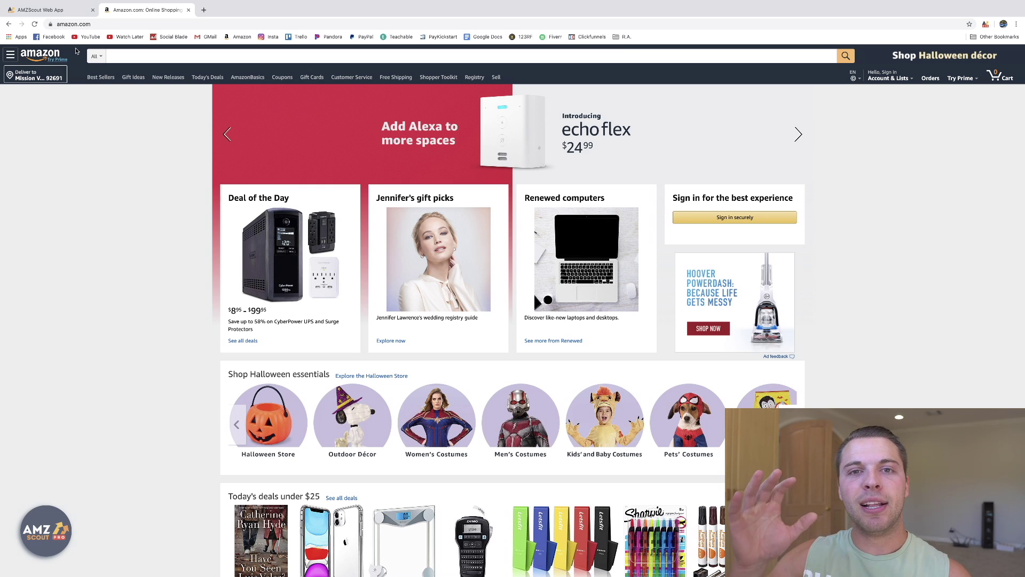
- Switch to the AMZScout product database and select all product categories
click(35, 10)
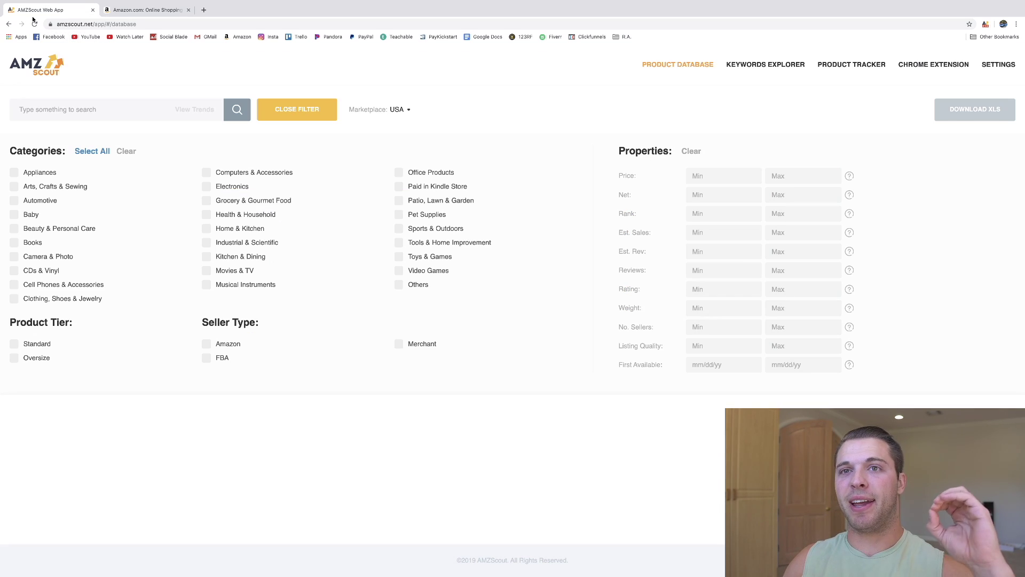
click(207, 187)
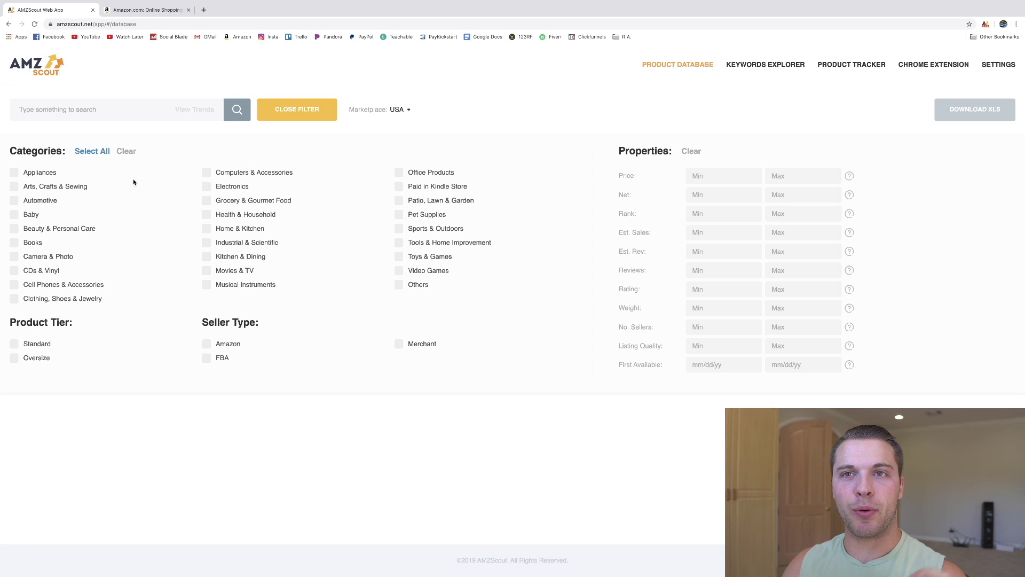
click(103, 155)
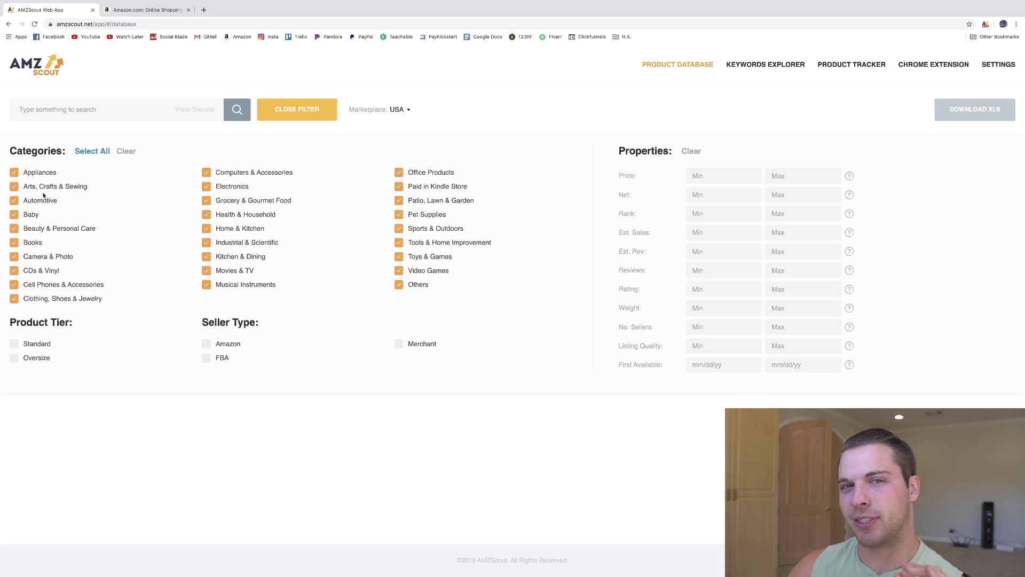
- Exclude the Automotive, Books, CDs & Vinyl, Cell Phones & Accessories, Movies & TV, Grocery & Gourmet Food, Paid in Kindle Store and Video Games categories
click(15, 202)
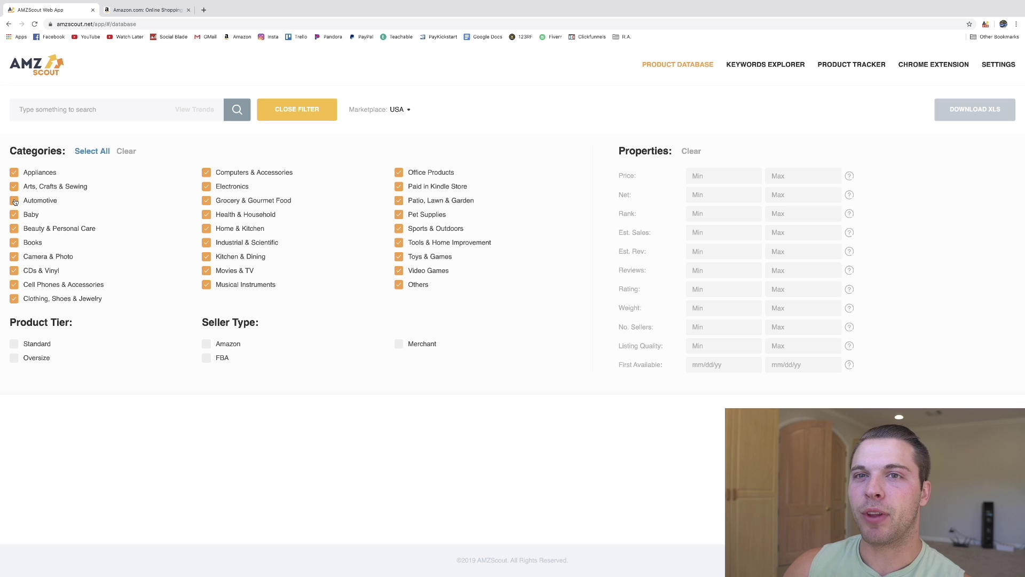
click(15, 243)
click(14, 271)
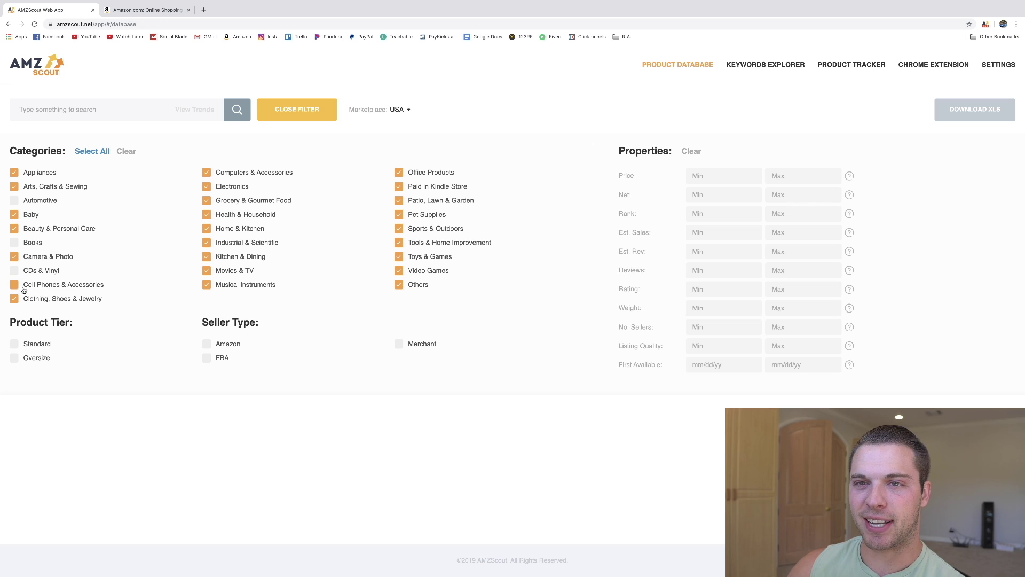
click(15, 285)
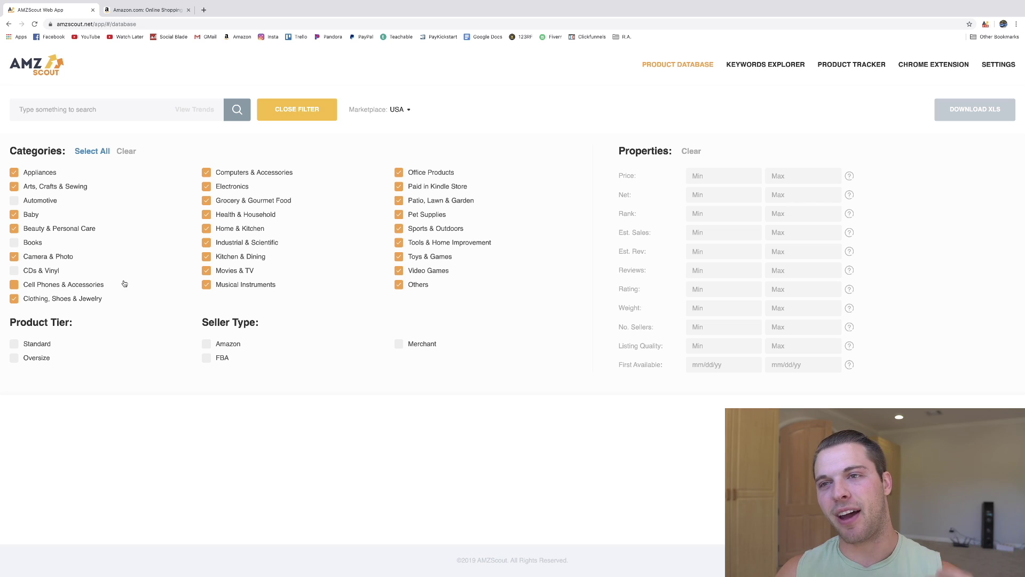
click(206, 271)
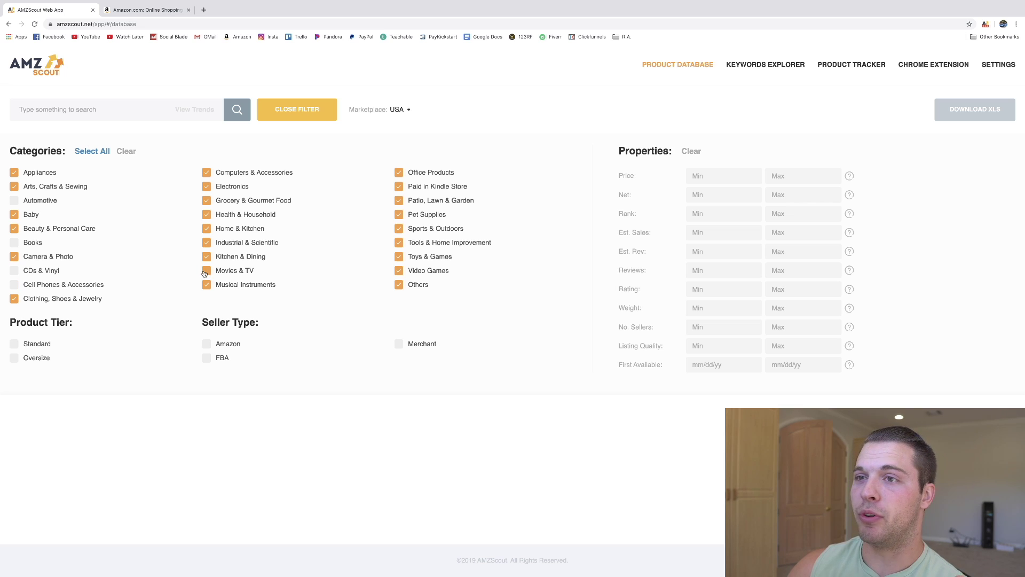
click(207, 201)
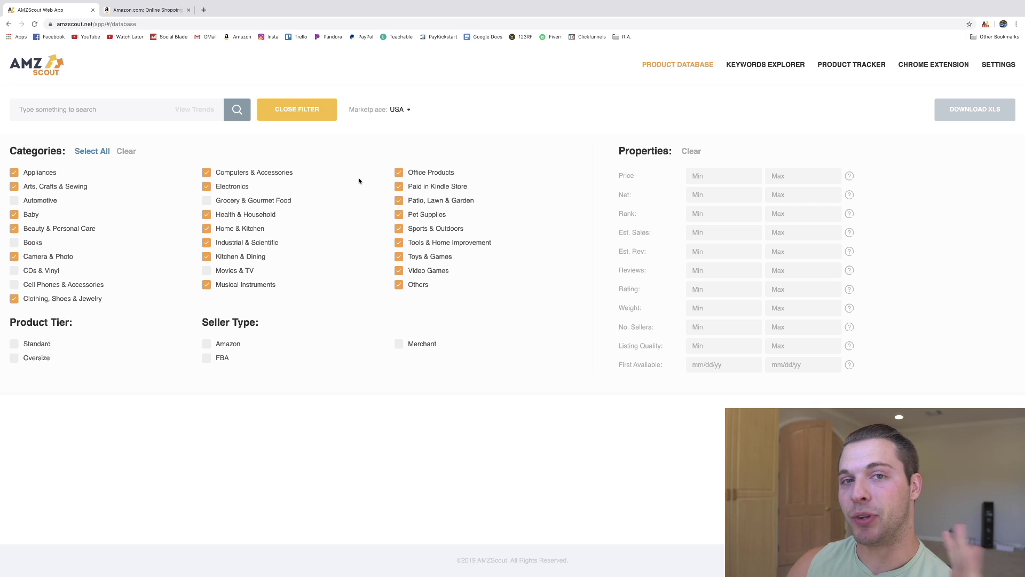
click(398, 188)
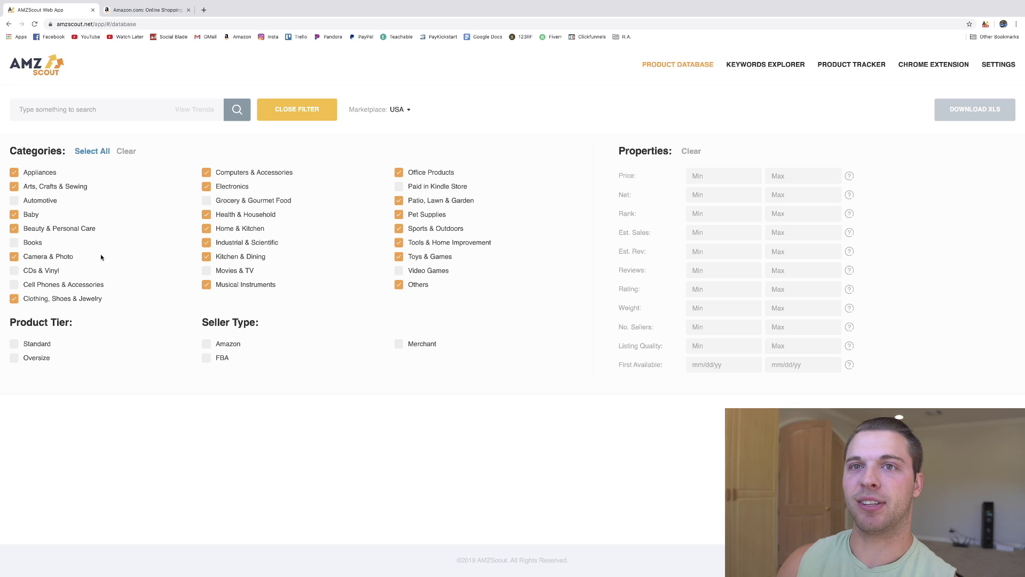
click(80, 346)
click(37, 350)
click(36, 354)
click(37, 344)
click(51, 343)
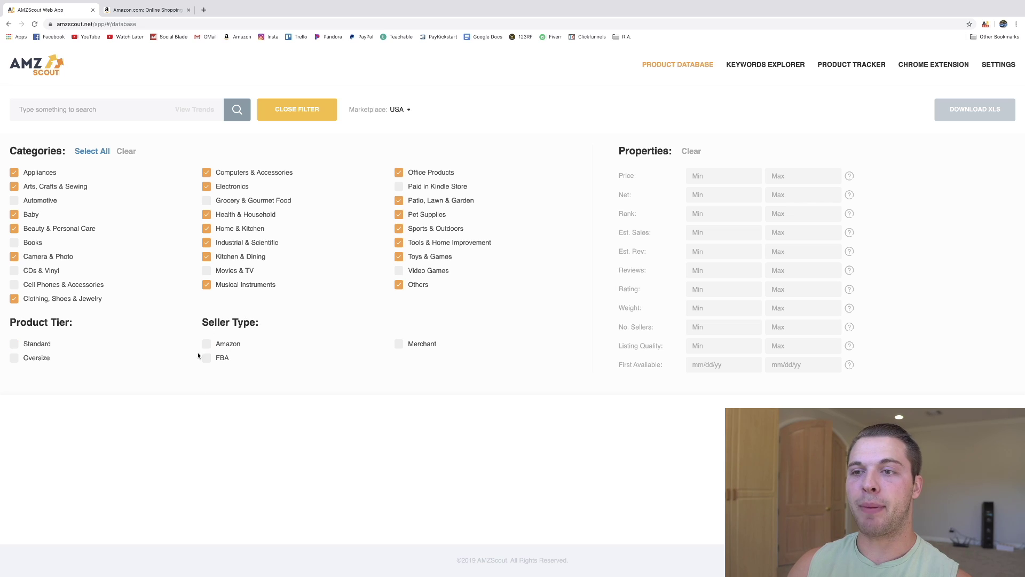
click(239, 345)
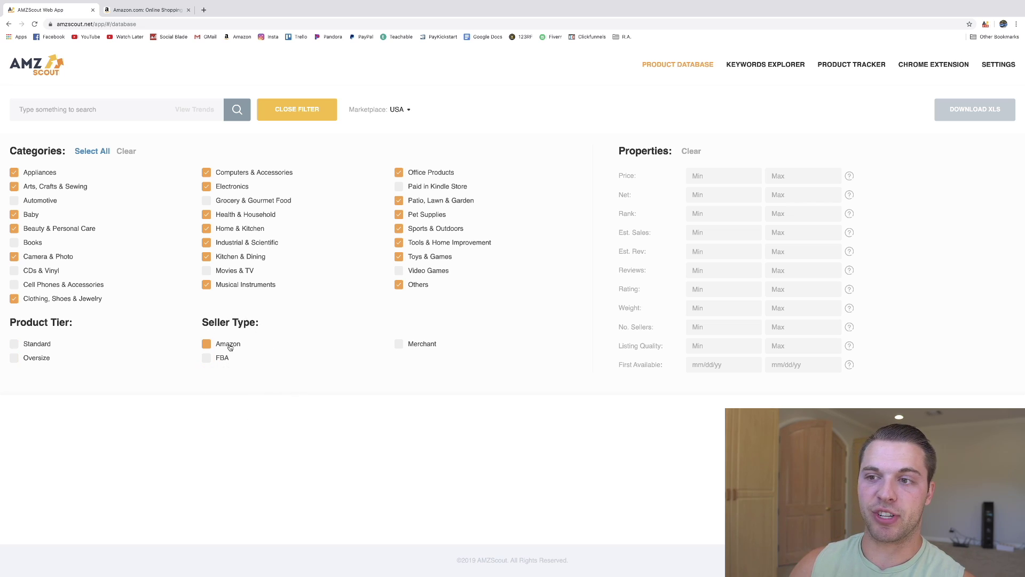
click(422, 345)
click(427, 352)
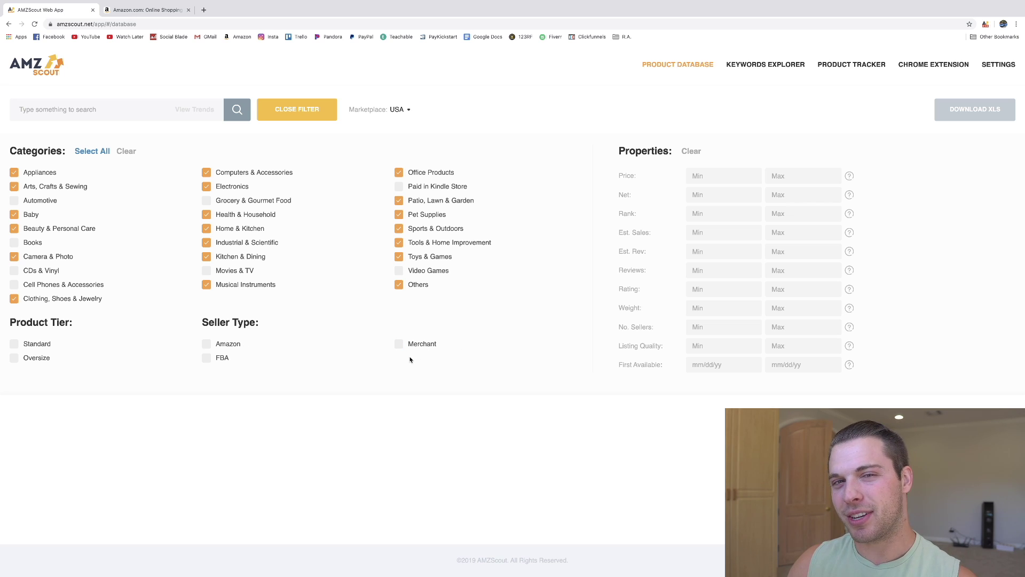
click(425, 348)
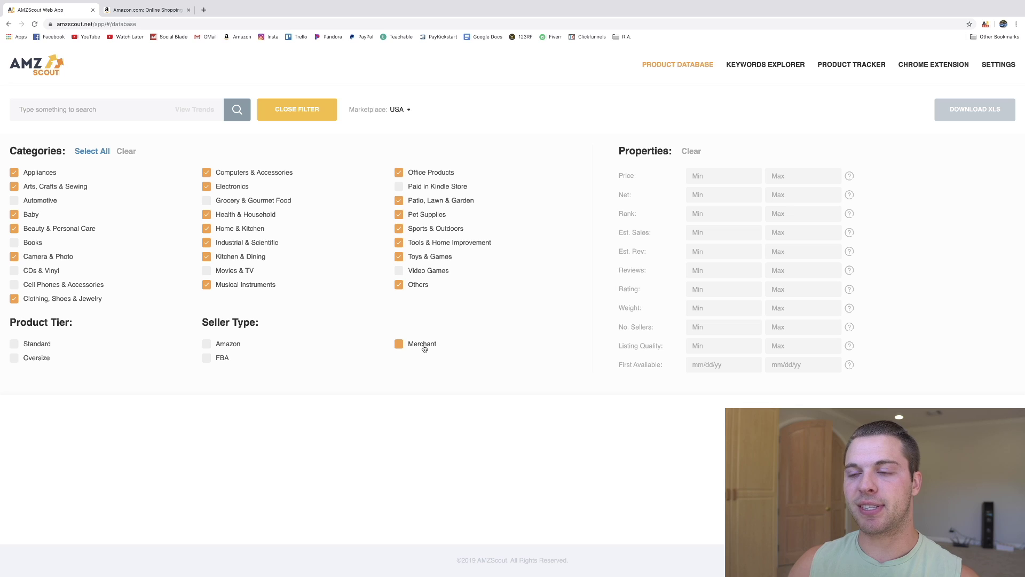
click(426, 347)
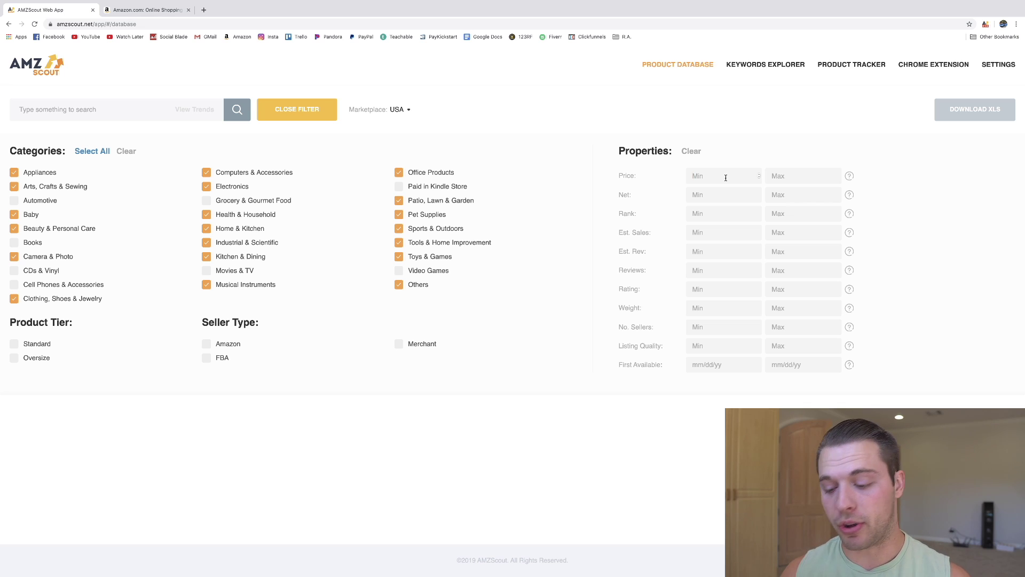
- Set the price range from 12 to 50 and the minimum estimated sales to 250
text(12)
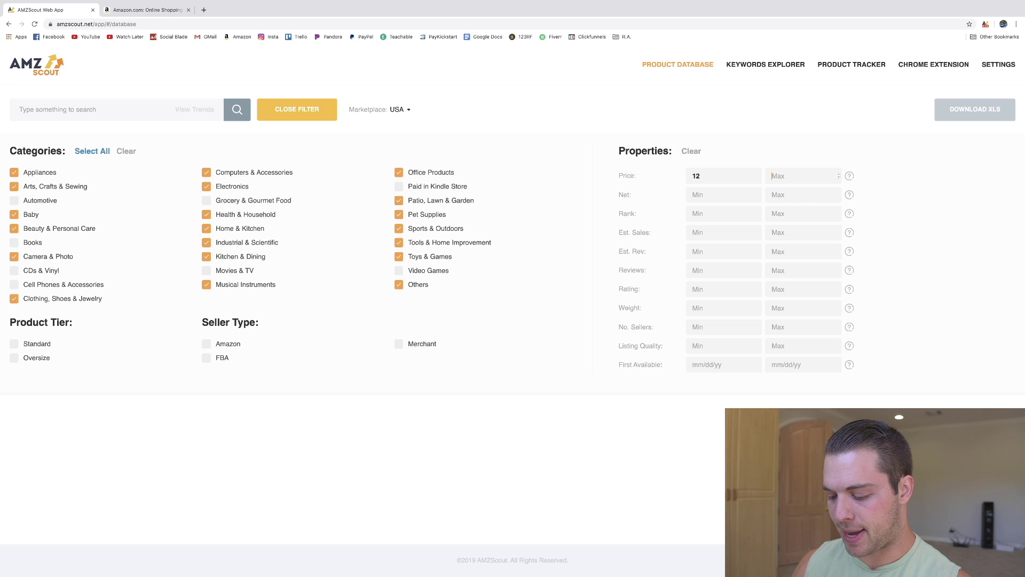
text(50)
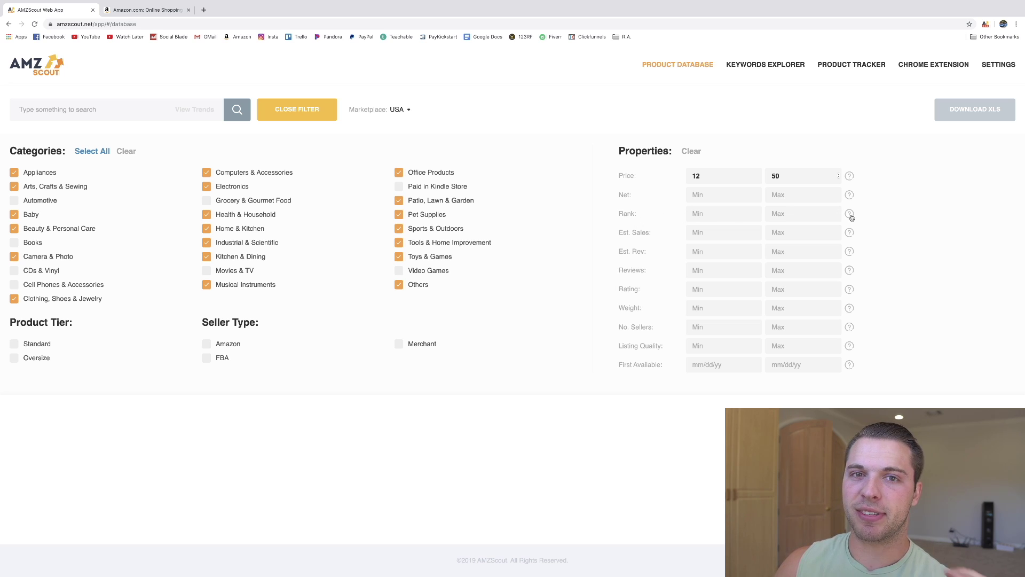
mouse_move(852, 217)
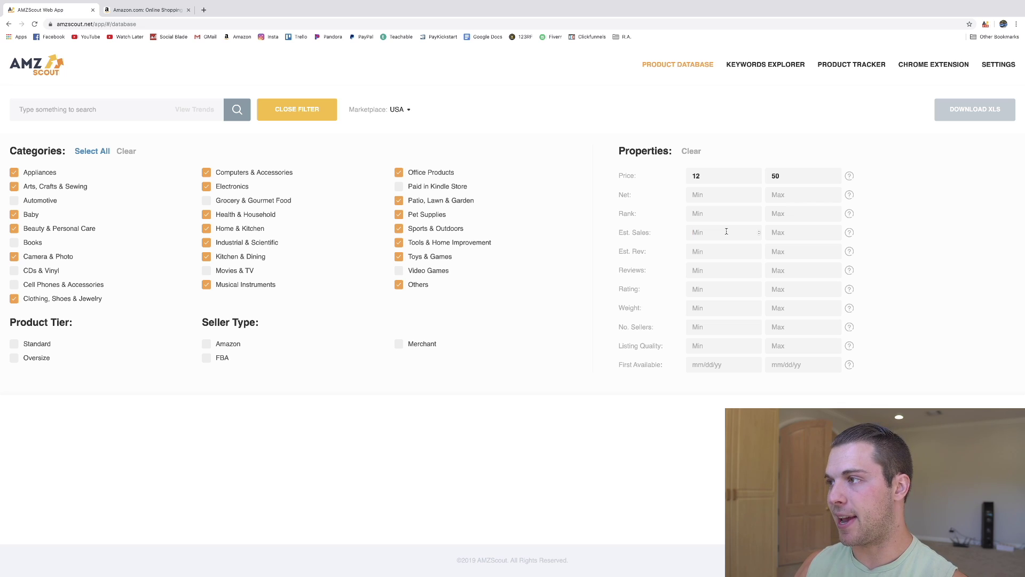
click(727, 231)
text(250)
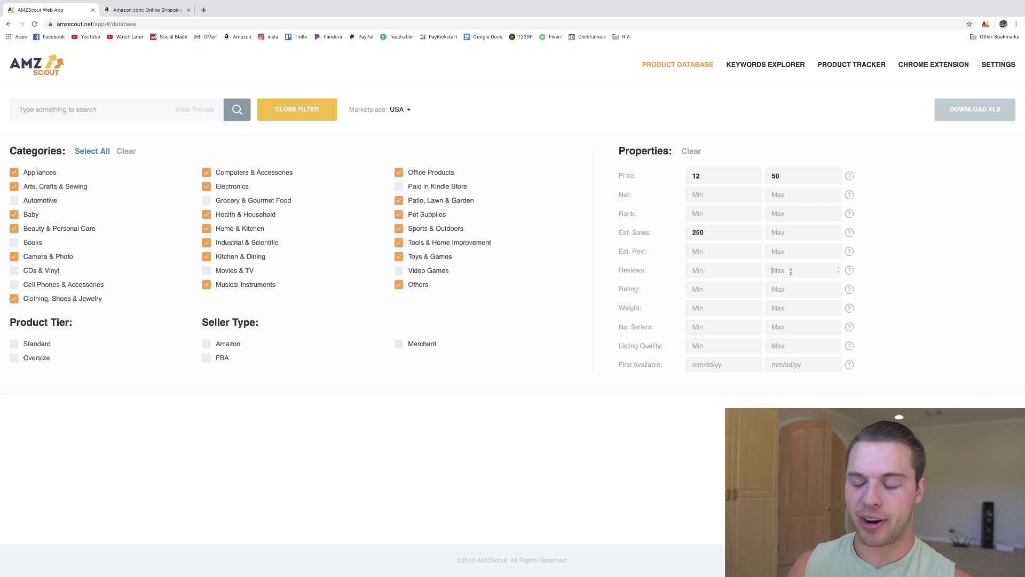
- Limit the number of reviews to a maximum of 100 and run the filtered product search
text(100)
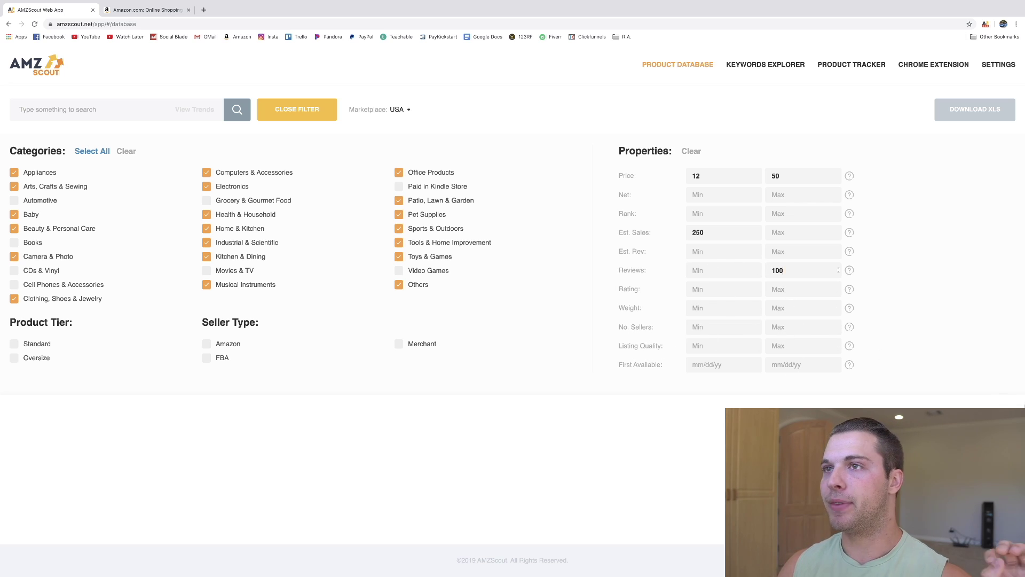
key(Return)
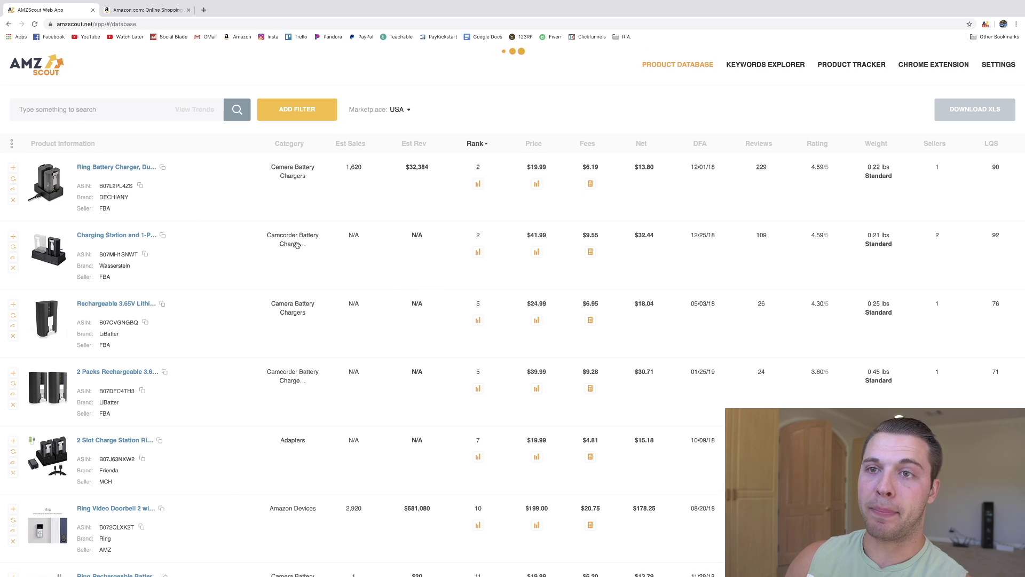
scroll(191, 238, down, 3)
scroll(191, 238, down, 10)
scroll(177, 277, up, 15)
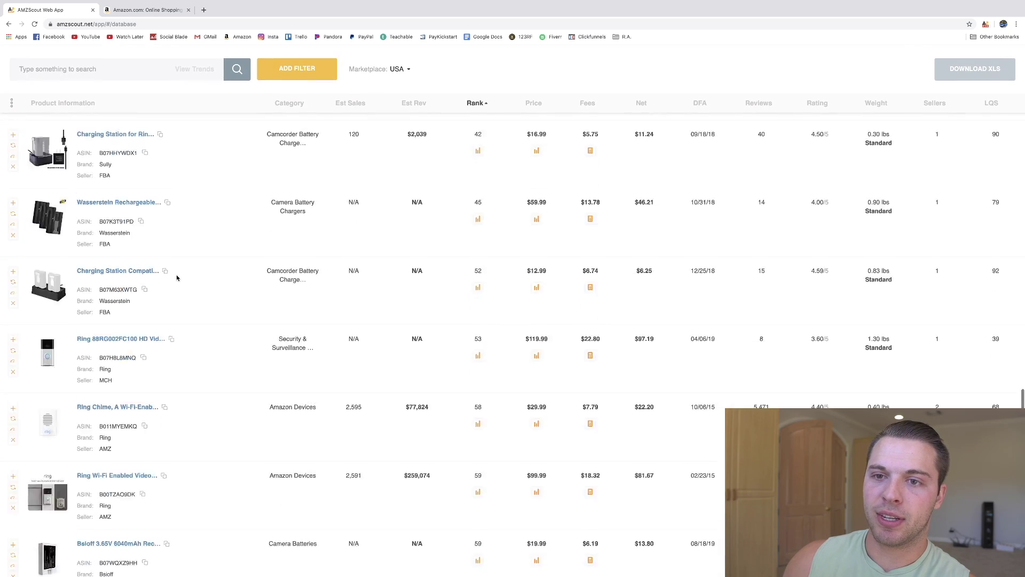
scroll(68, 129, down, 1)
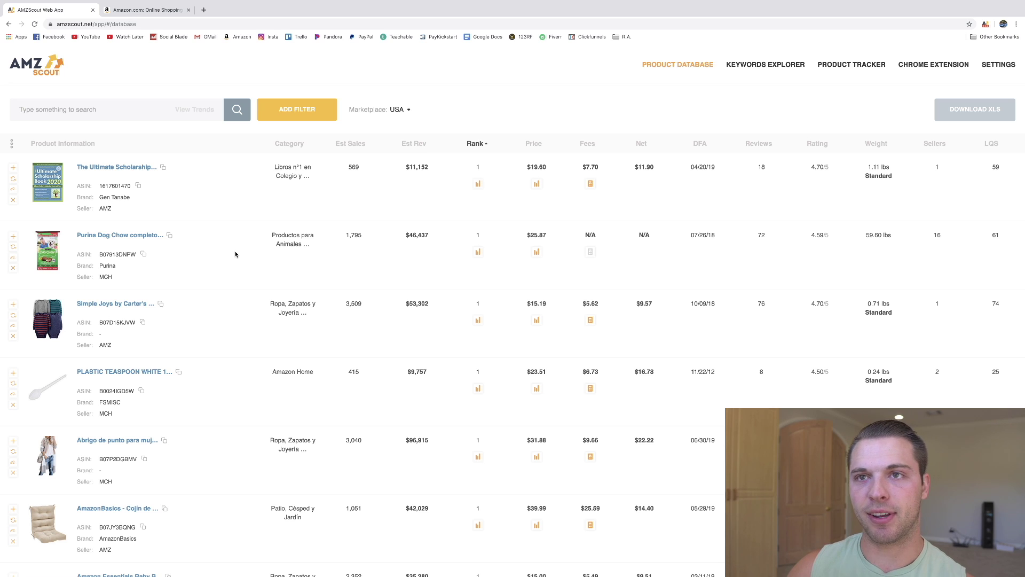
- Exclude the Clothing, Shoes & Jewelry category from the filter and run the product search again
click(309, 110)
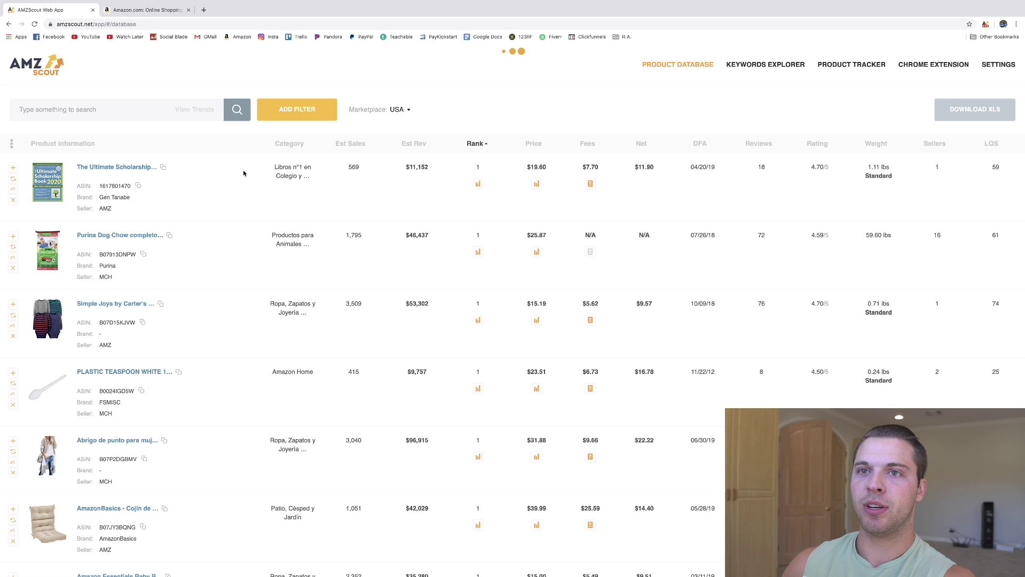
scroll(136, 179, down, 1)
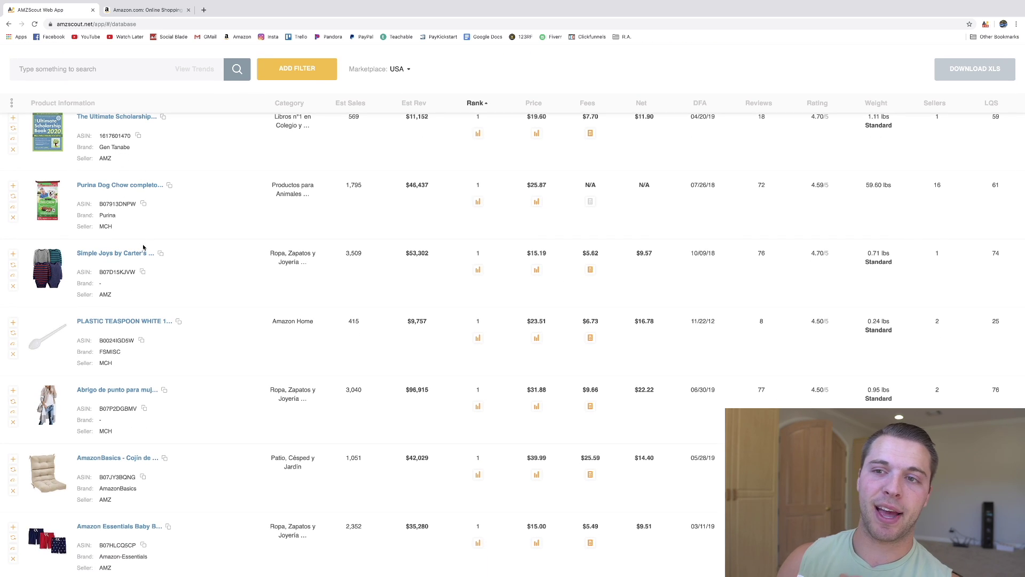
scroll(150, 238, down, 1)
scroll(223, 245, up, 2)
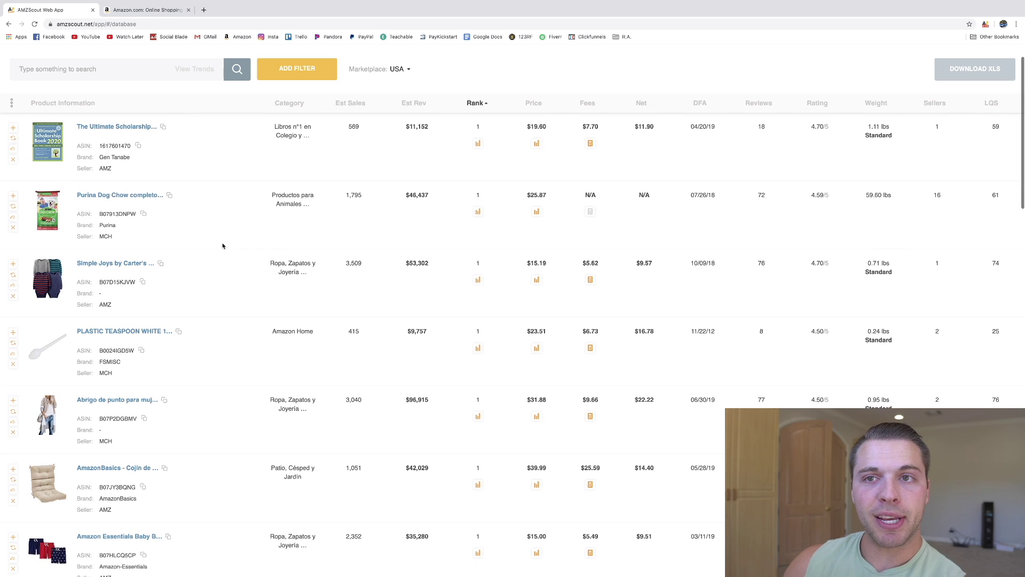
click(297, 64)
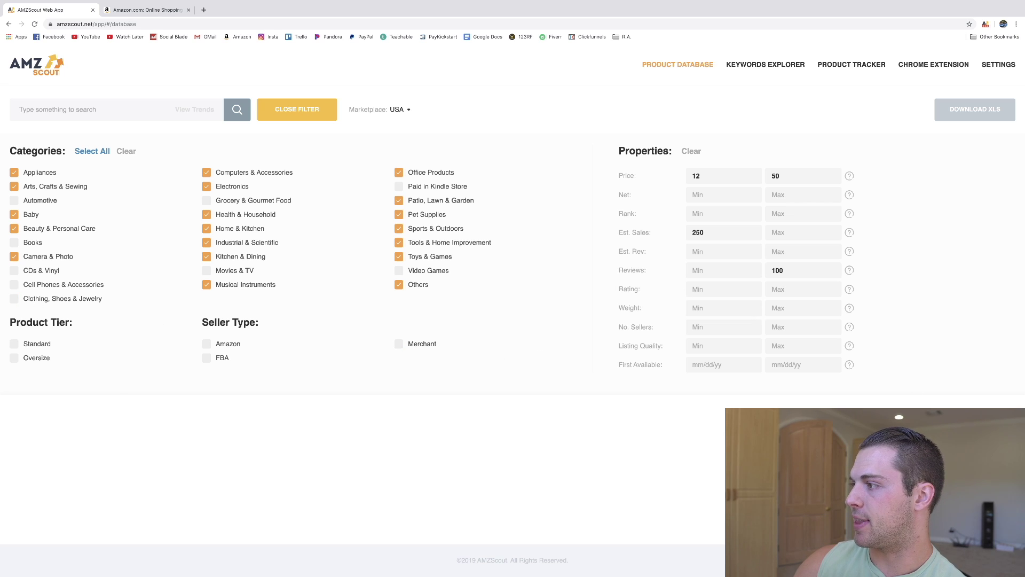
key(Return)
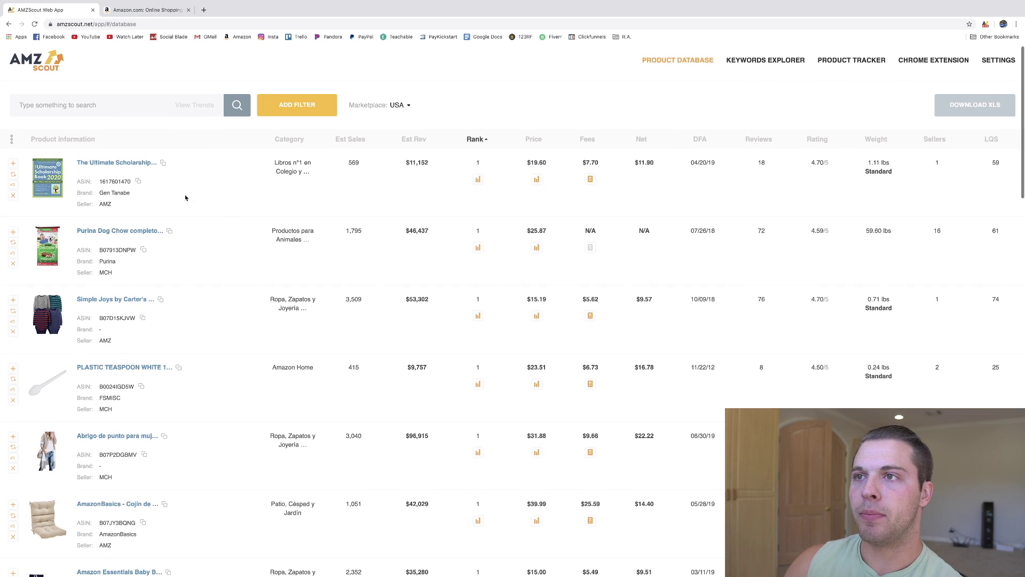
- Examine the filtered product list, comparing products, estimated sales and prices for possible items to sell
scroll(264, 208, down, 1)
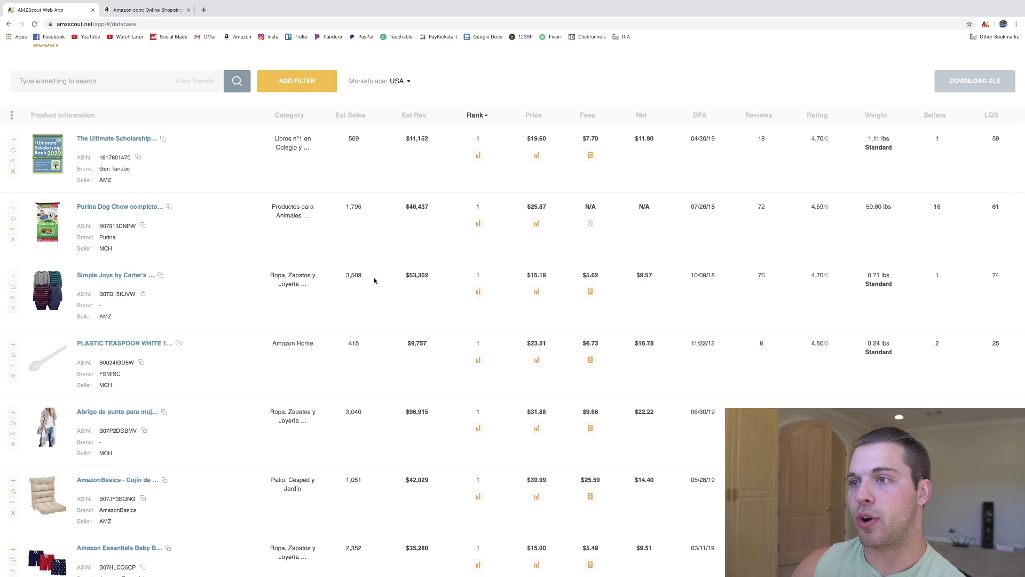
drag(363, 139, 341, 140)
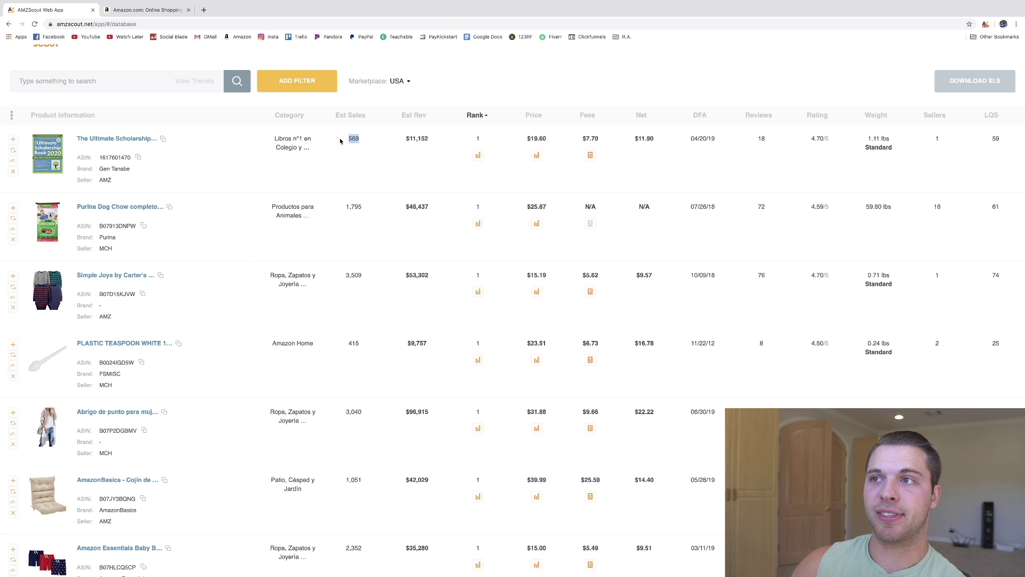
scroll(97, 163, down, 2)
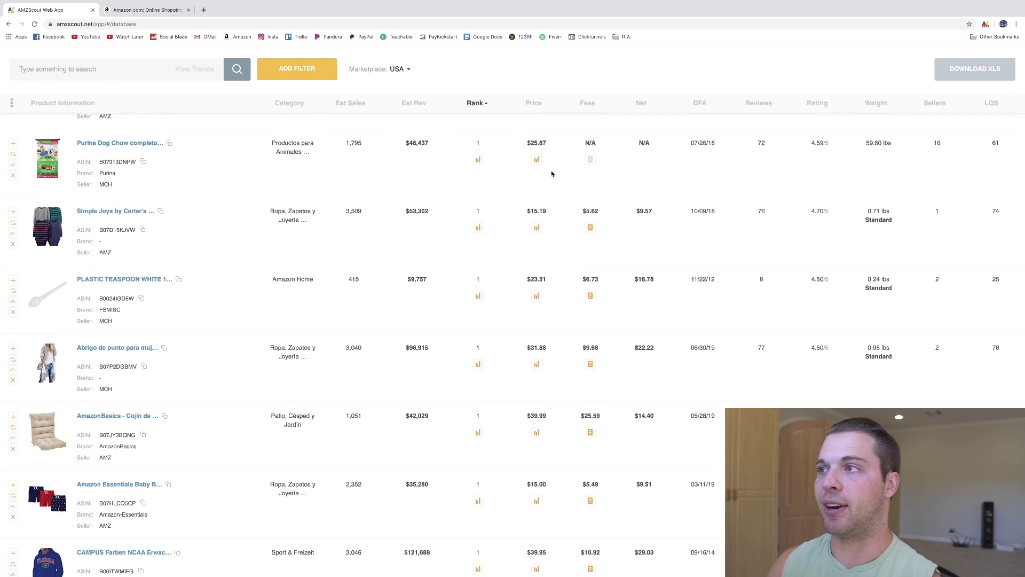
scroll(114, 227, down, 2)
scroll(113, 227, down, 4)
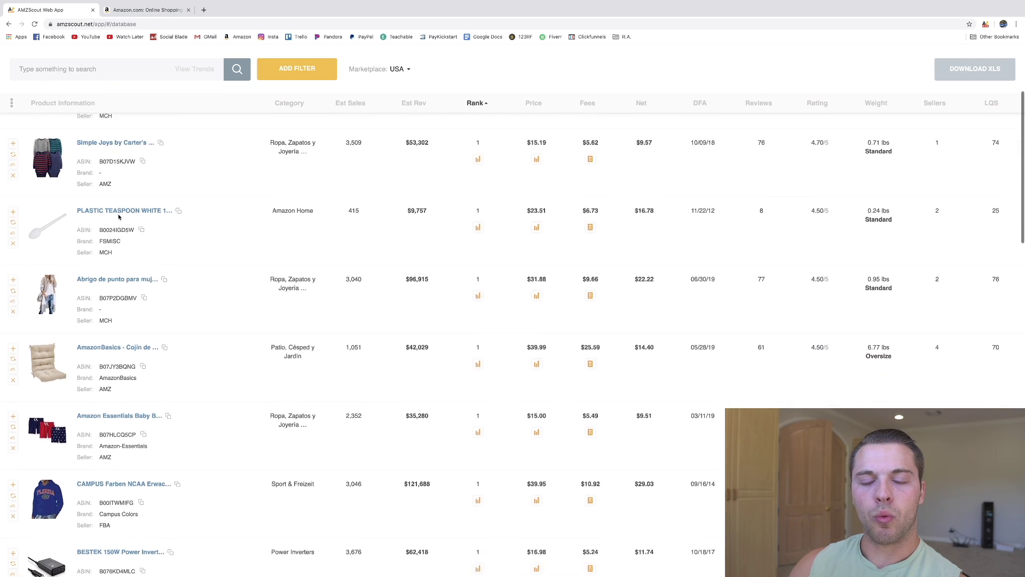
scroll(131, 213, down, 3)
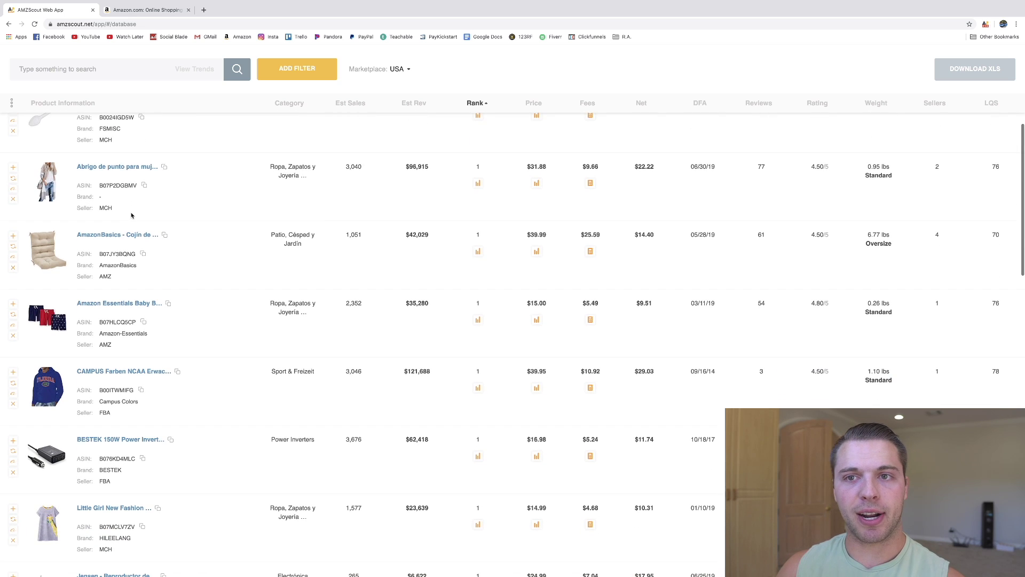
scroll(169, 230, down, 2)
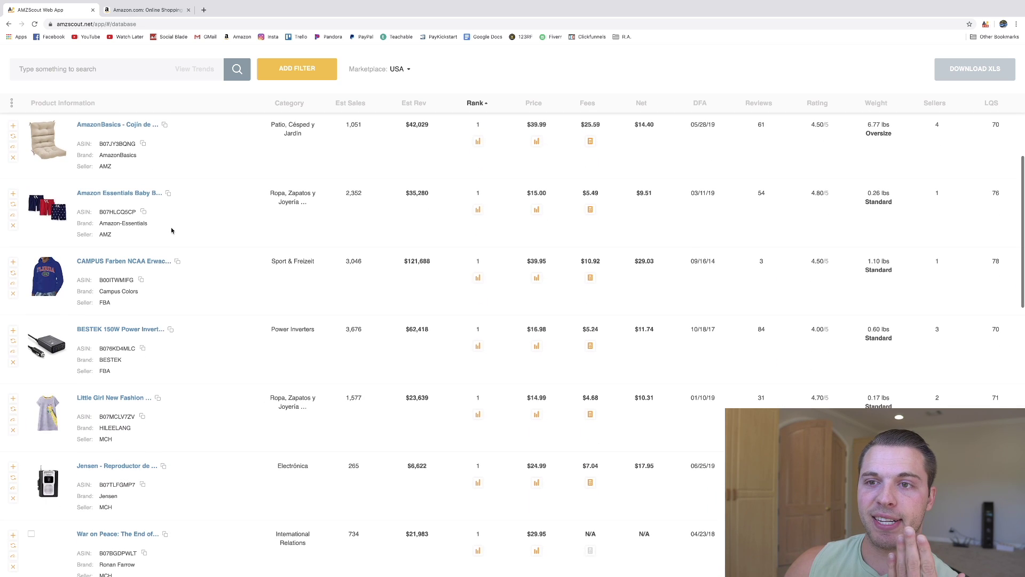
scroll(139, 291, down, 5)
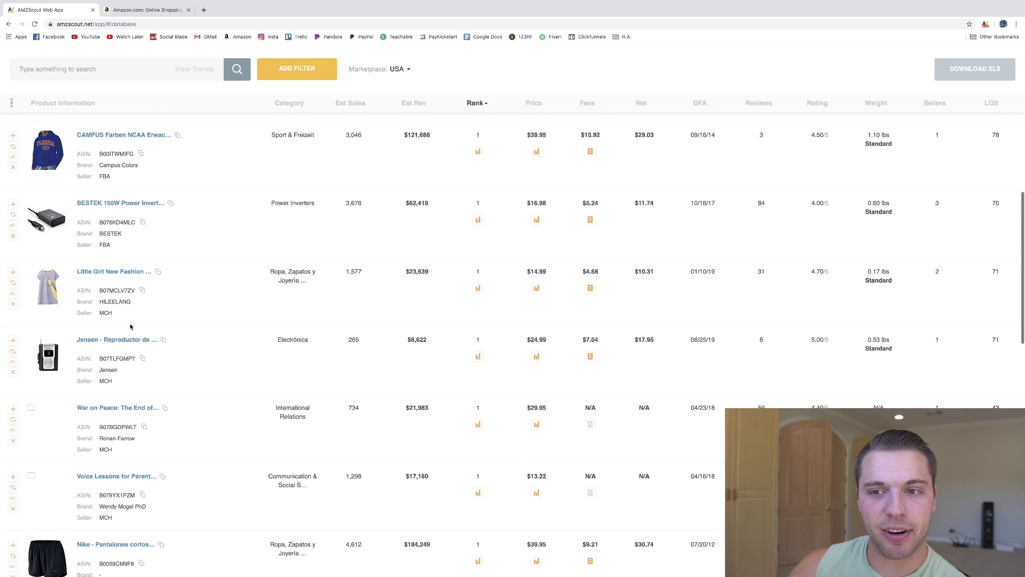
scroll(136, 289, down, 10)
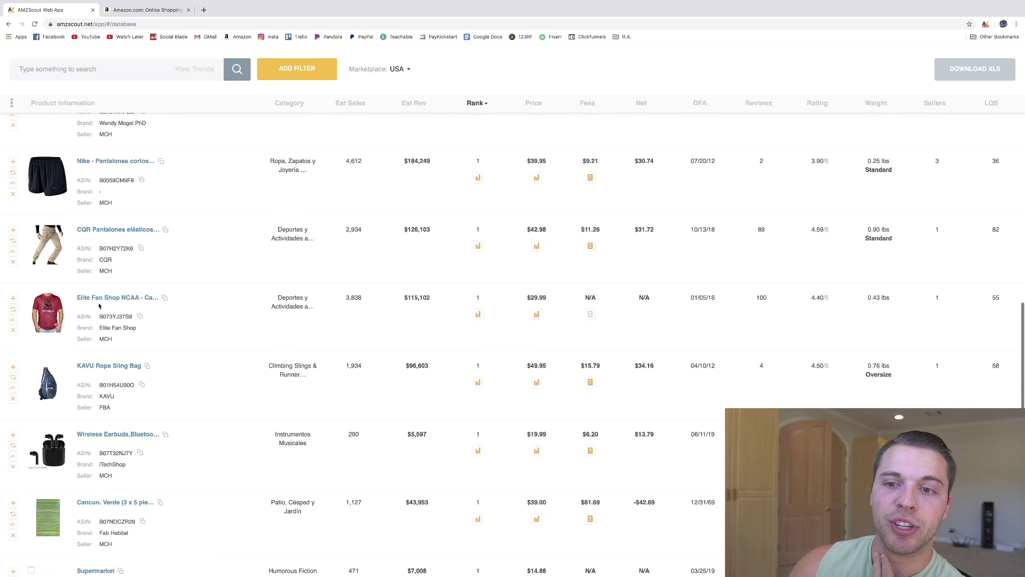
- Exclude the Sports & Outdoors category from the product filter and close the filter settings
scroll(155, 358, down, 2)
scroll(158, 354, down, 2)
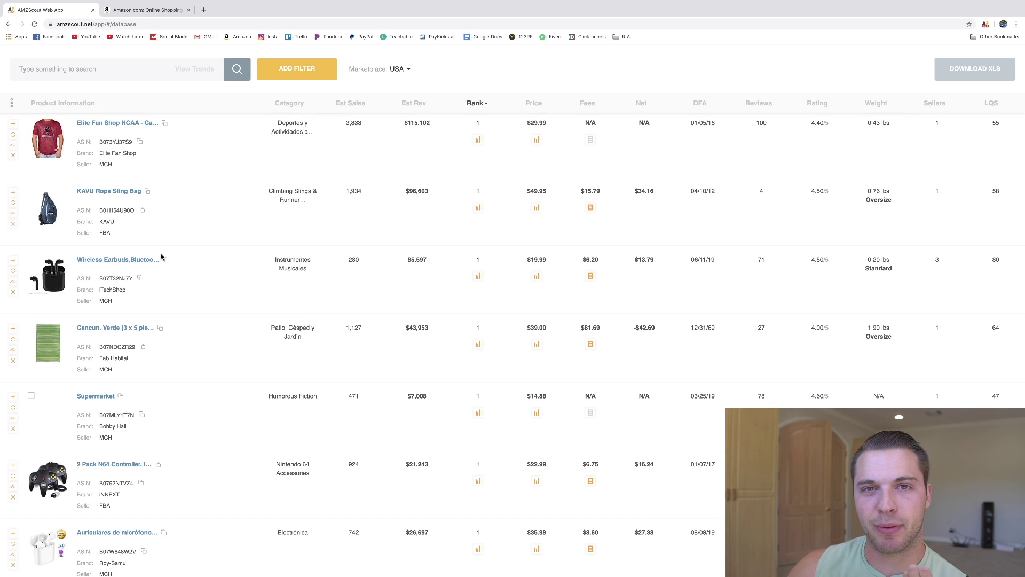
click(297, 68)
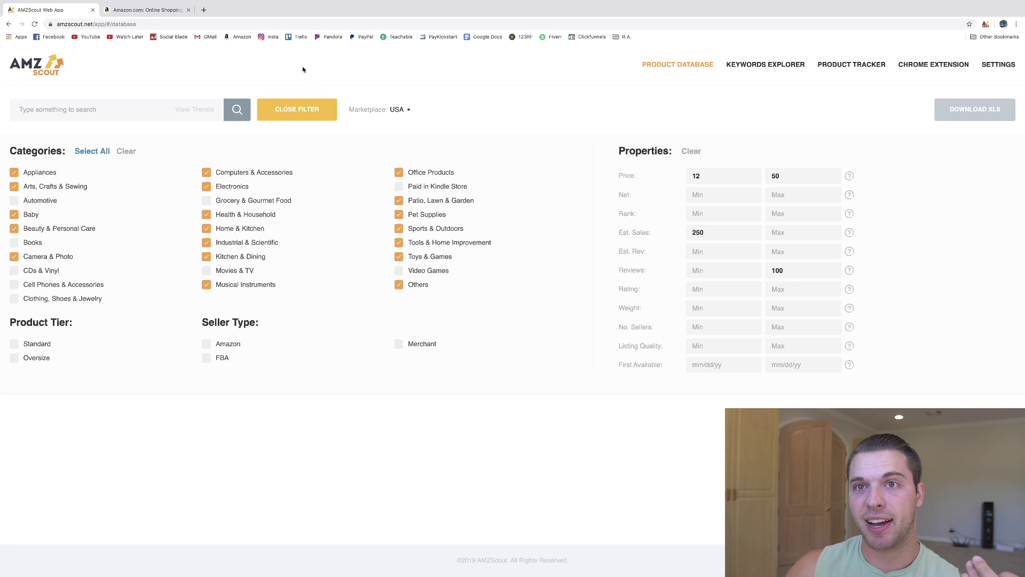
click(399, 229)
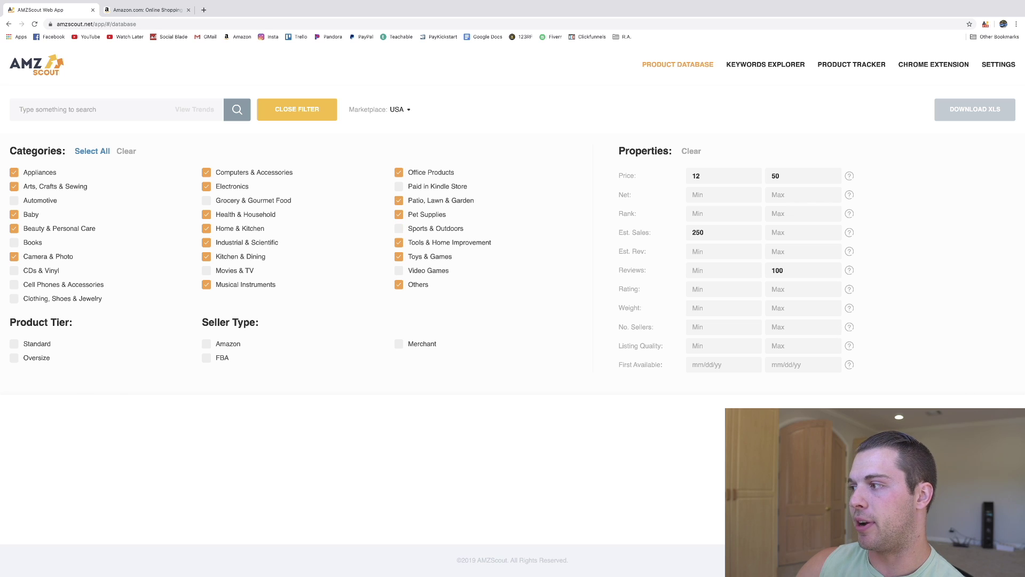
click(297, 109)
- Look through the product list for a possible item to sell and open the Amazon listing of the iTechShop Wireless Earbuds
scroll(244, 246, down, 5)
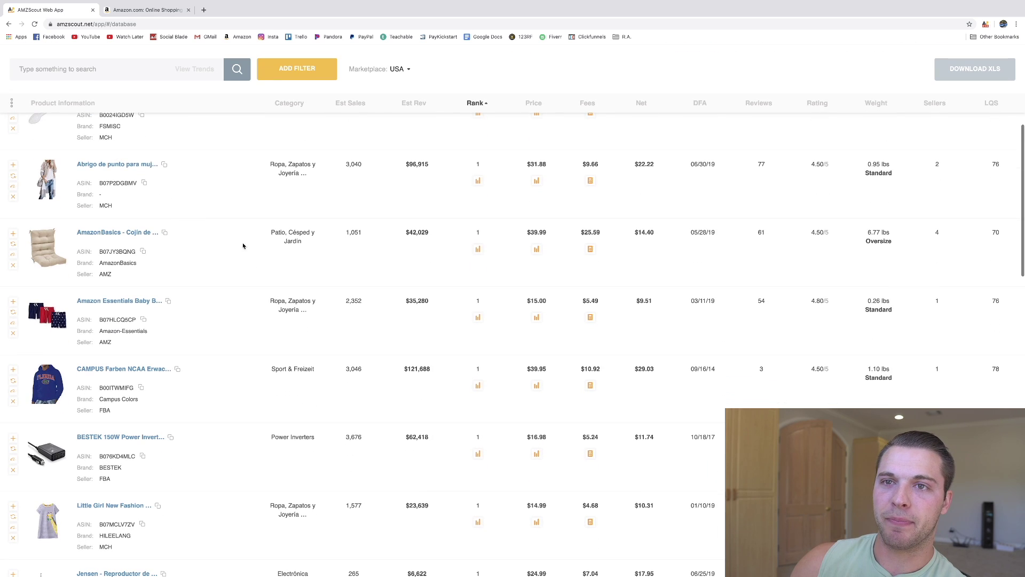
scroll(240, 262, up, 3)
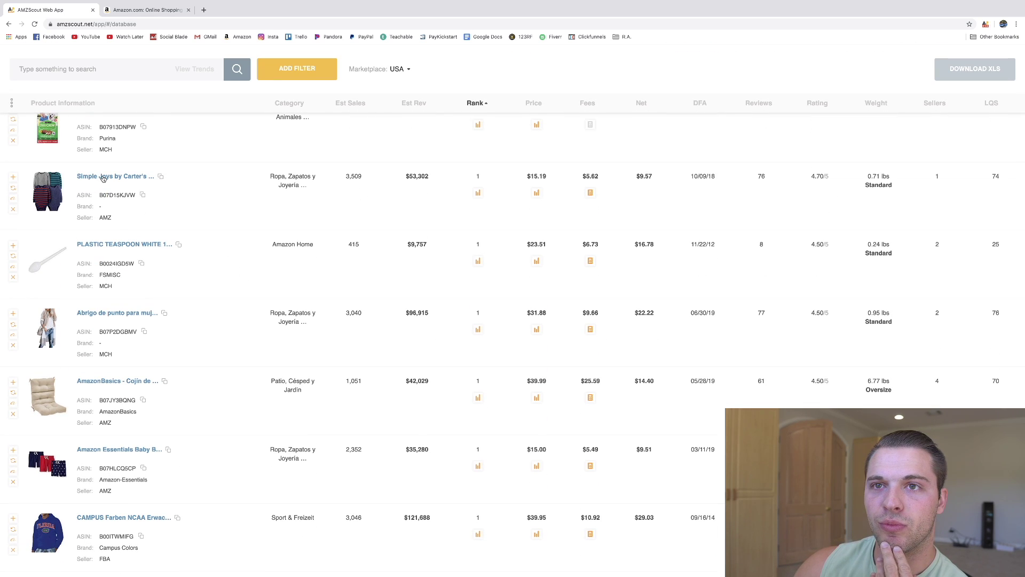
scroll(216, 230, down, 12)
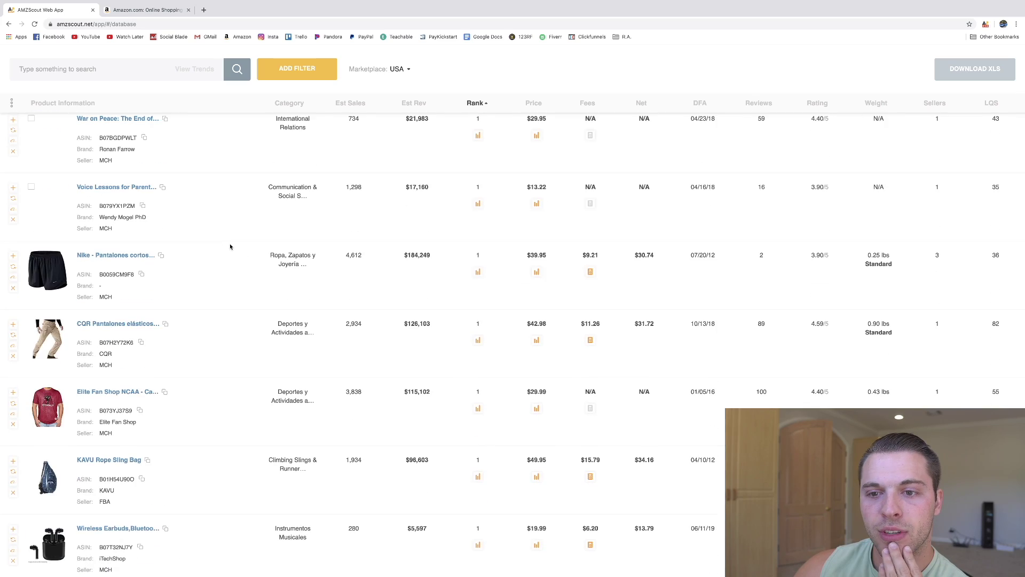
scroll(231, 247, down, 5)
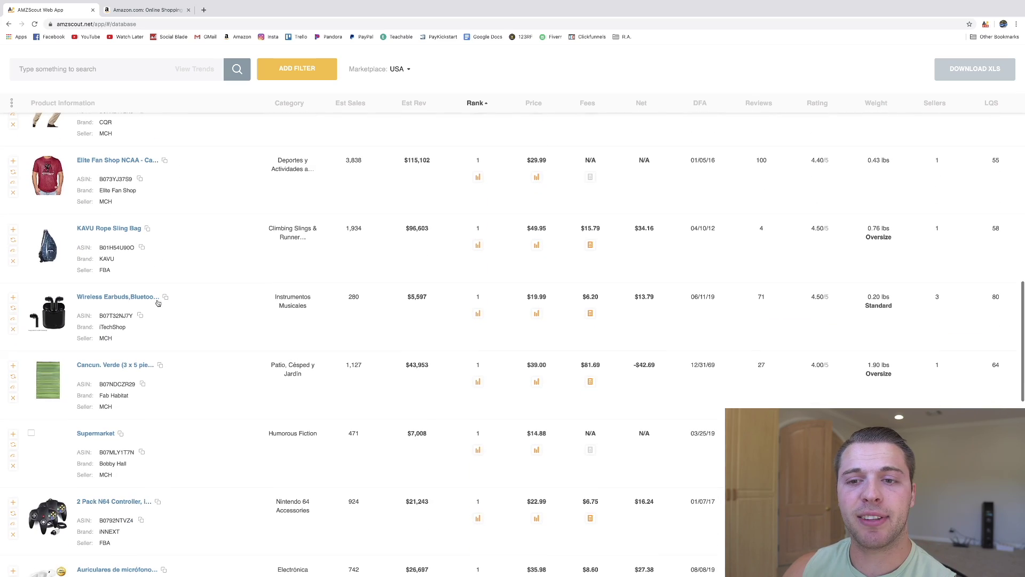
scroll(229, 347, down, 6)
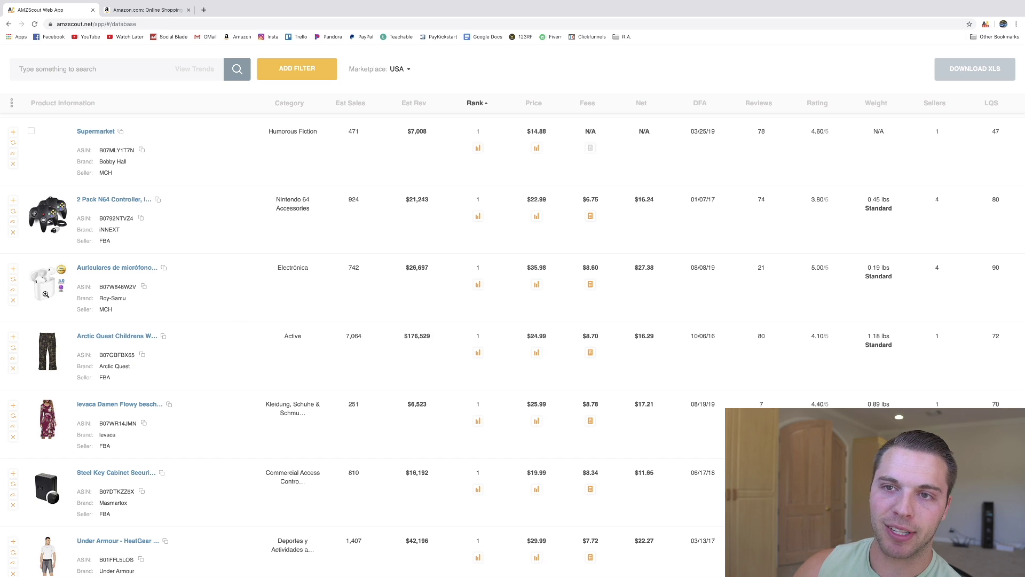
scroll(107, 288, up, 4)
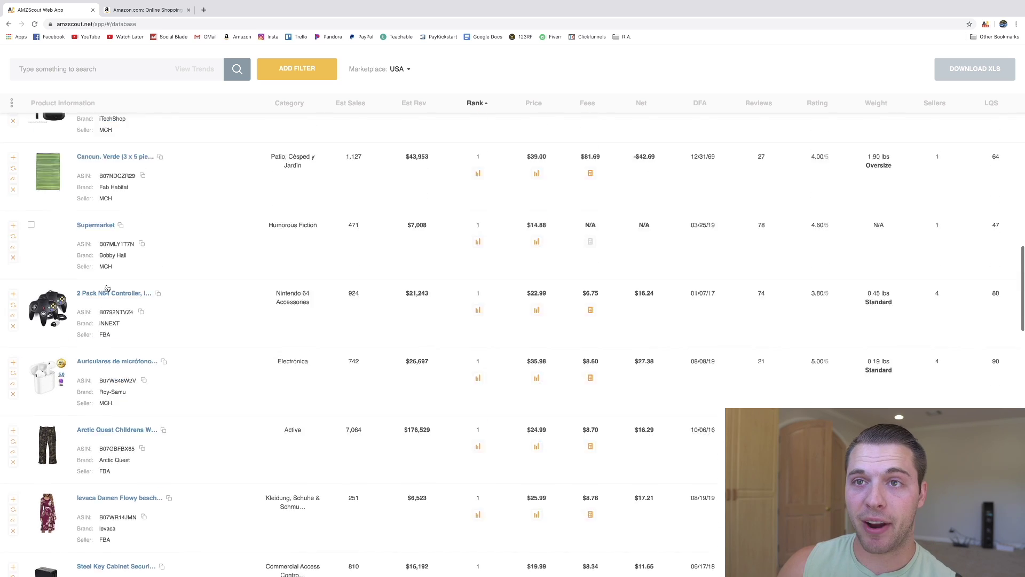
scroll(119, 284, up, 3)
click(133, 287)
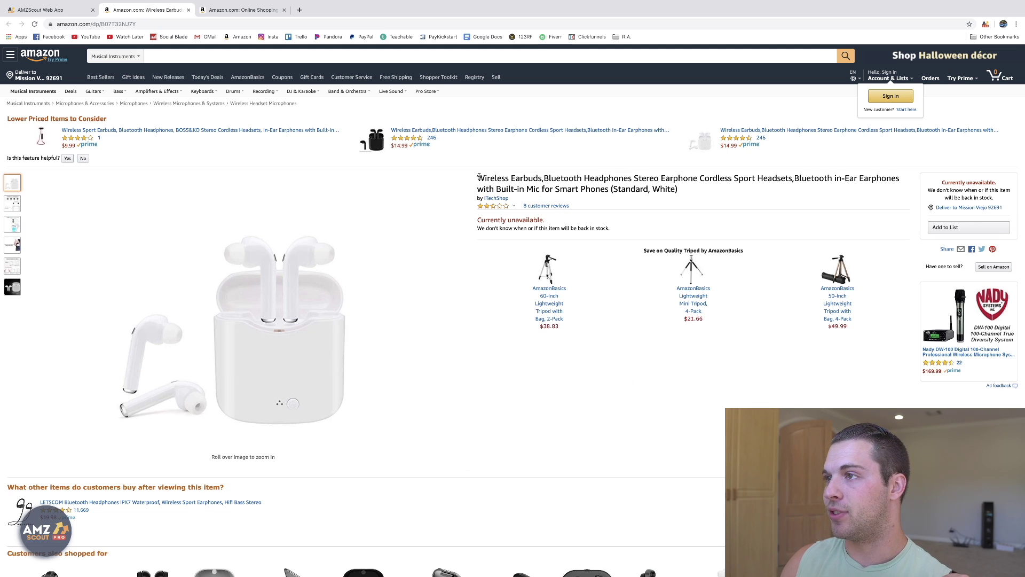
- Copy "Wireless Earbuds" from the product title and search Amazon for it in All Departments
drag(479, 177, 563, 185)
click(572, 184)
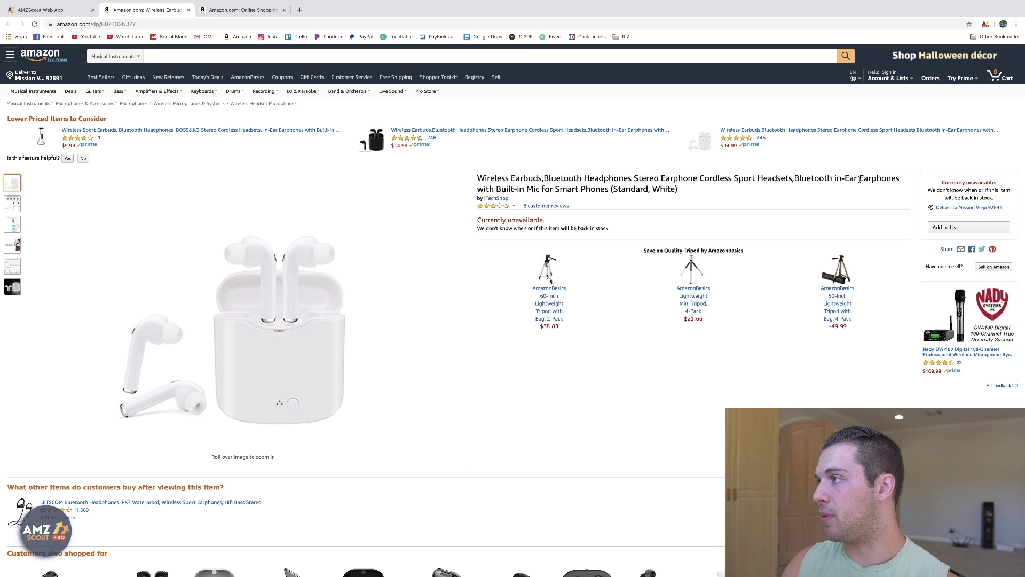
drag(477, 178, 538, 179)
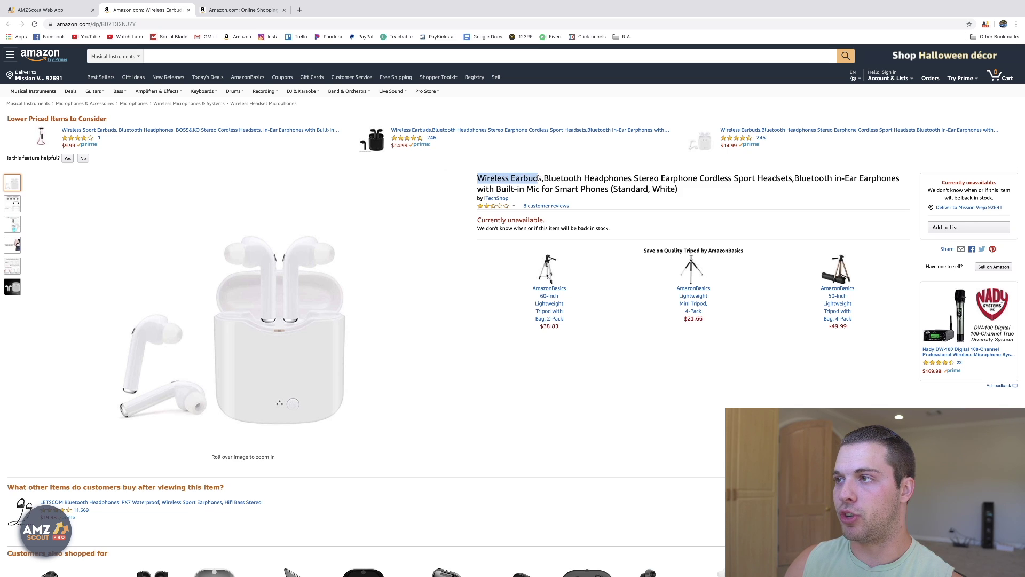
click(130, 56)
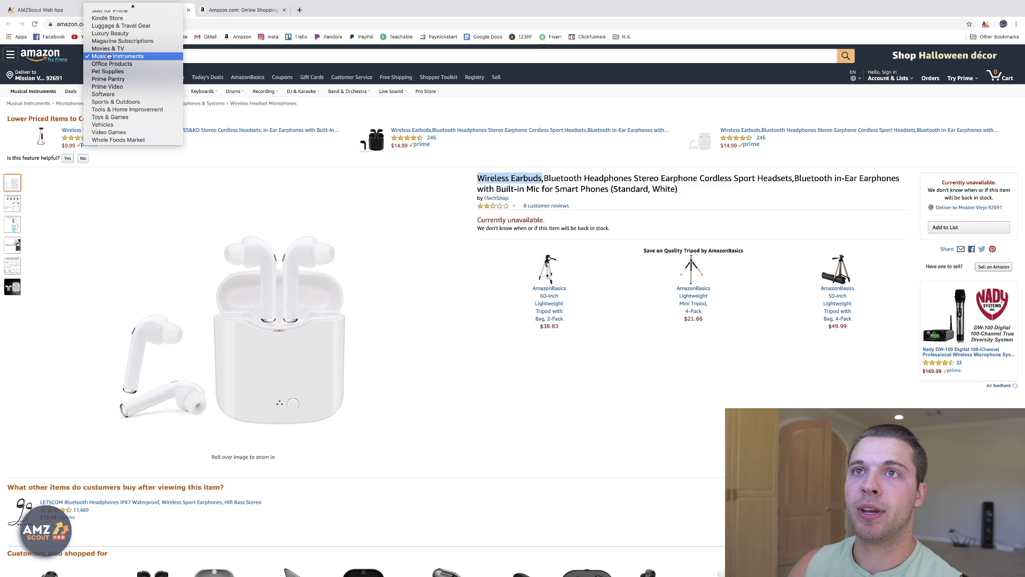
scroll(130, 56, up, 10)
click(124, 7)
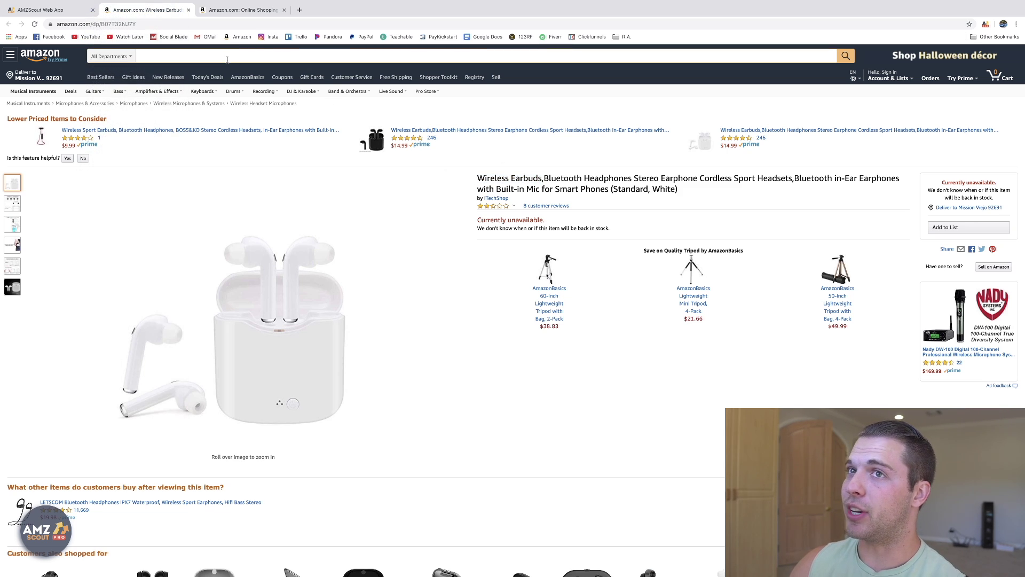
text(Wireless Earbuds)
key(Return)
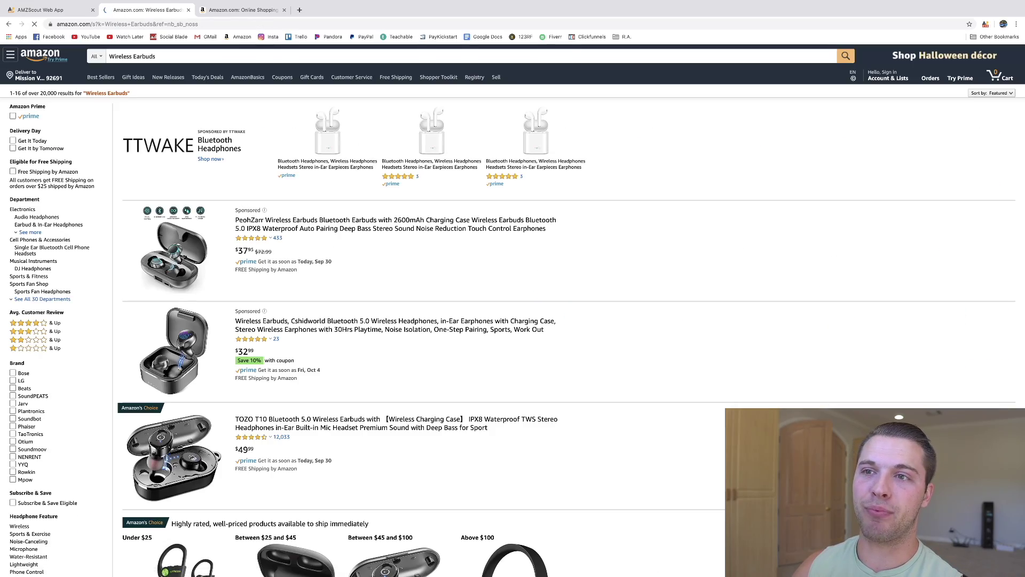
- Examine the Wireless Earbuds search results, checking prices and review counts against the product found in the AMZScout database
scroll(515, 270, down, 4)
scroll(514, 271, down, 2)
scroll(656, 267, up, 6)
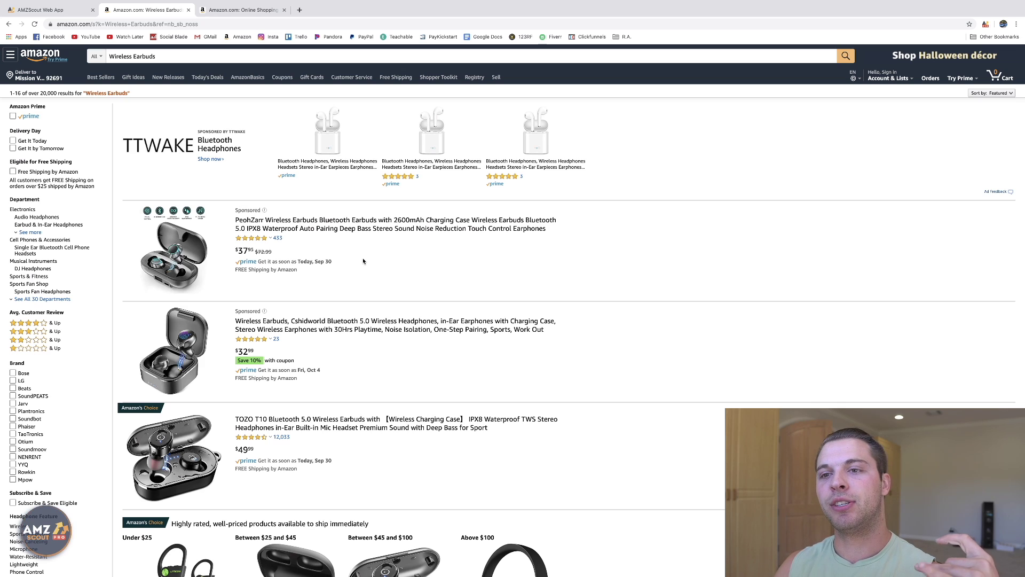
scroll(625, 296, down, 2)
click(70, 7)
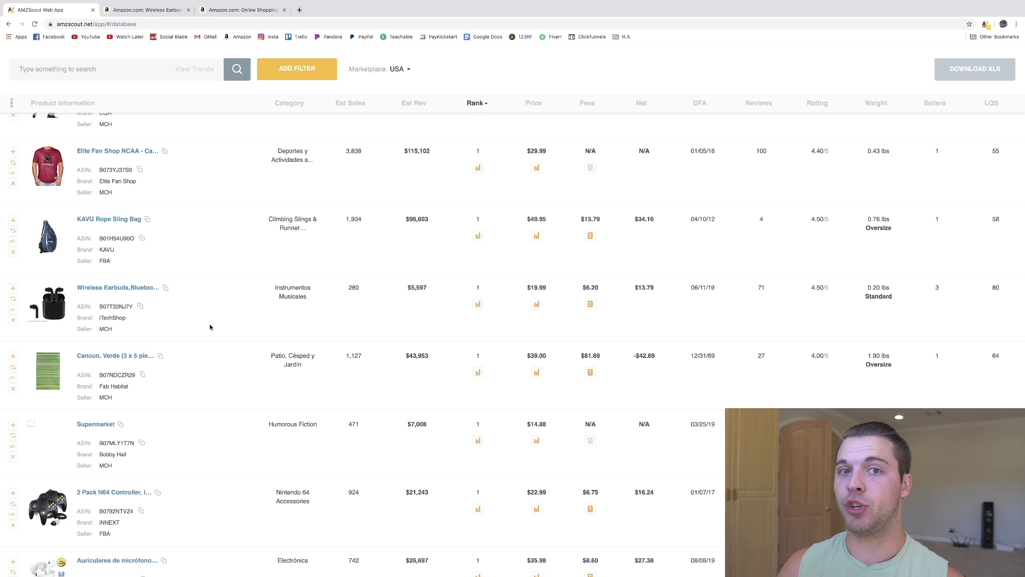
click(147, 10)
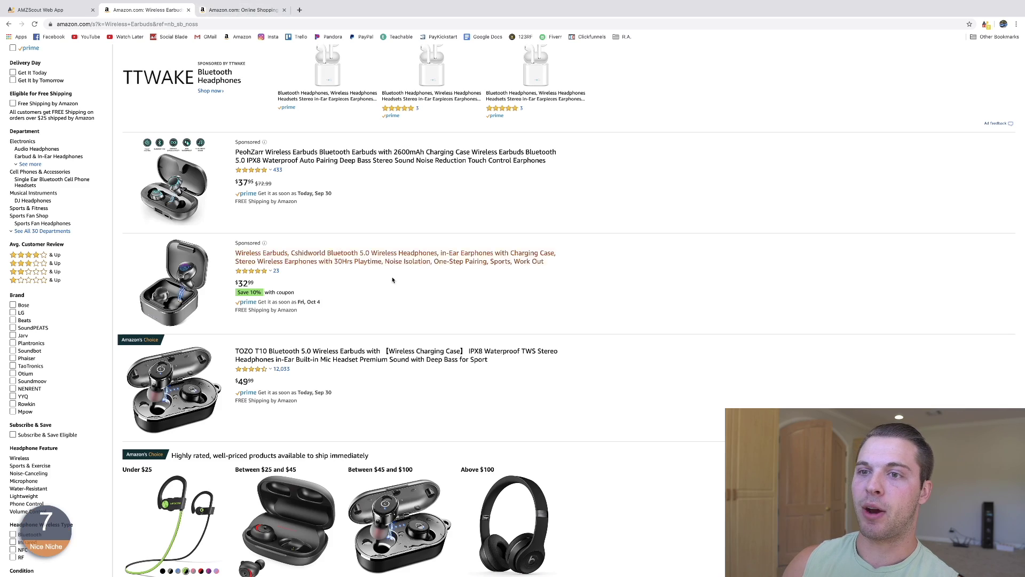
scroll(370, 404, up, 2)
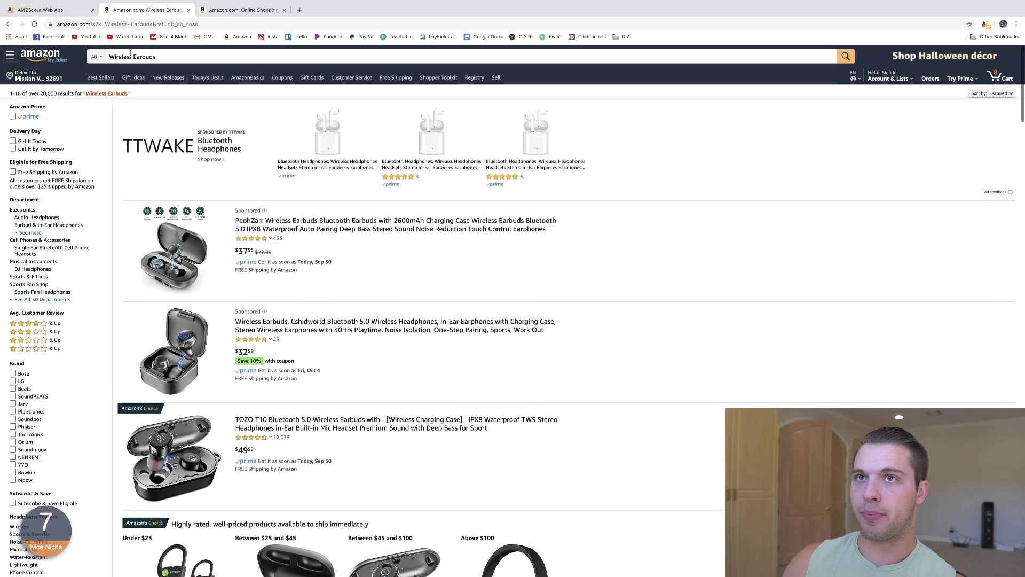
scroll(245, 313, down, 3)
scroll(244, 312, down, 6)
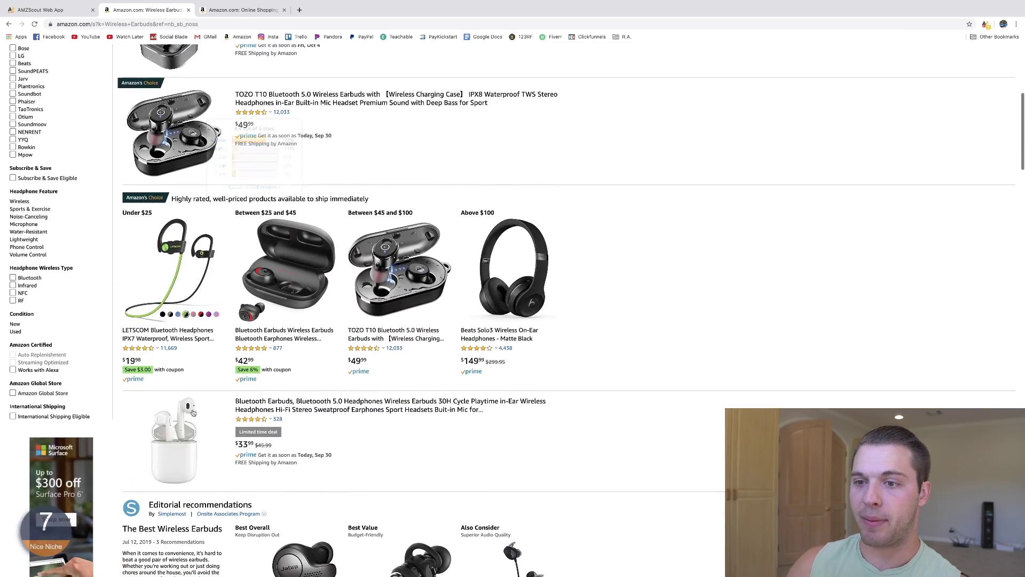
scroll(364, 342, up, 8)
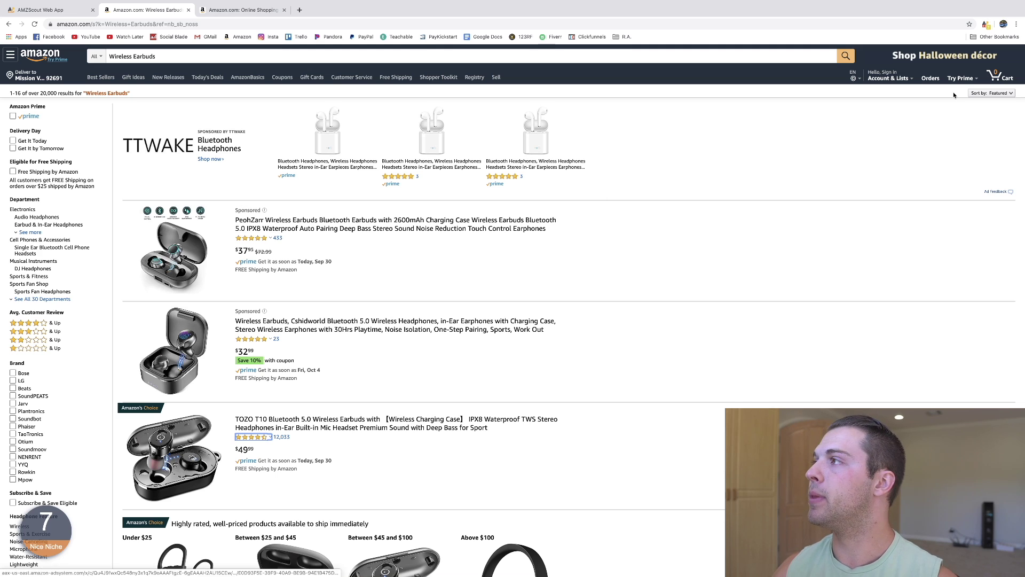
- View the AMZScout Pro analysis of the Wireless Earbuds results, close it and review the competing listings on the page
click(986, 26)
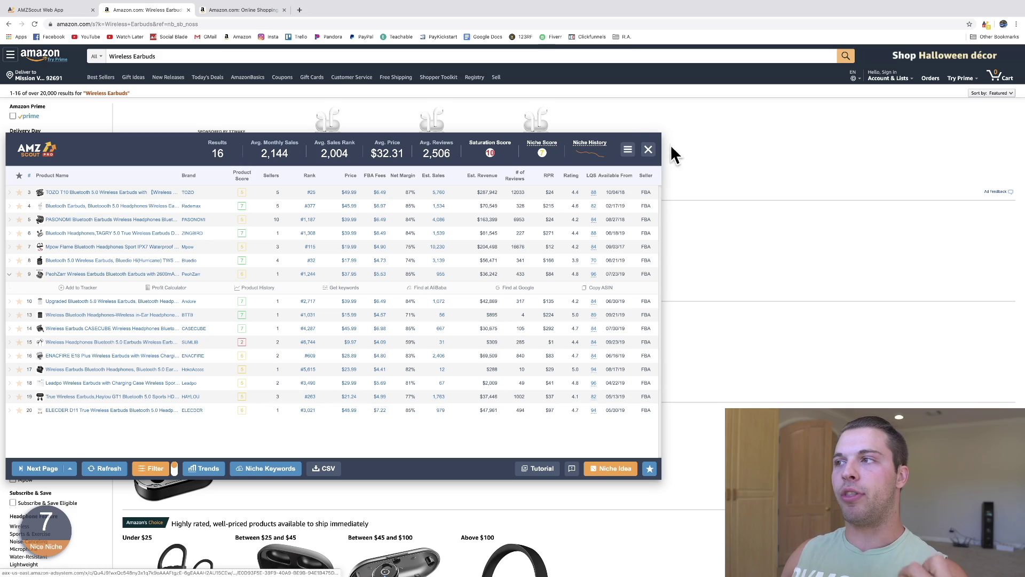
click(649, 150)
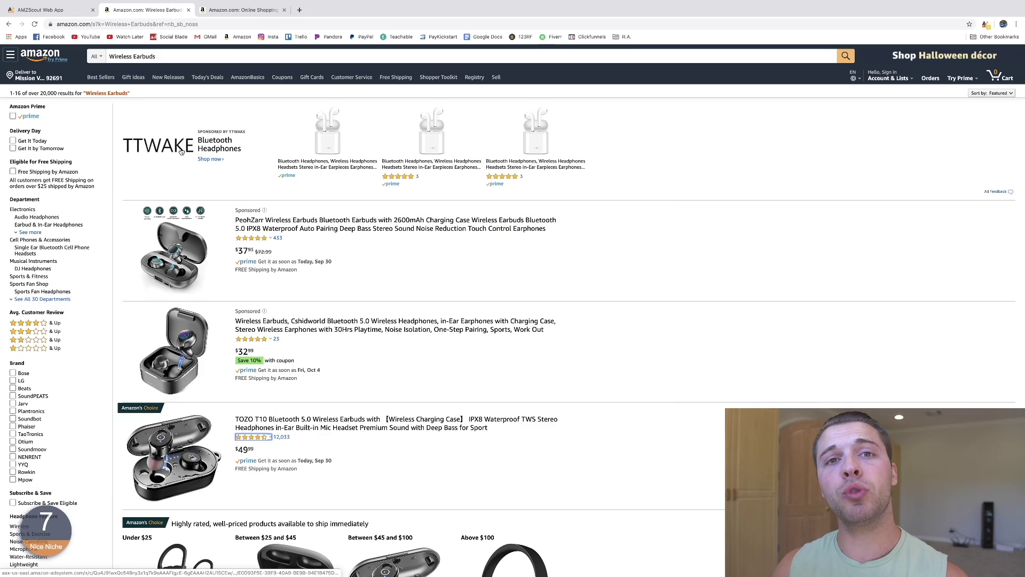
scroll(448, 253, down, 6)
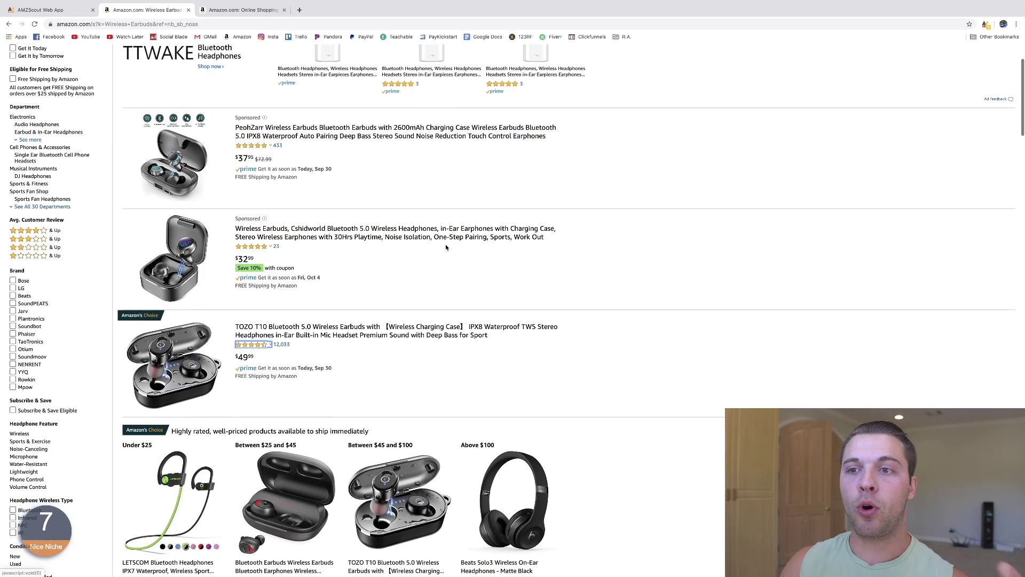
scroll(461, 245, down, 12)
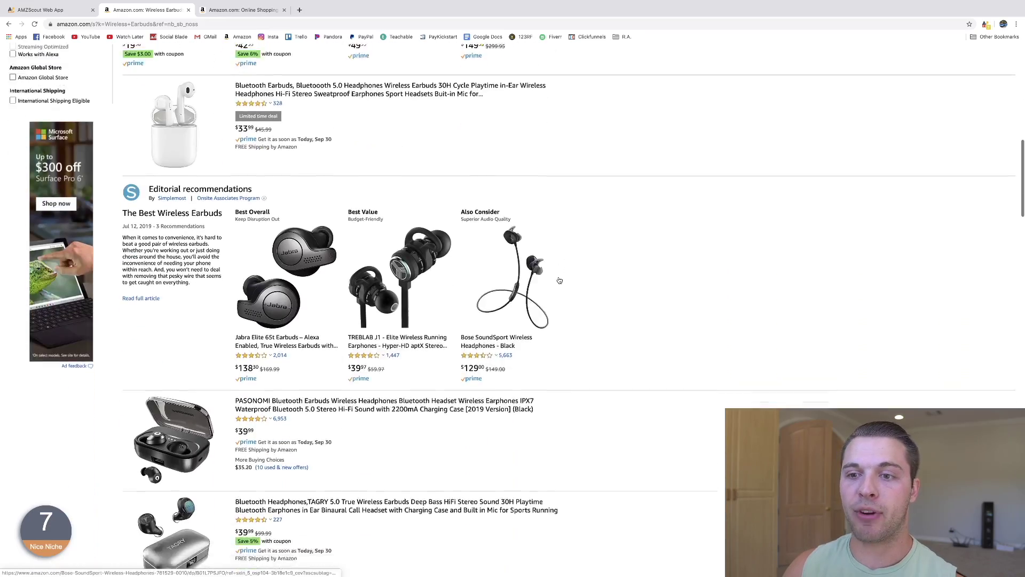
scroll(532, 323, up, 6)
scroll(532, 323, up, 10)
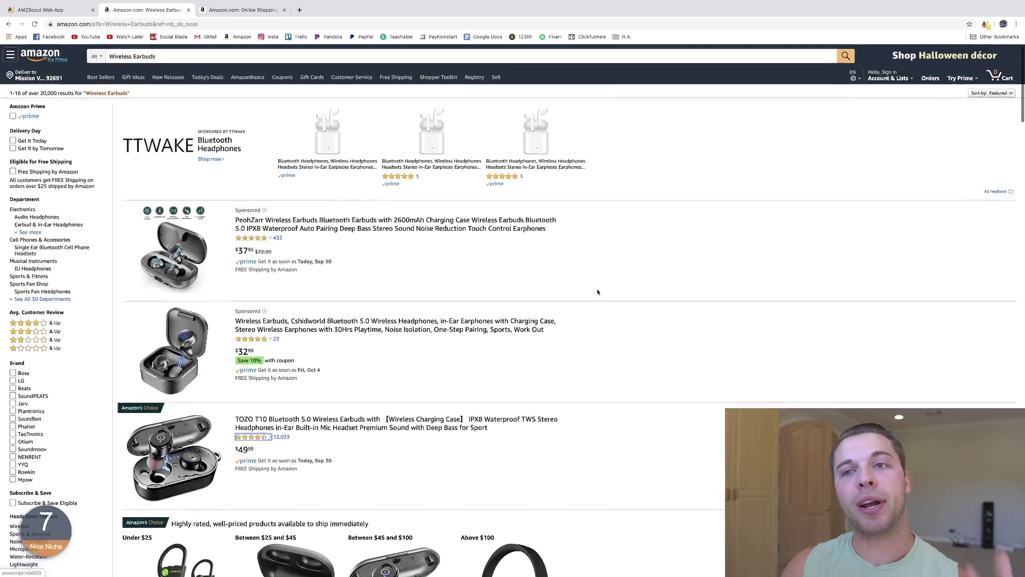
- Examine estimated sales, prices, revenue and review counts of the competing earbuds in the AMZScout Pro analysis, expand the #13 product's options, and close the analysis
click(986, 25)
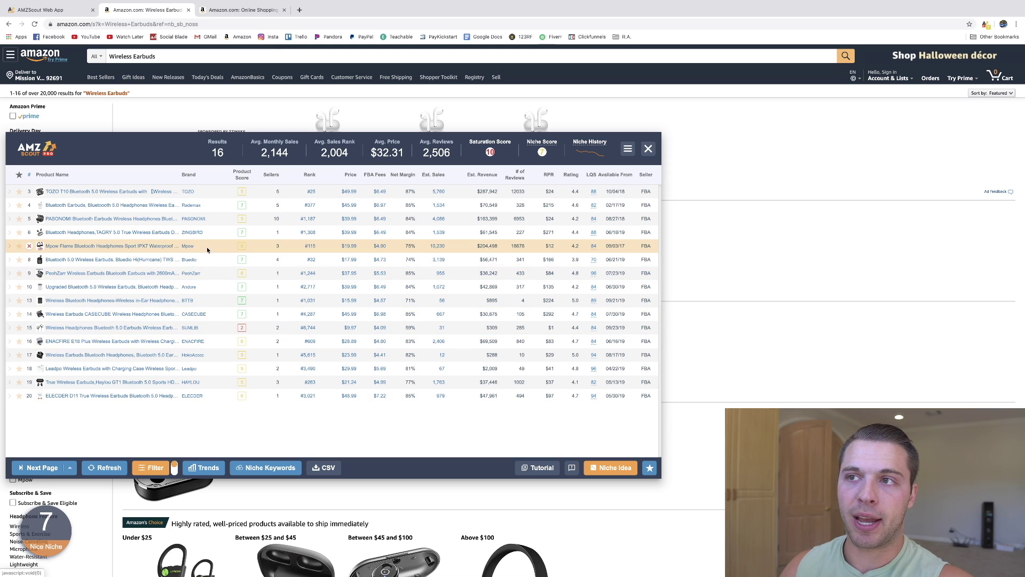
mouse_move(88, 191)
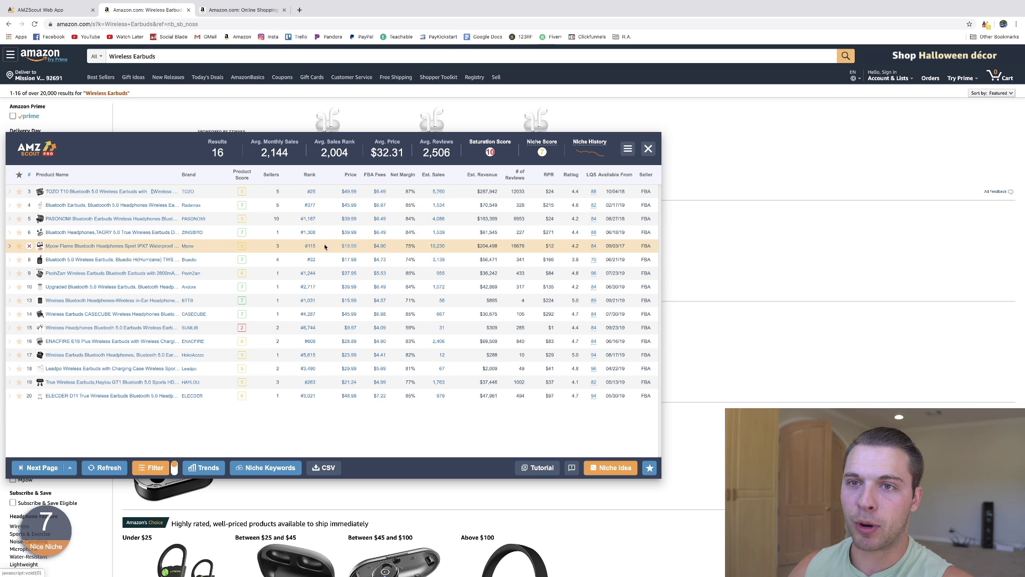
mouse_move(93, 249)
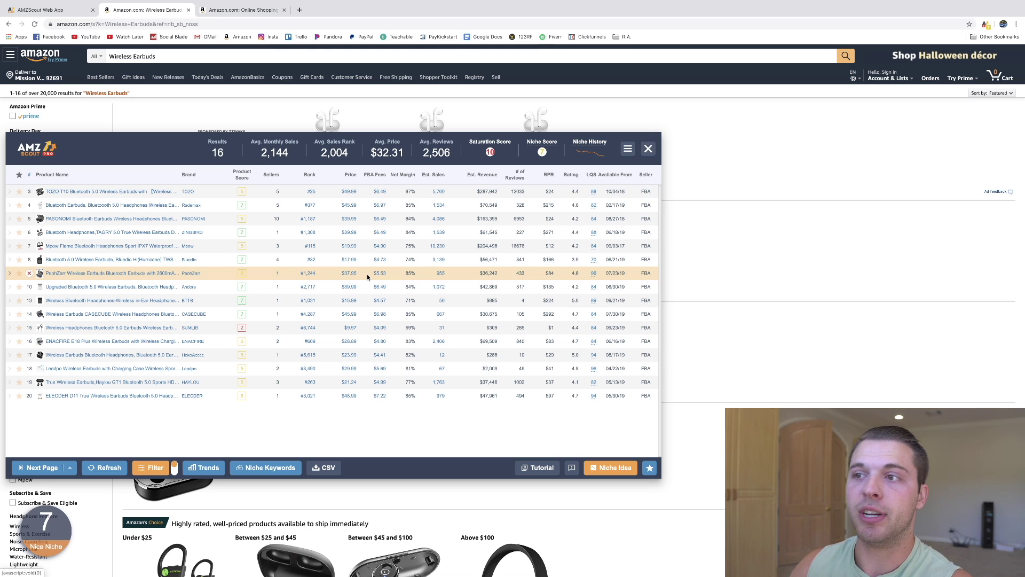
mouse_move(72, 214)
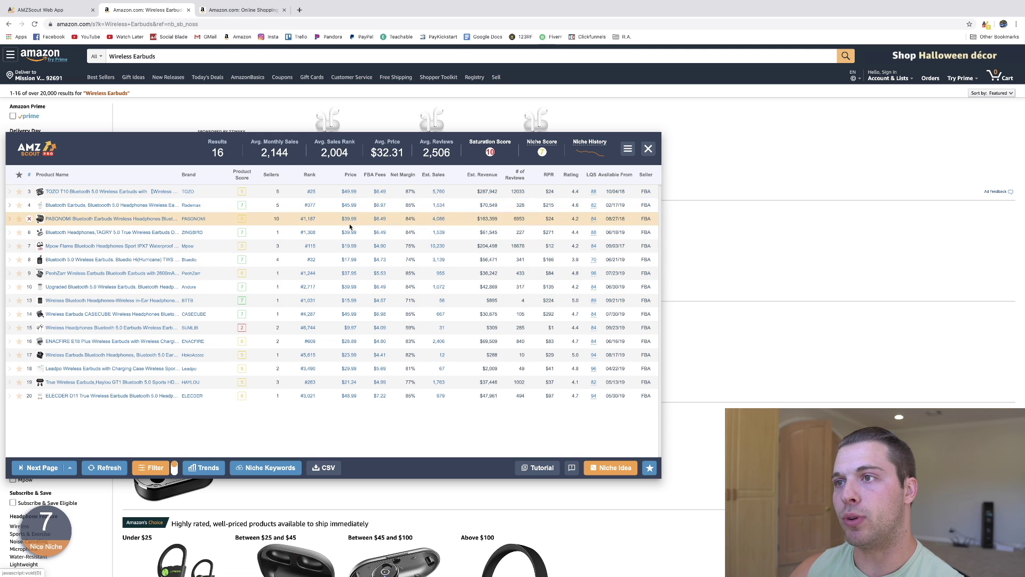
mouse_move(56, 193)
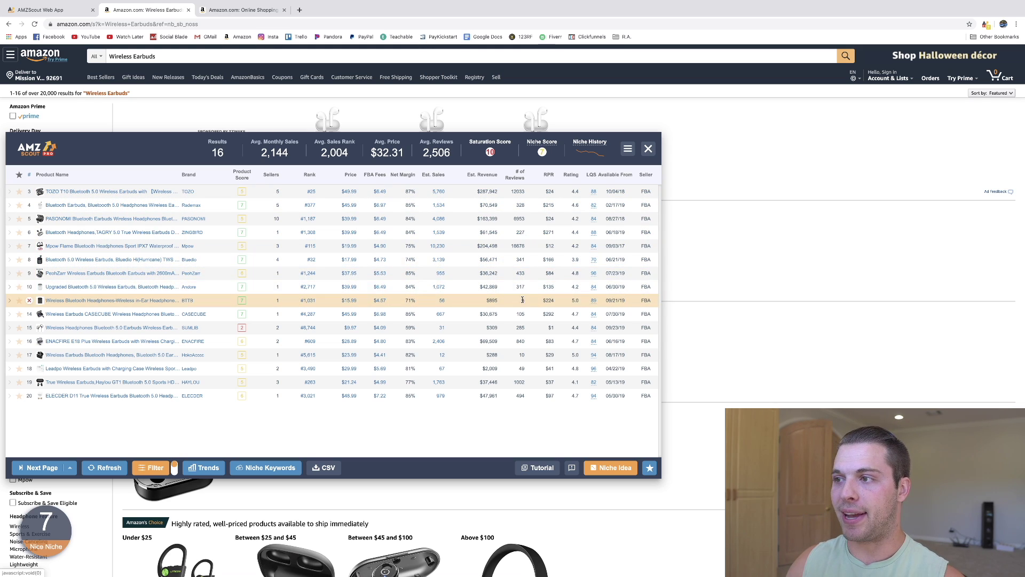
mouse_move(158, 301)
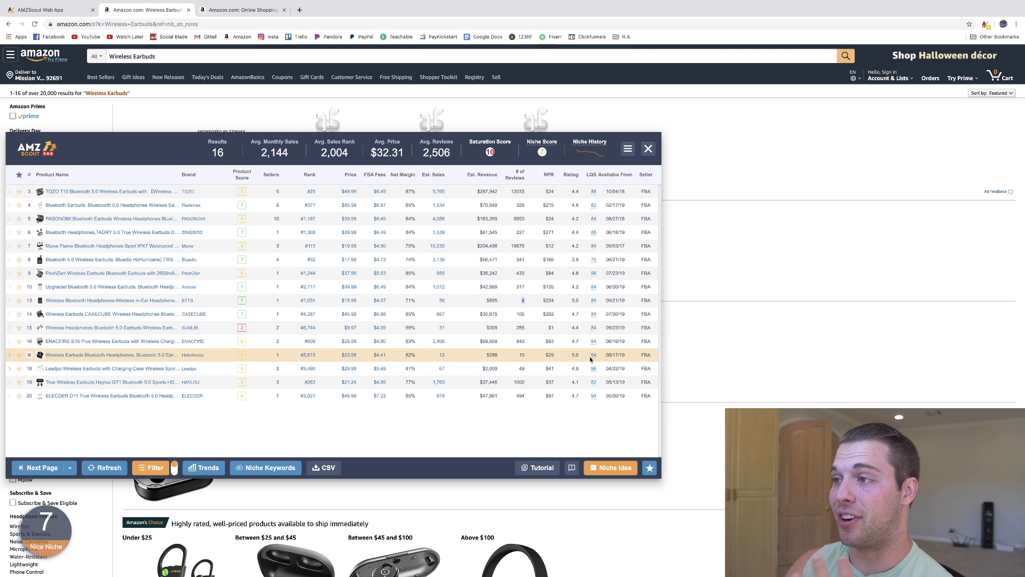
click(523, 300)
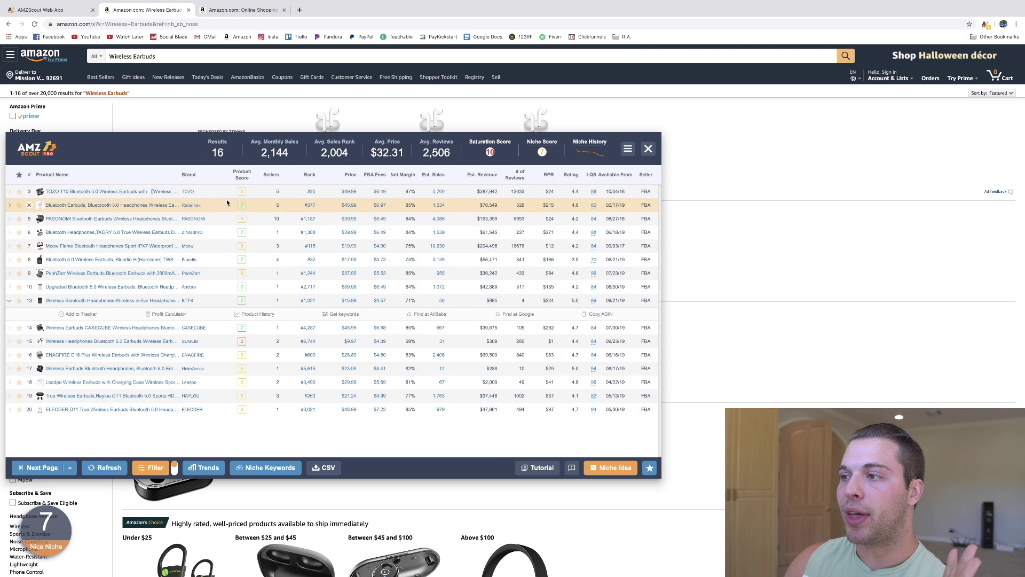
click(649, 149)
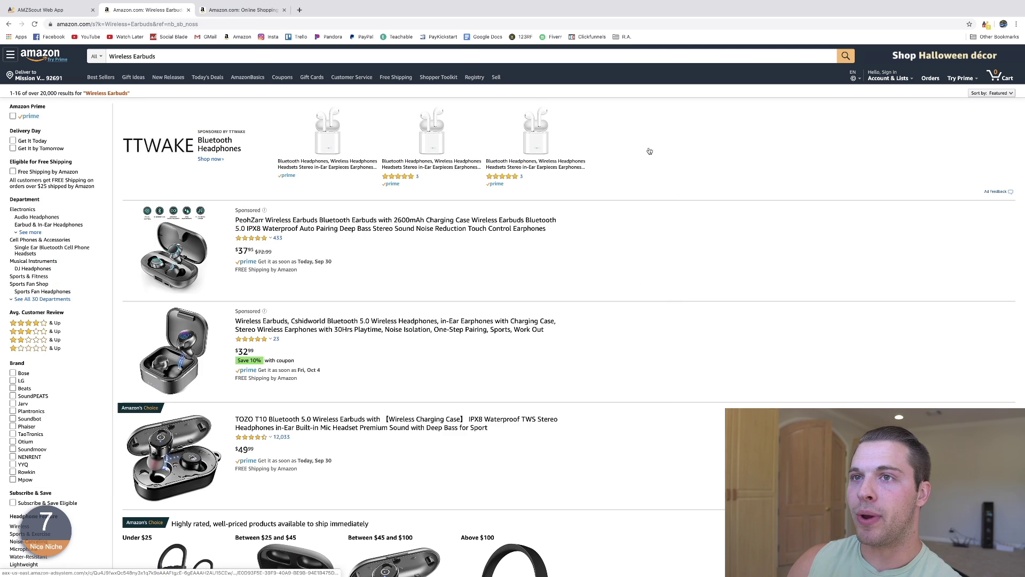
- Close both open Amazon tabs and return to the AMZScout product database
click(233, 13)
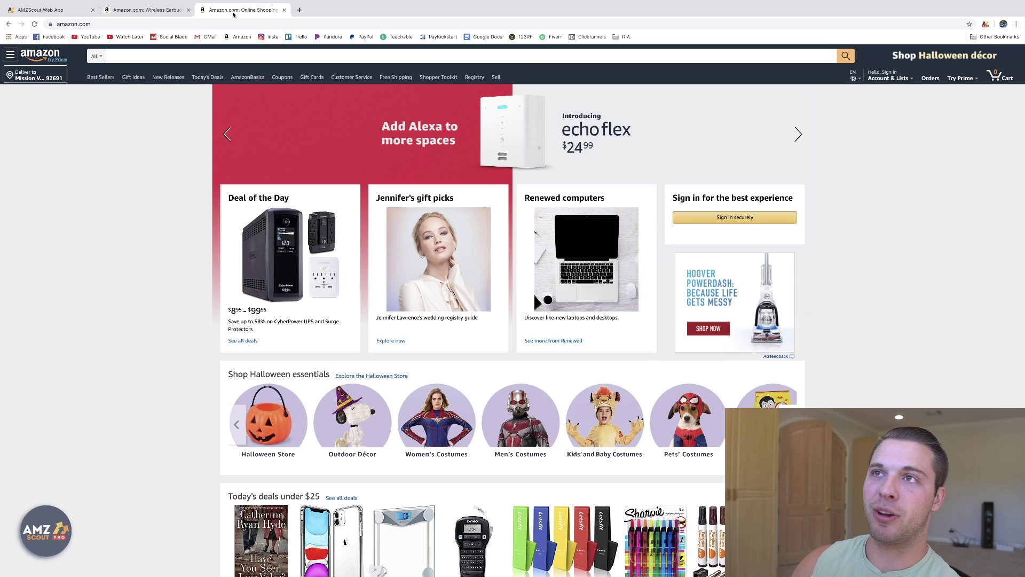
click(285, 9)
click(189, 10)
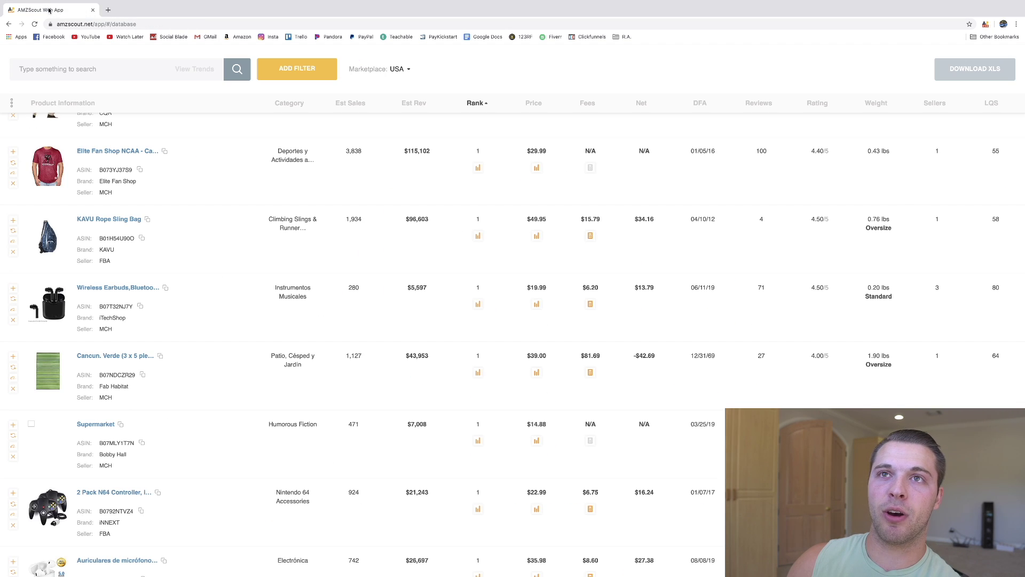
- Browse further down the product database list for promising items and reopen the filter settings
scroll(241, 277, down, 9)
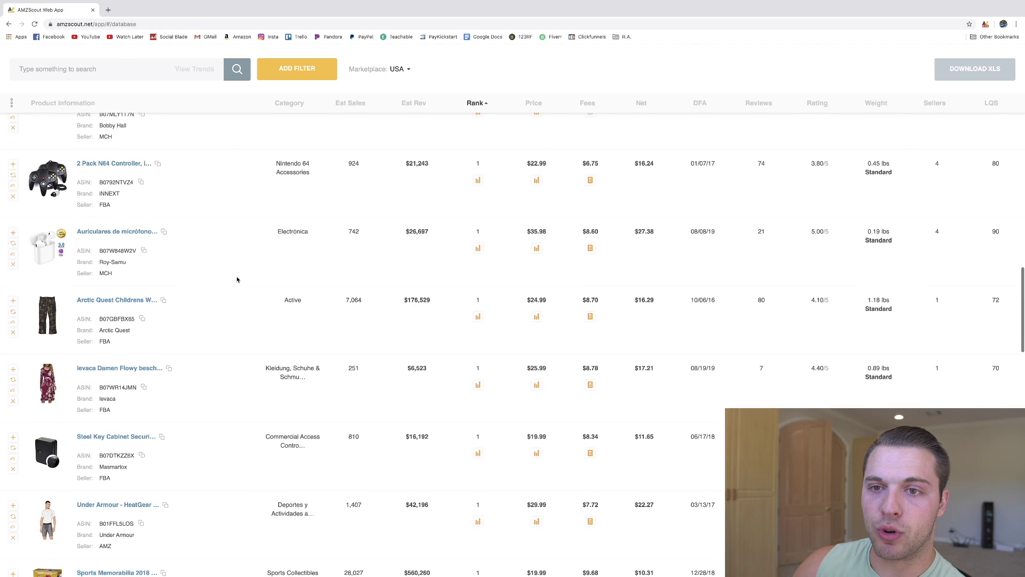
scroll(227, 276, down, 1)
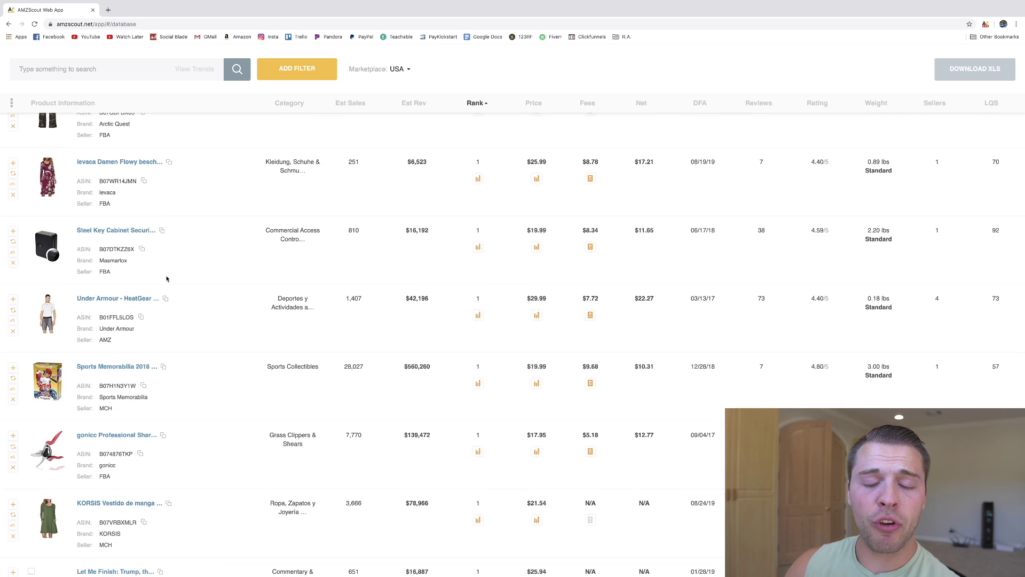
scroll(183, 356, down, 6)
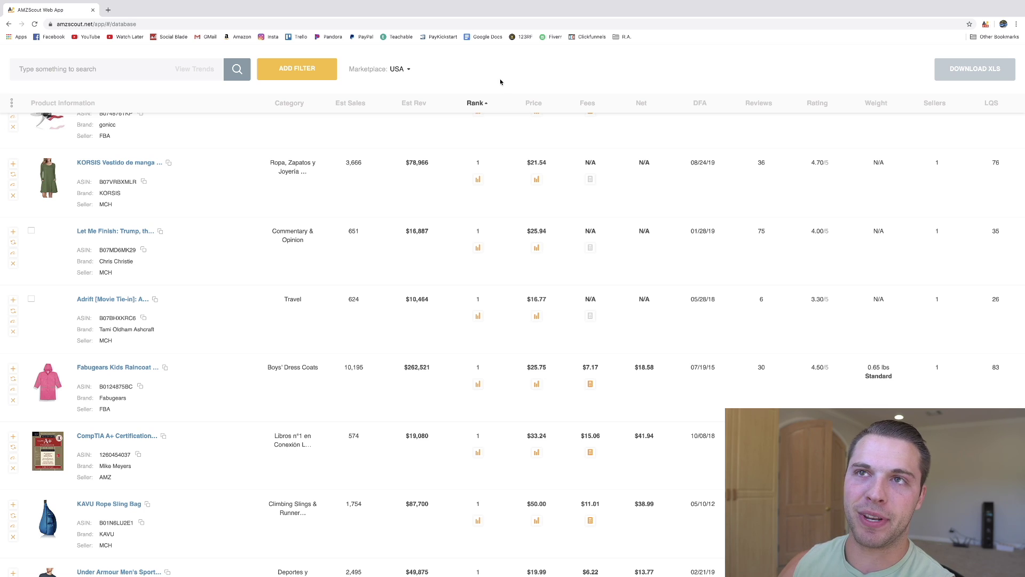
click(300, 76)
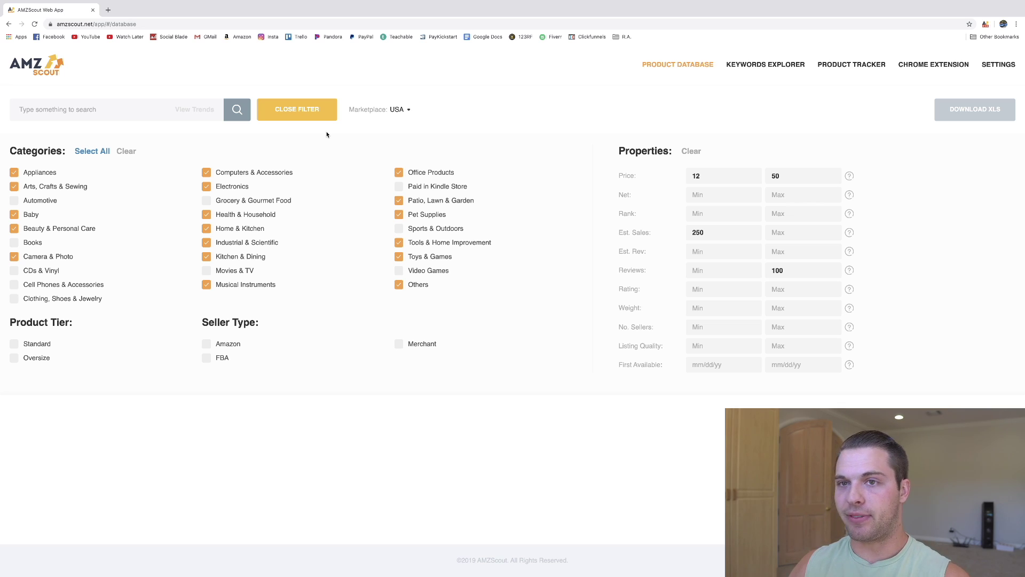
- Open Amazon in a new browser tab and search it for "keurig"
click(56, 7)
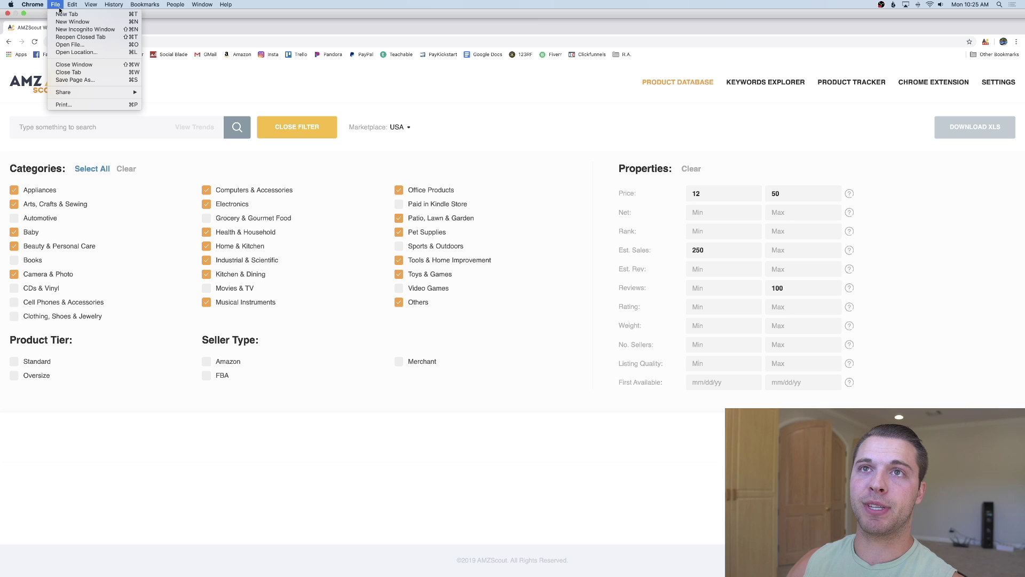
click(70, 21)
click(241, 37)
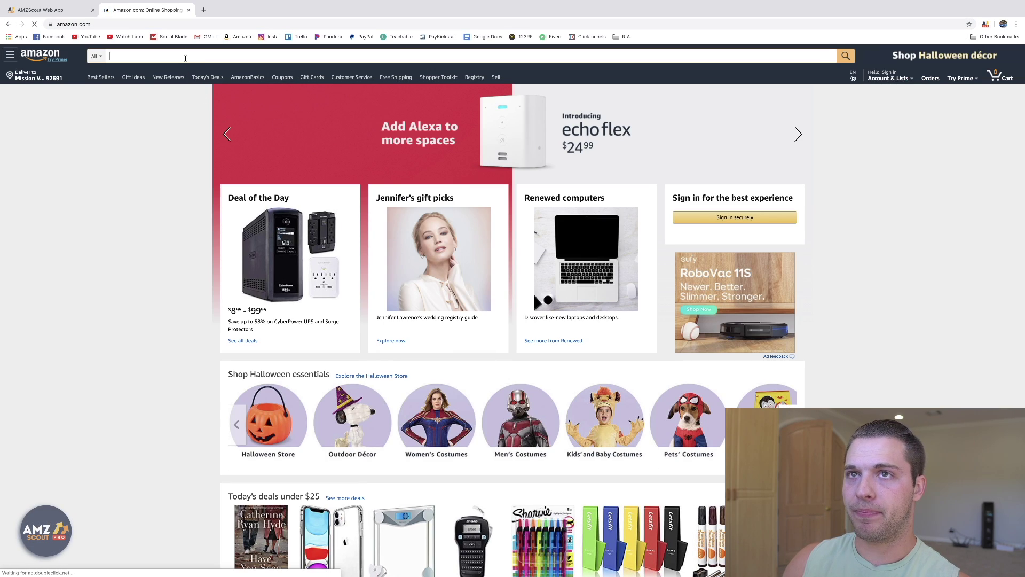
text(keurig\)
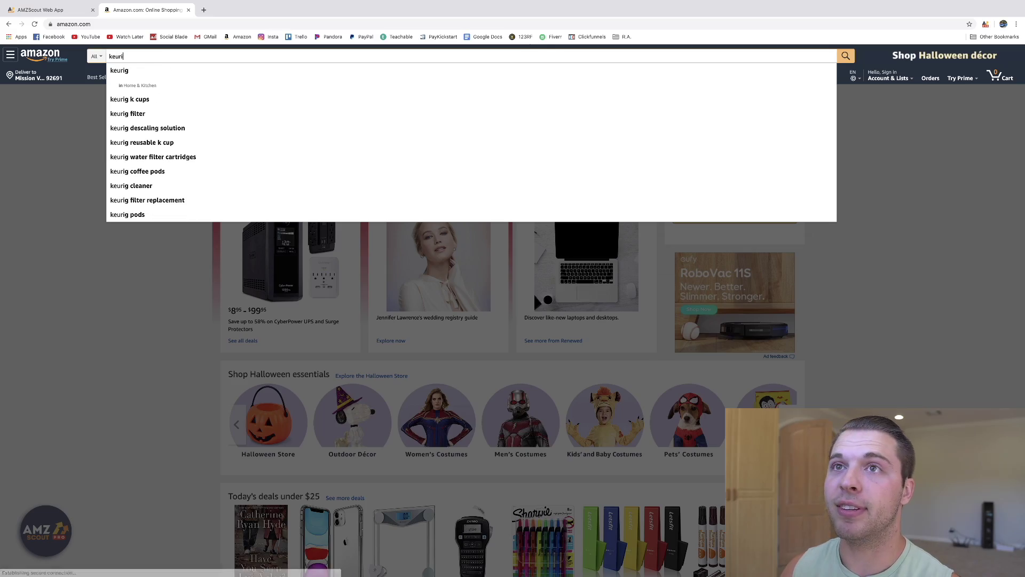
key(BackSpace)
key(Return)
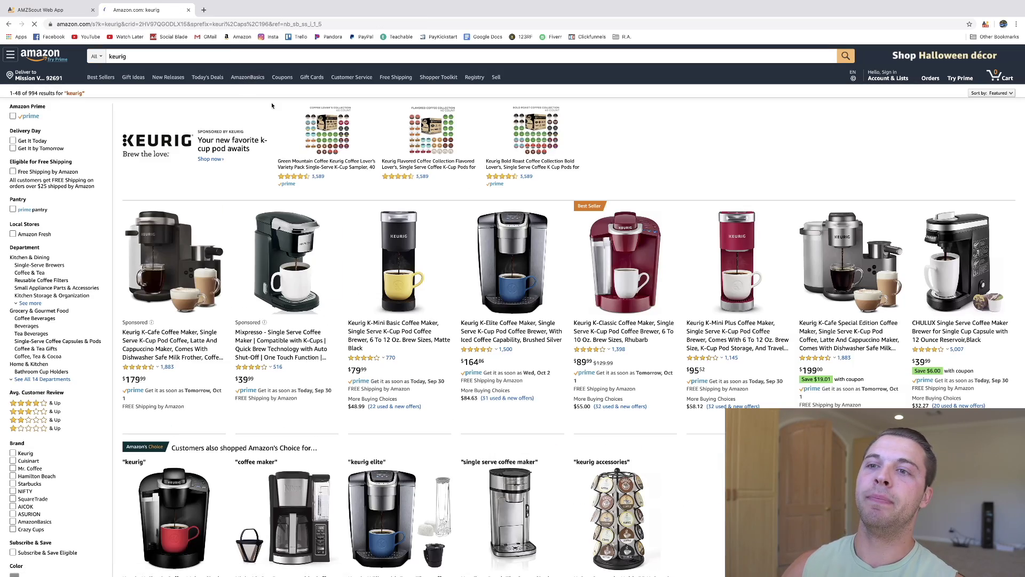
- Open the Keurig K-Classic Coffee Maker listing from the results and examine its frequently bought together items
scroll(305, 196, down, 3)
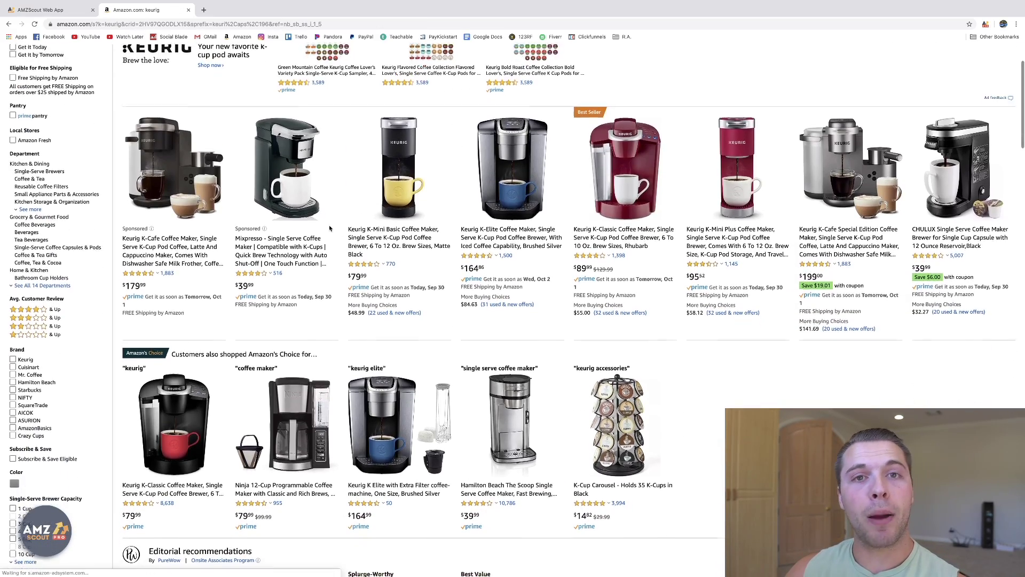
scroll(212, 217, down, 2)
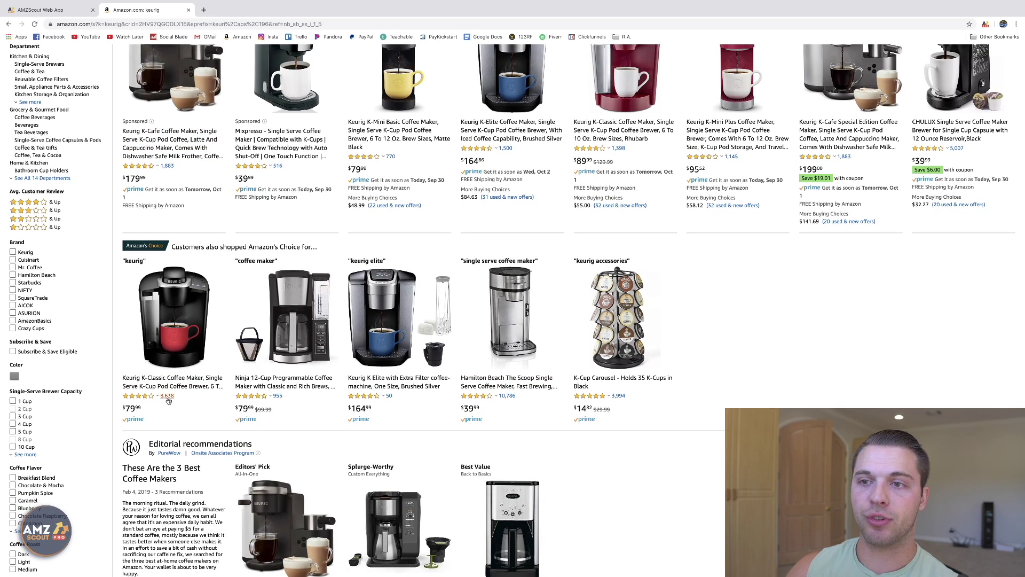
click(163, 381)
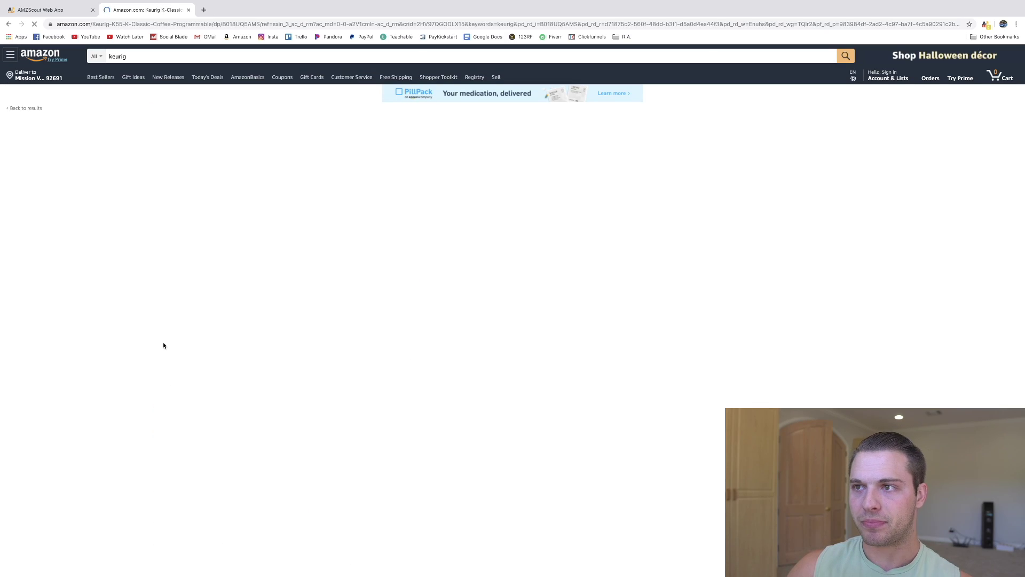
scroll(318, 311, down, 3)
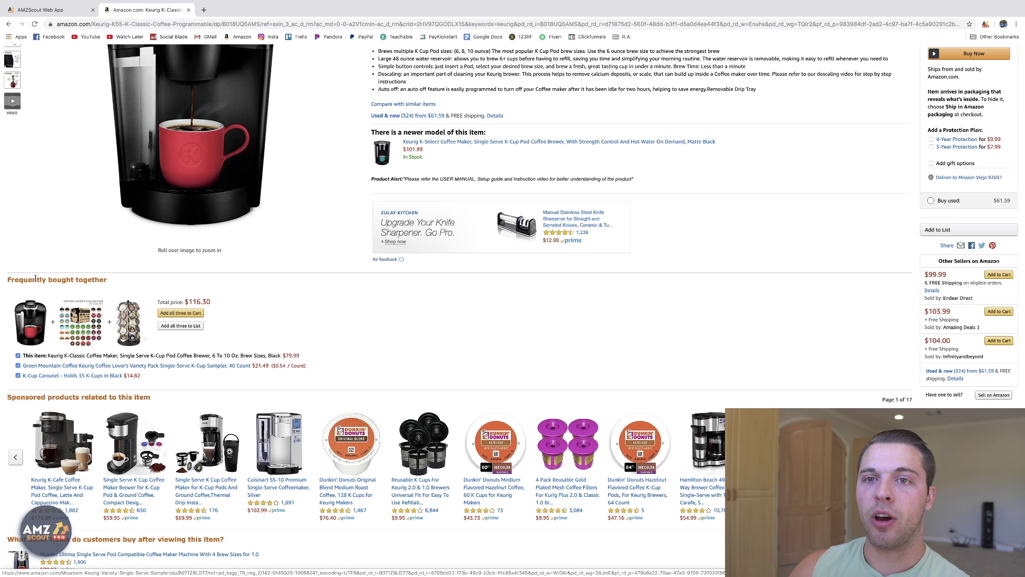
scroll(137, 236, up, 1)
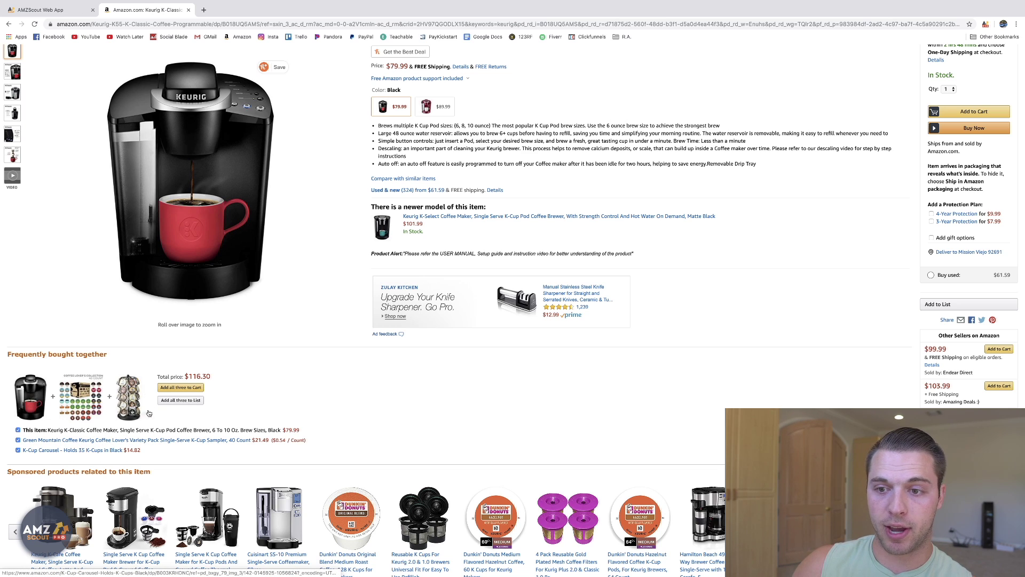
scroll(218, 364, up, 3)
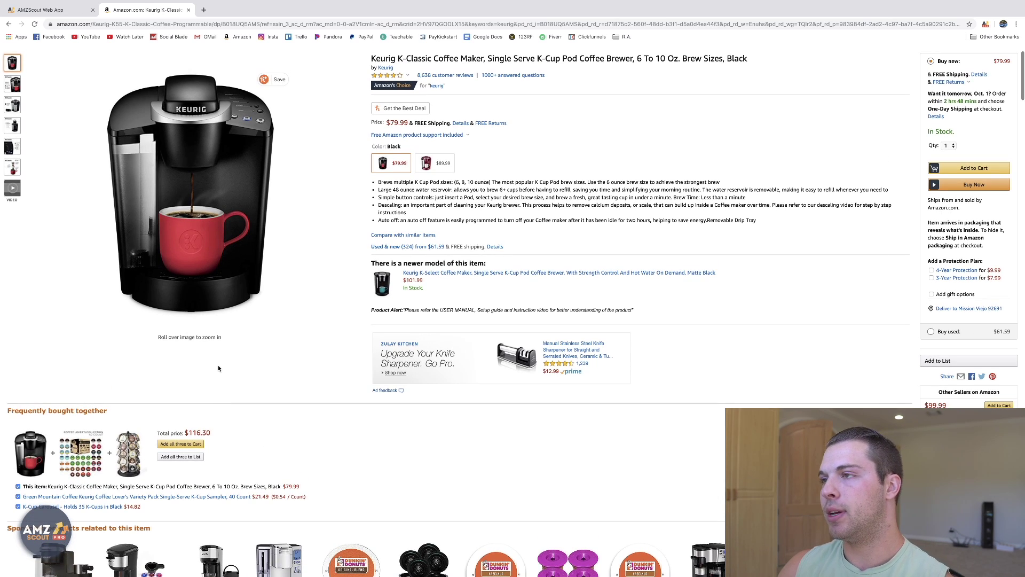
- Return to the keurig results, open the Keurig K Elite with Extra Filter listing and examine its bundled and sponsored products
key(super+Left)
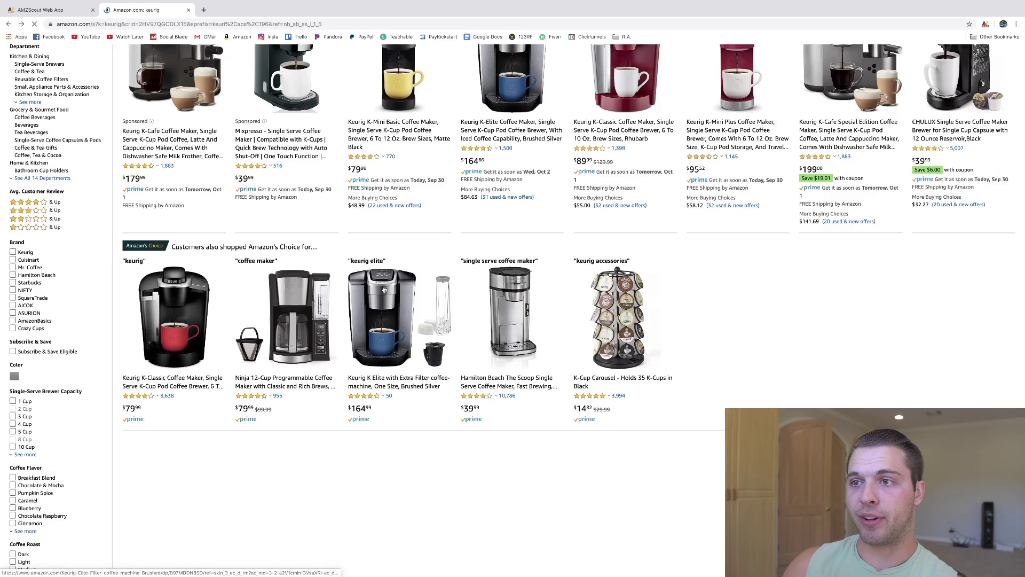
click(380, 323)
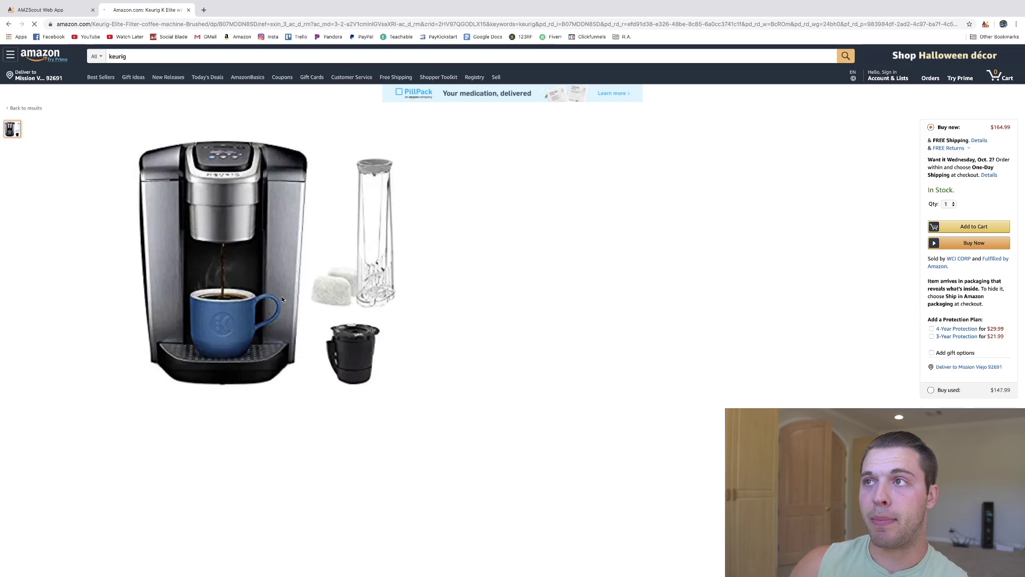
scroll(216, 318, down, 2)
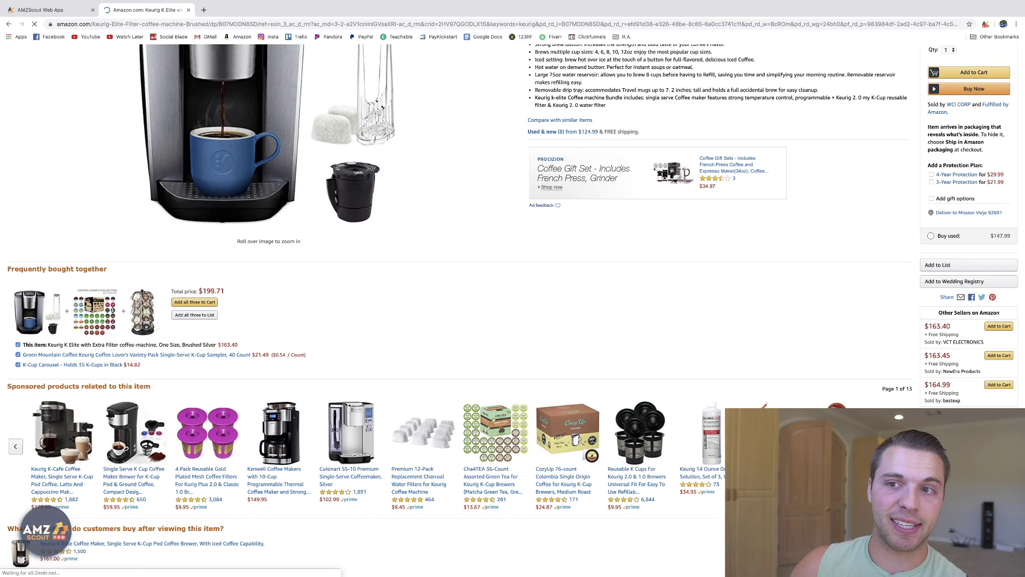
scroll(217, 318, down, 1)
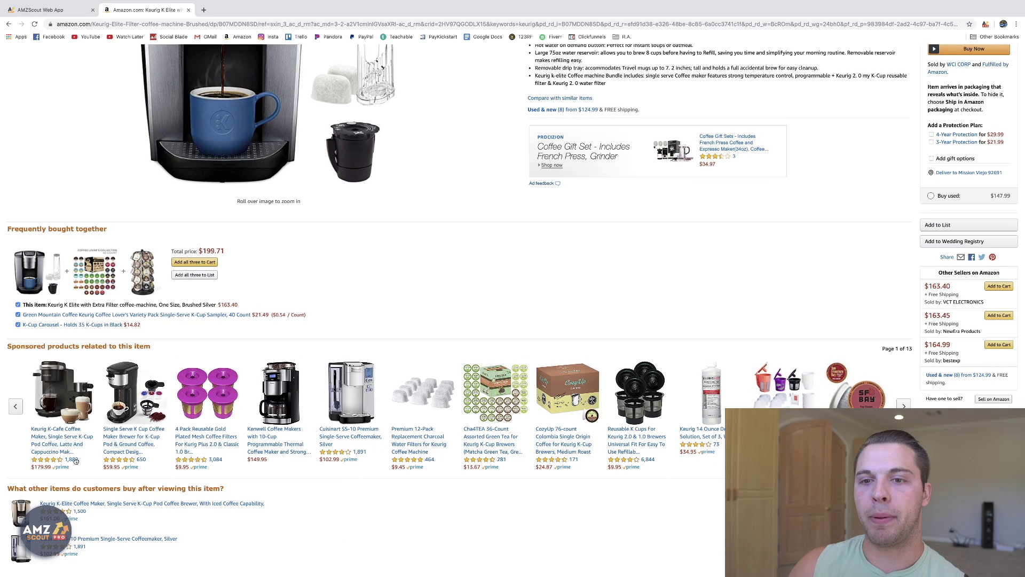
- Open the sponsored Single Serve K Cup Coffee Maker Brewer listing and examine its frequently bought together items
click(104, 448)
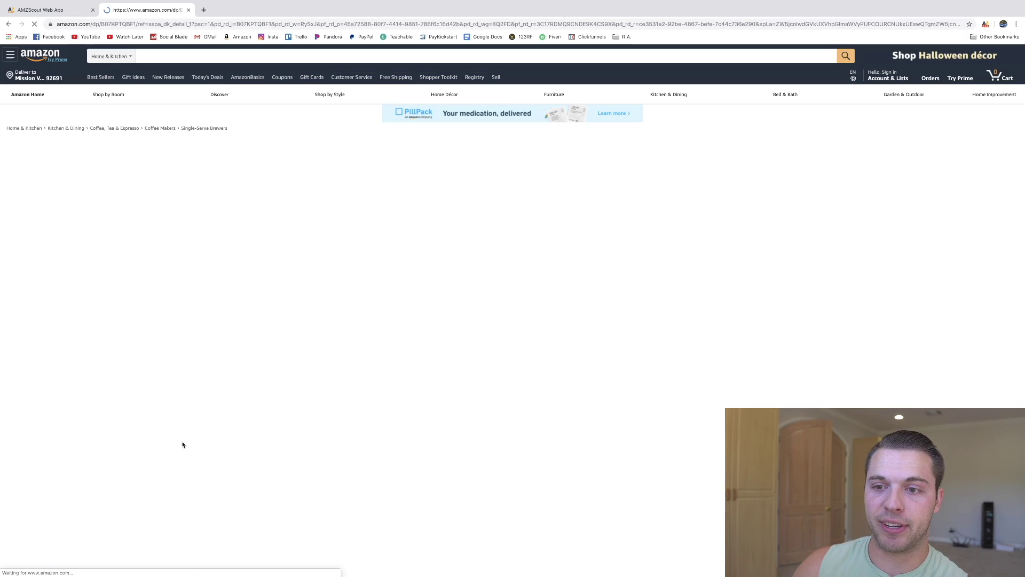
scroll(168, 461, down, 3)
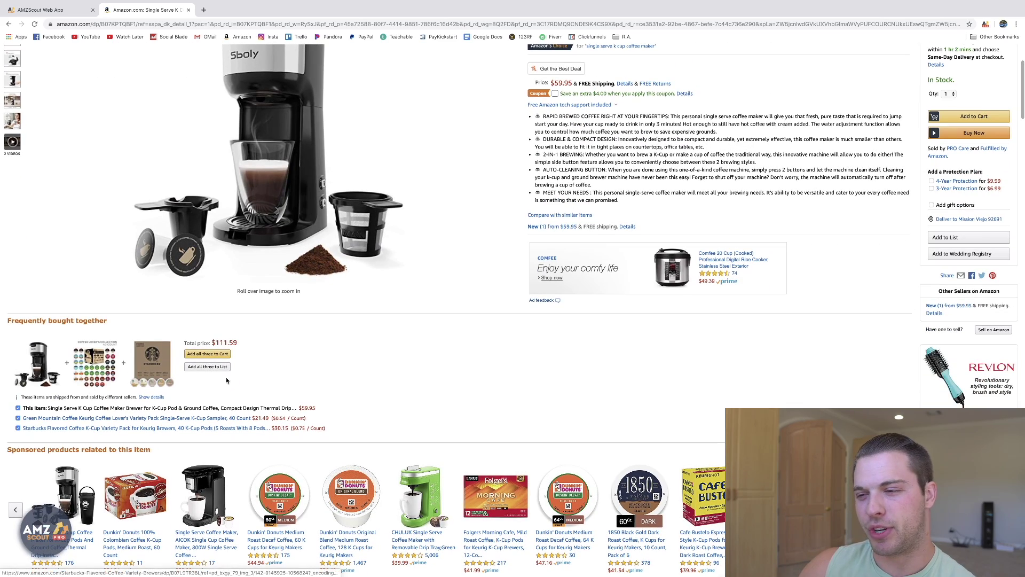
scroll(241, 364, up, 3)
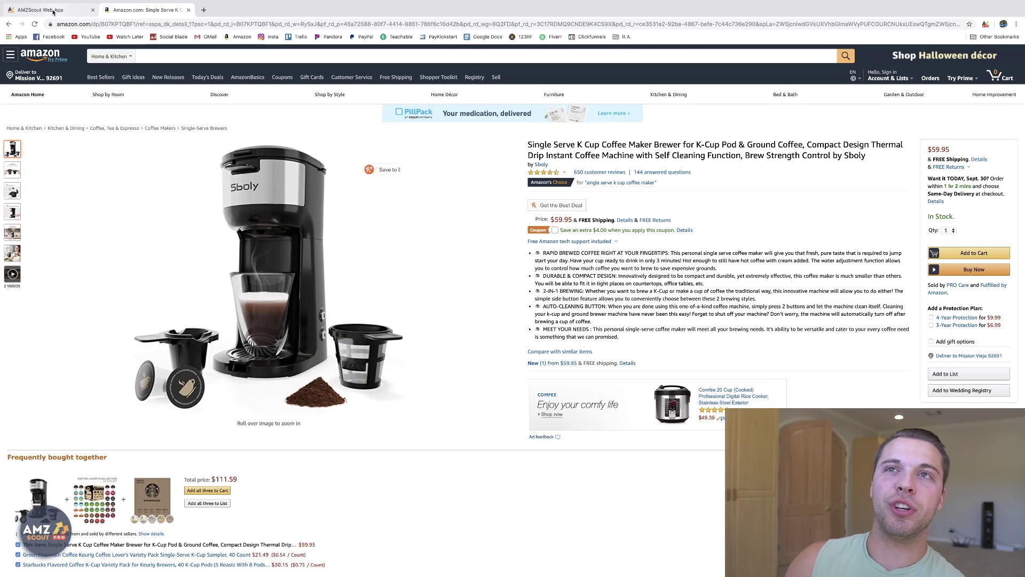
- Switch to the AMZScout product database, select all categories in the filter and search for "keurig"
click(52, 10)
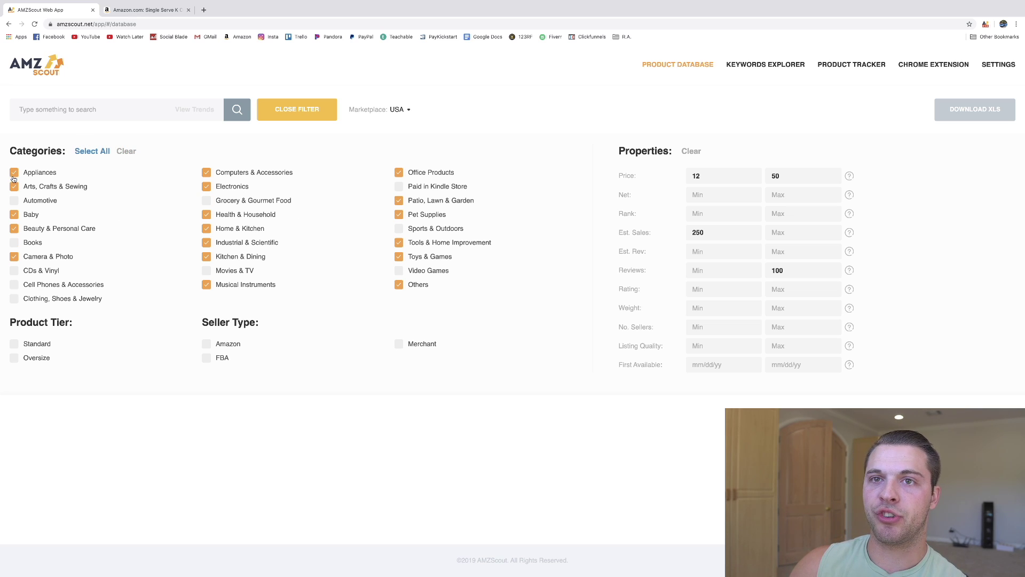
click(92, 151)
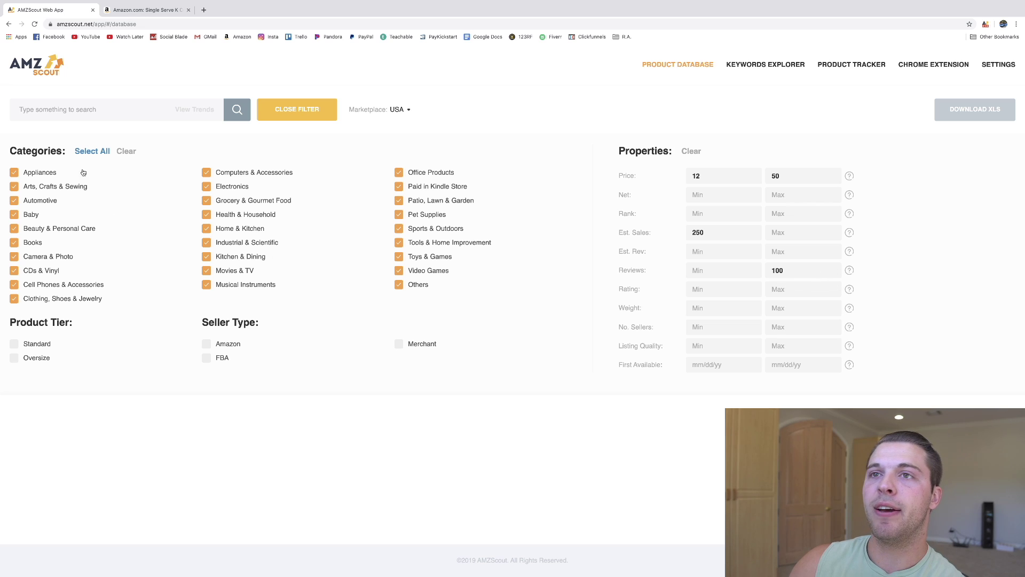
click(98, 110)
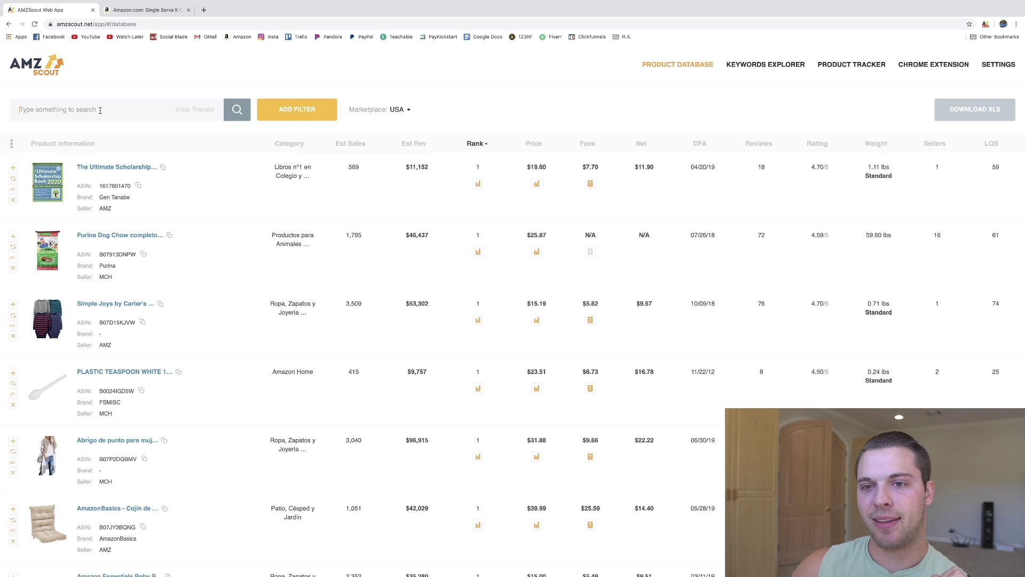
text(kurig)
key(Left)
key(Left)
key(Left)
key(Left)
text(e)
key(Return)
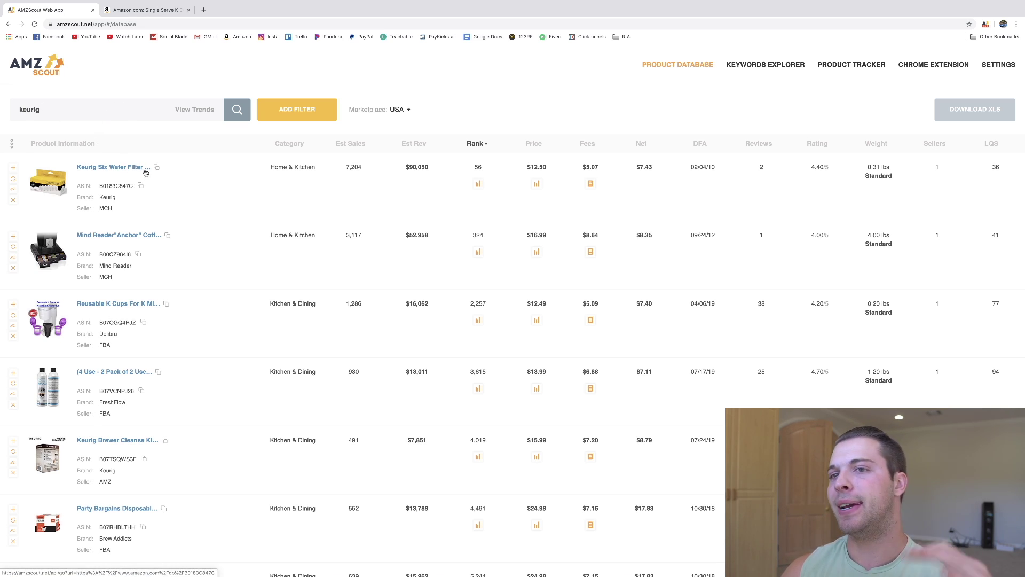
- Filter the keurig search to Appliances, Home & Kitchen and Kitchen & Dining with a minimum price of 10, and review the results
click(297, 109)
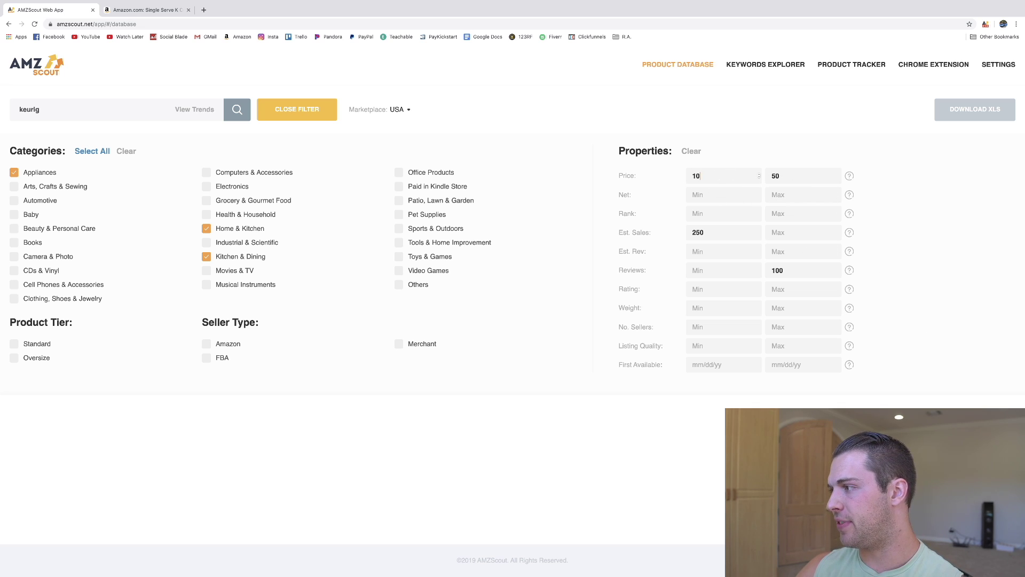
key(Return)
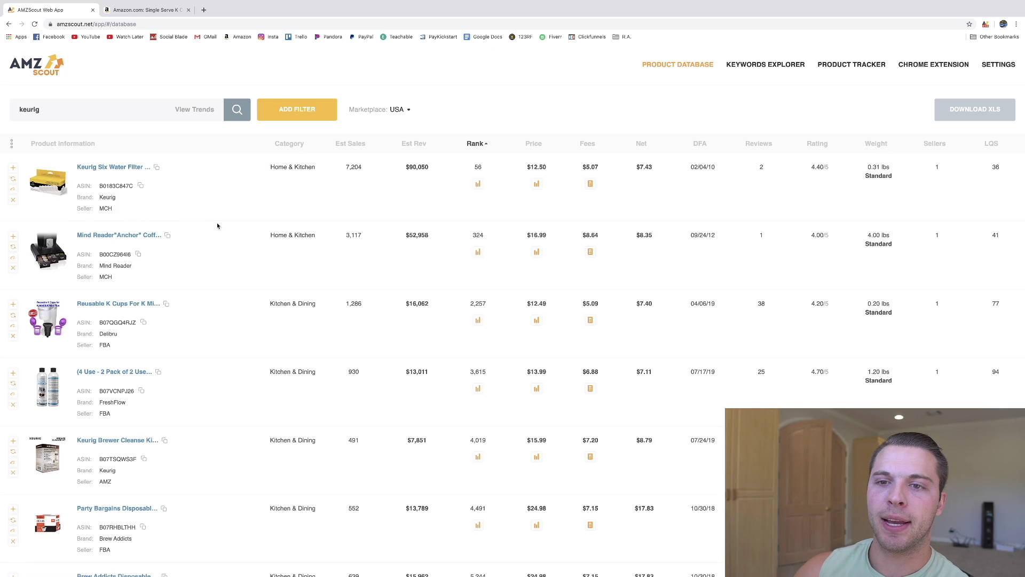
scroll(226, 207, down, 1)
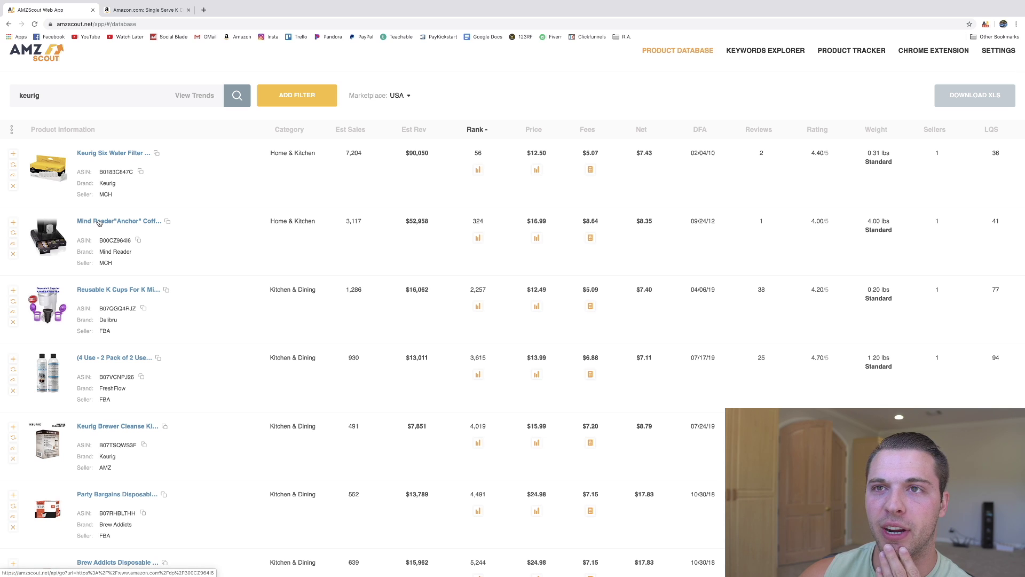
- View the Mind Reader "Anchor" Coffee Pack Drawer listing on Amazon, close its tab and return to the single-serve coffee maker listing
click(95, 223)
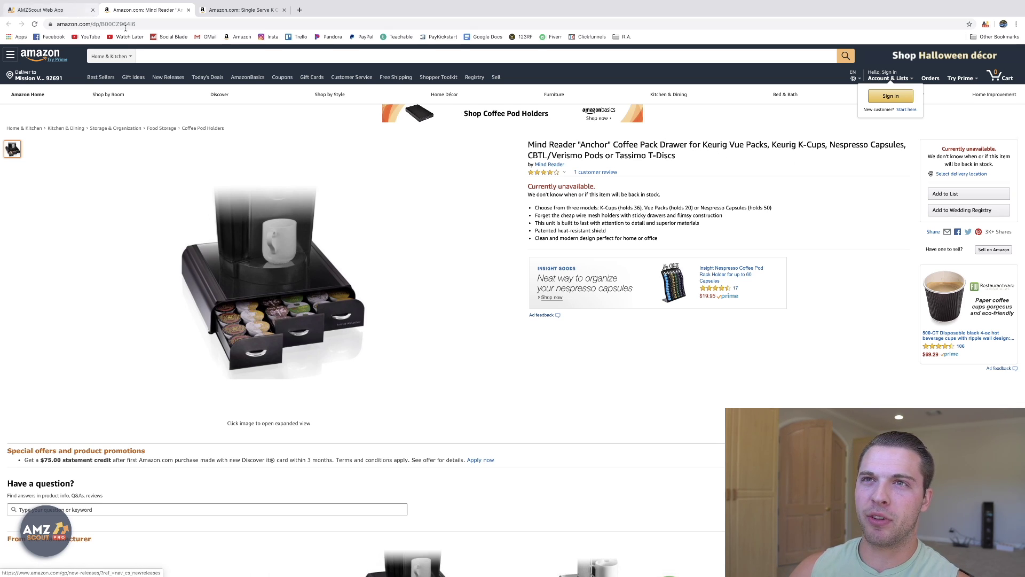
click(110, 56)
click(122, 11)
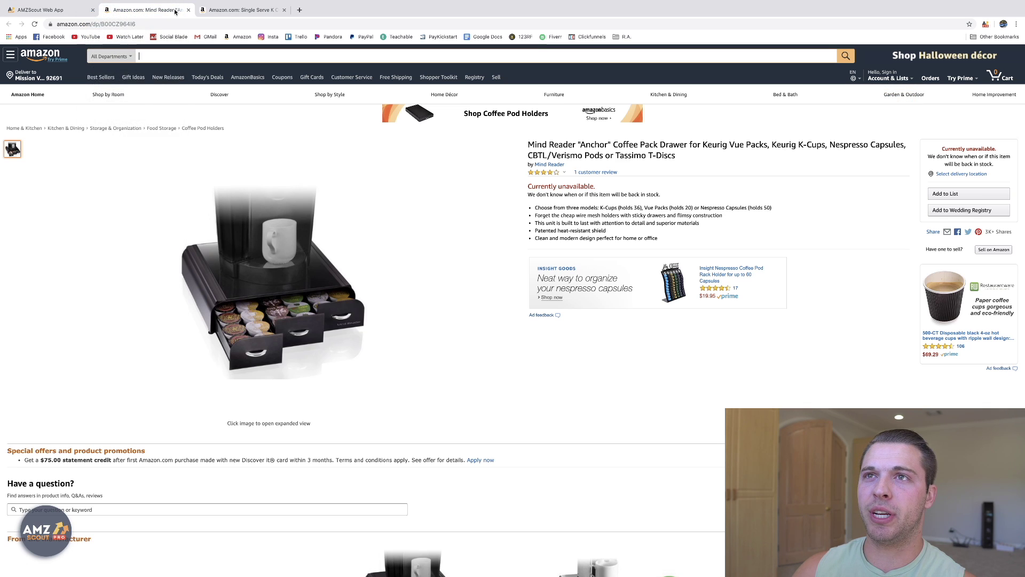
click(189, 10)
click(170, 10)
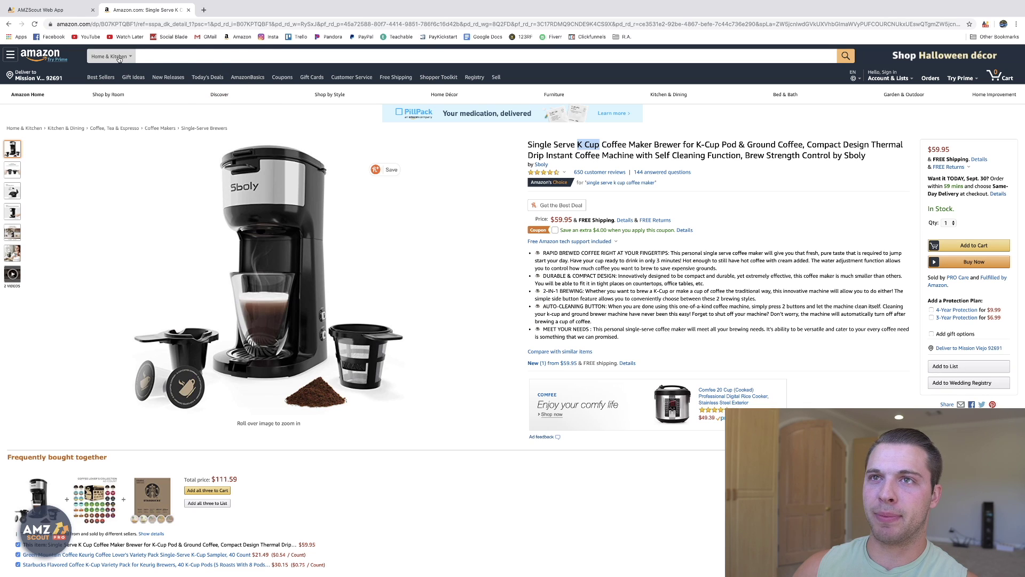
- Search all Amazon departments for "k cup drawer" and review the niche's sales and competition data in the AMZScout Pro extension
click(110, 56)
click(107, 9)
click(187, 56)
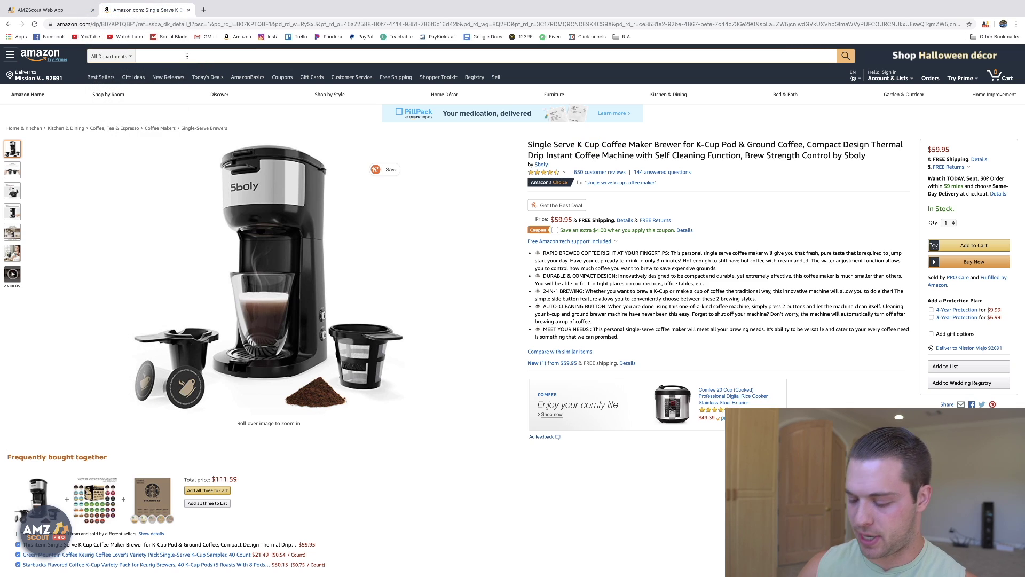
text(k cup d)
key(Down)
key(Down)
key(Return)
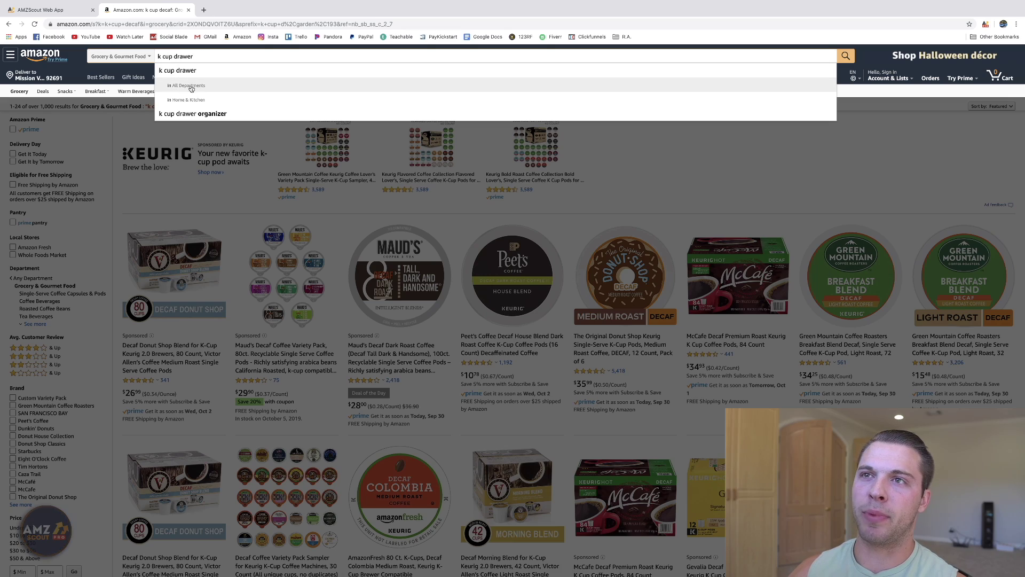
click(191, 86)
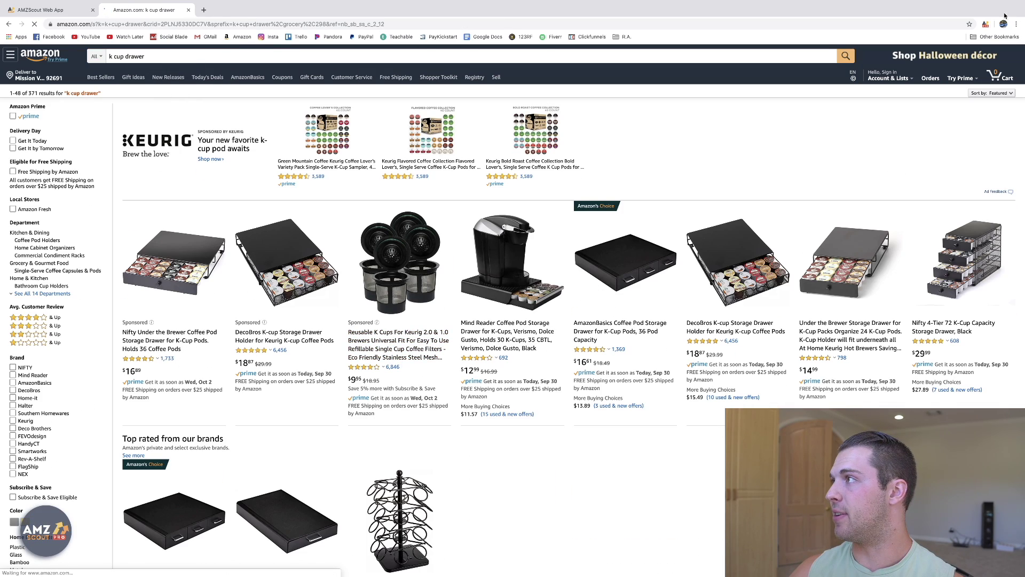
click(987, 24)
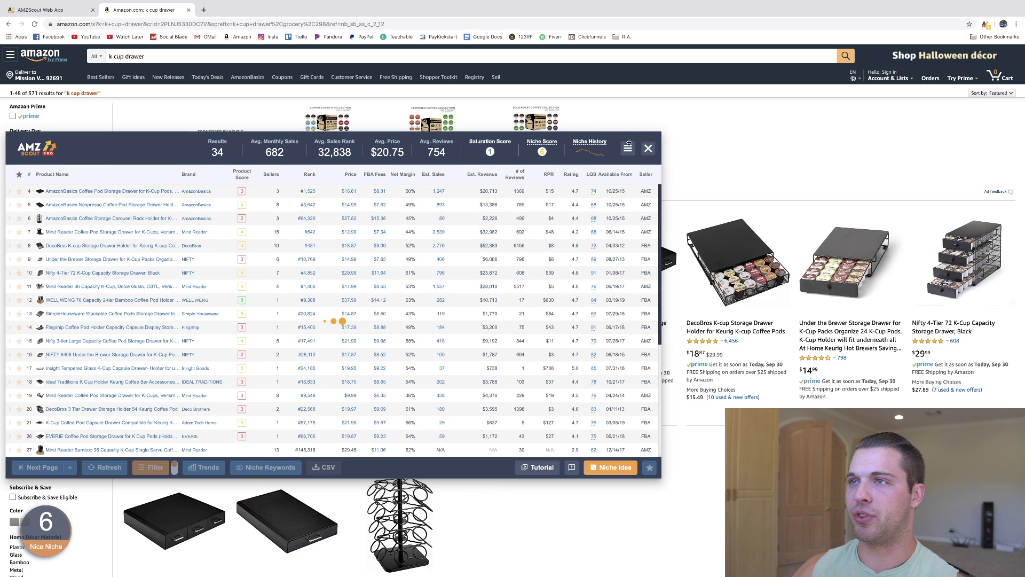
click(649, 148)
- Switch to the AMZScout product database and look through the keurig results for other accessory ideas
click(56, 11)
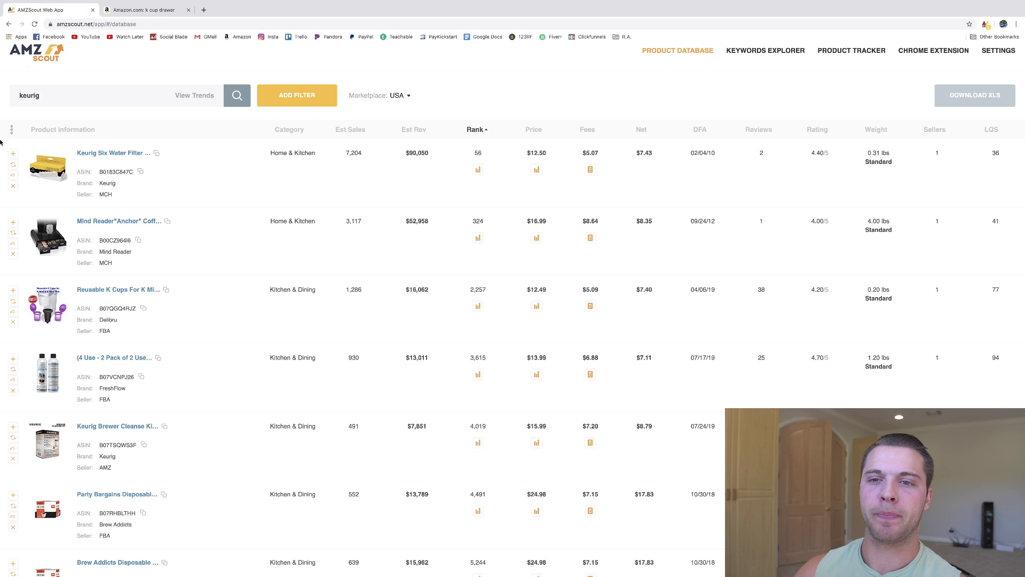
scroll(218, 174, down, 10)
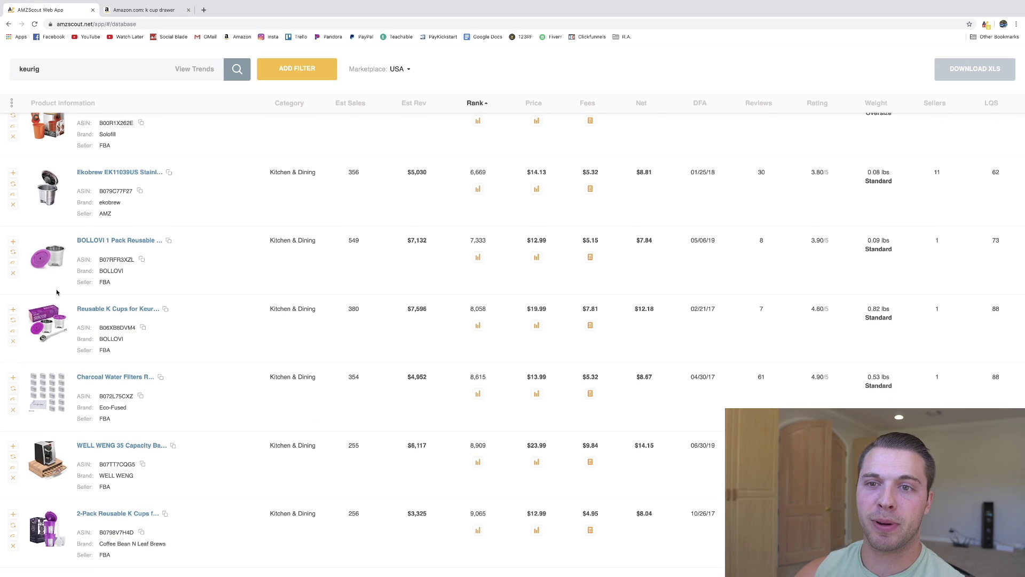
scroll(61, 263, down, 2)
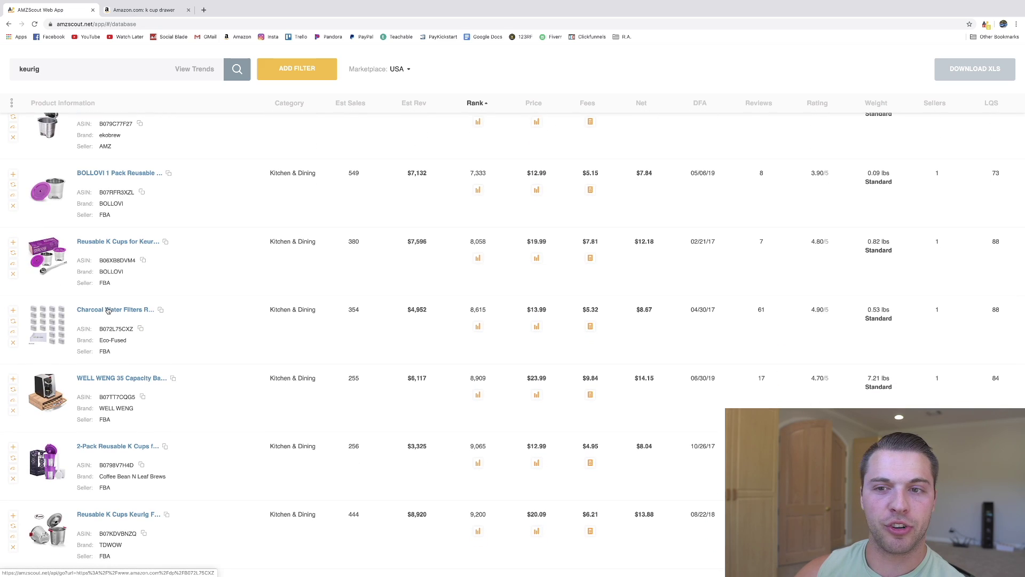
scroll(109, 312, down, 2)
scroll(198, 317, down, 10)
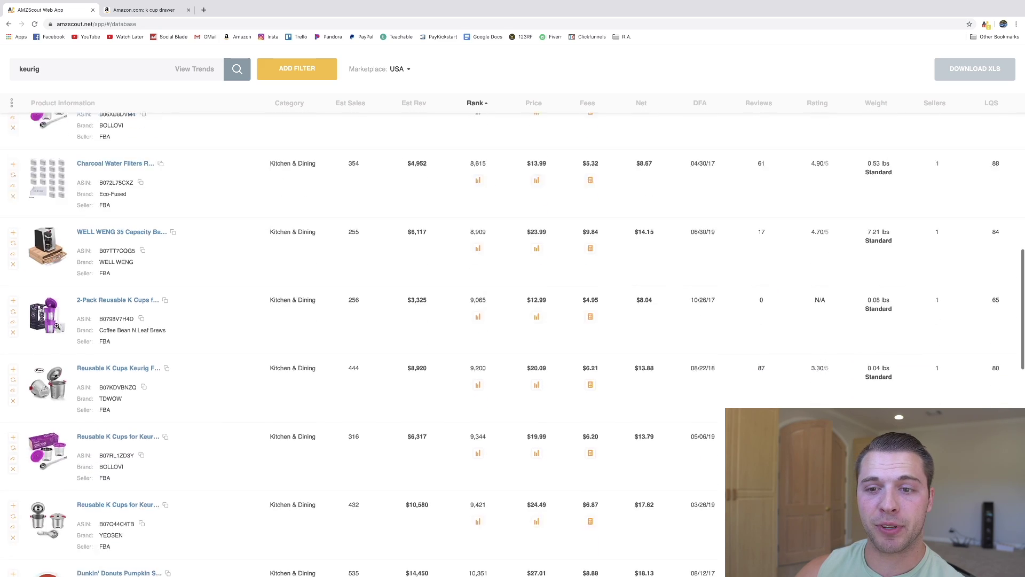
scroll(222, 319, down, 3)
scroll(224, 315, down, 3)
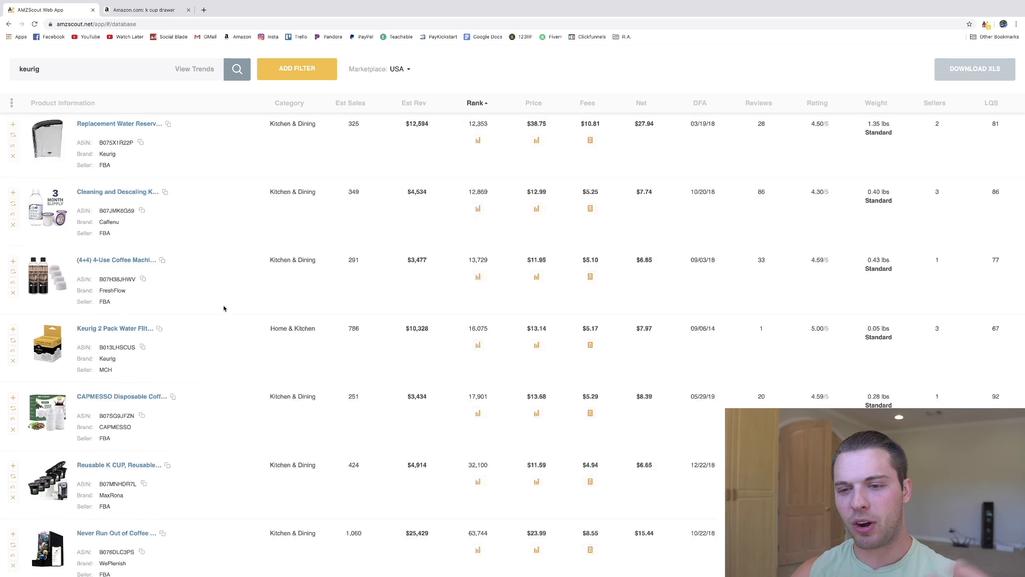
scroll(473, 282, up, 10)
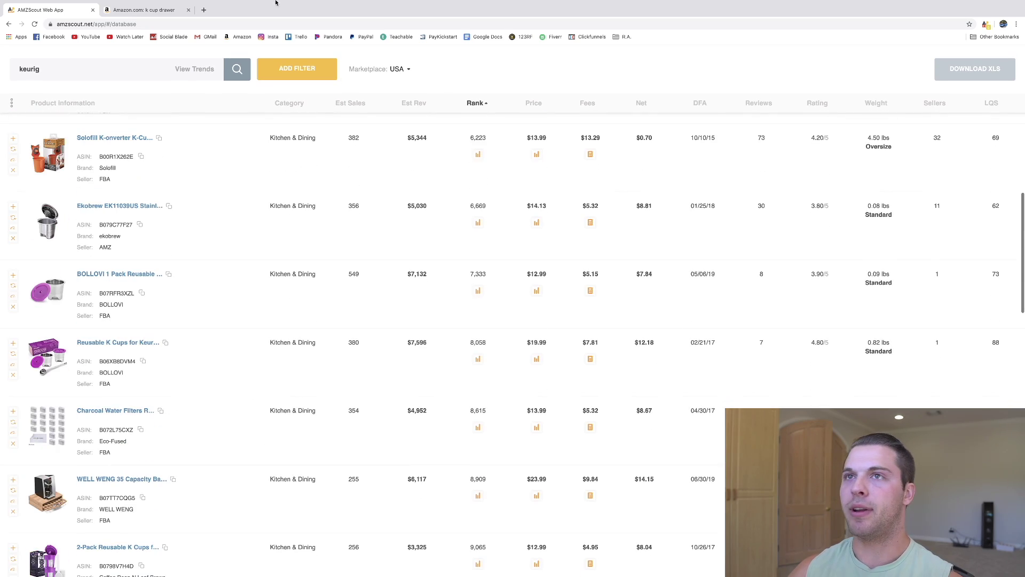
- Return to the Amazon results and change the search to "k cup holder"
click(137, 9)
double_click(181, 60)
text(holder)
key(Return)
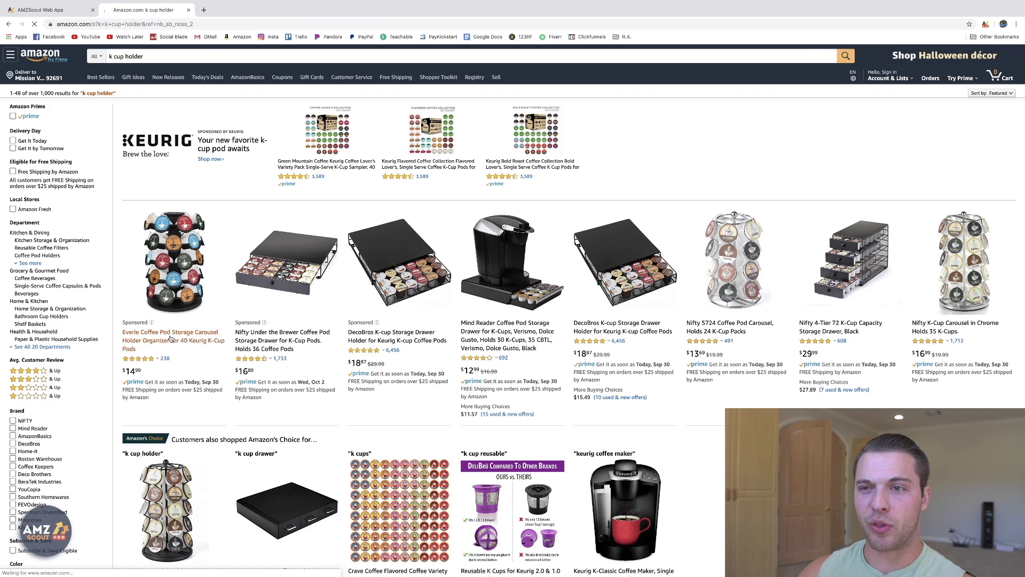
- Refine the Amazon search to the suggested term "k cup carousel holder"
double_click(134, 56)
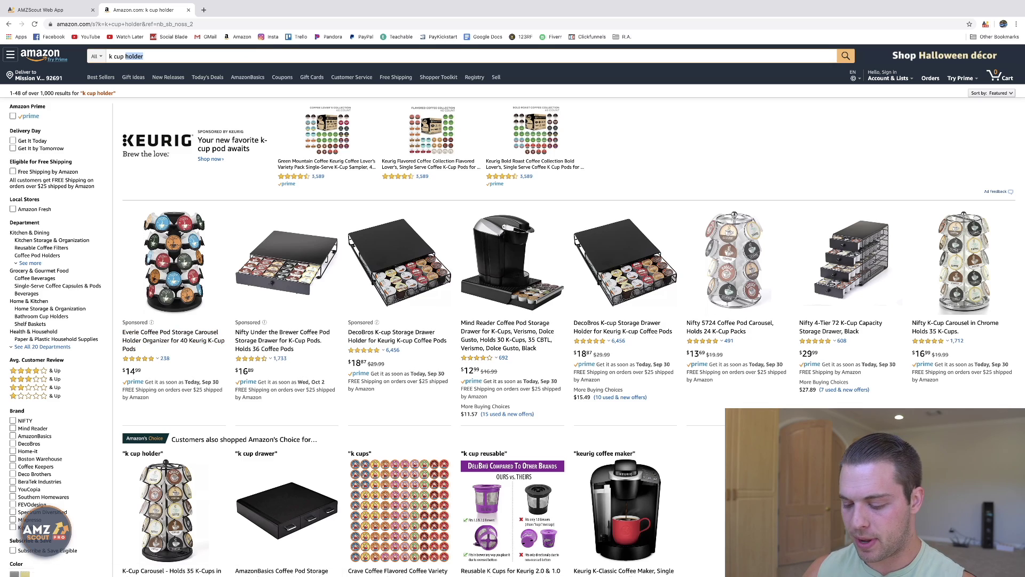
text(carou)
key(Down)
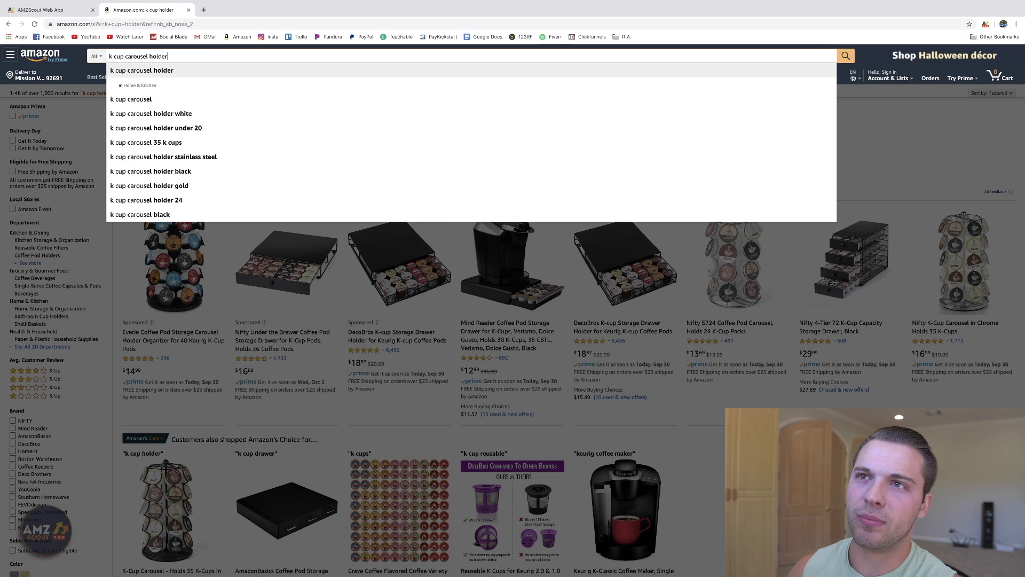
key(Return)
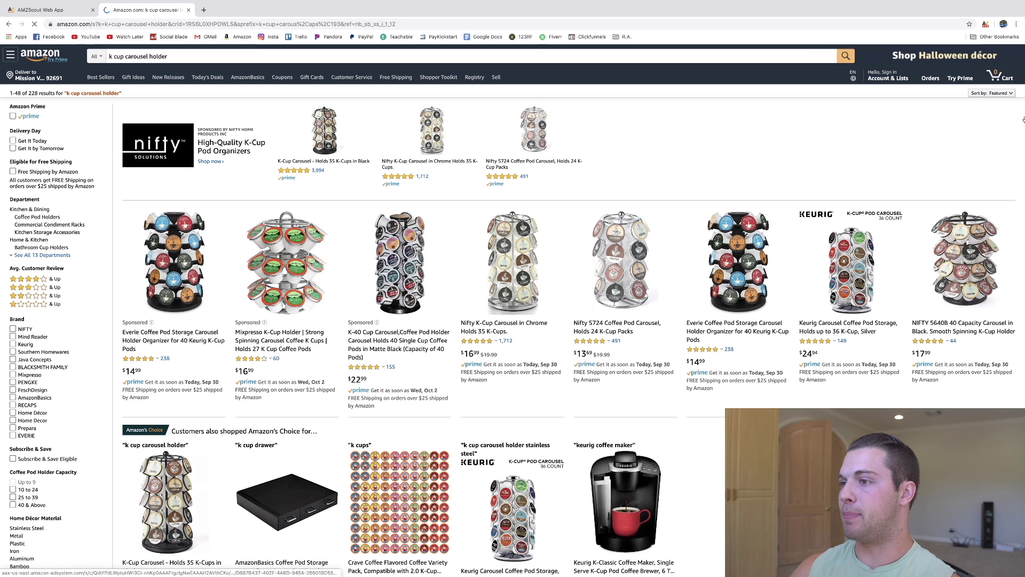
- Analyze the k cup carousel holder niche with AMZScout Pro, expand the Everie Coffee Pod Storage Carousel entry, and close the analysis
click(986, 24)
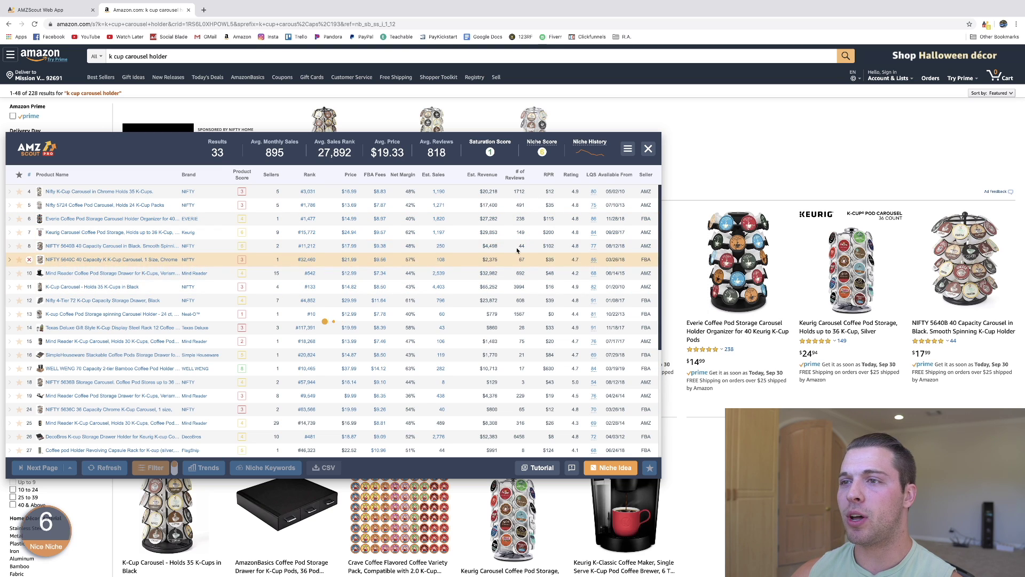
mouse_move(101, 289)
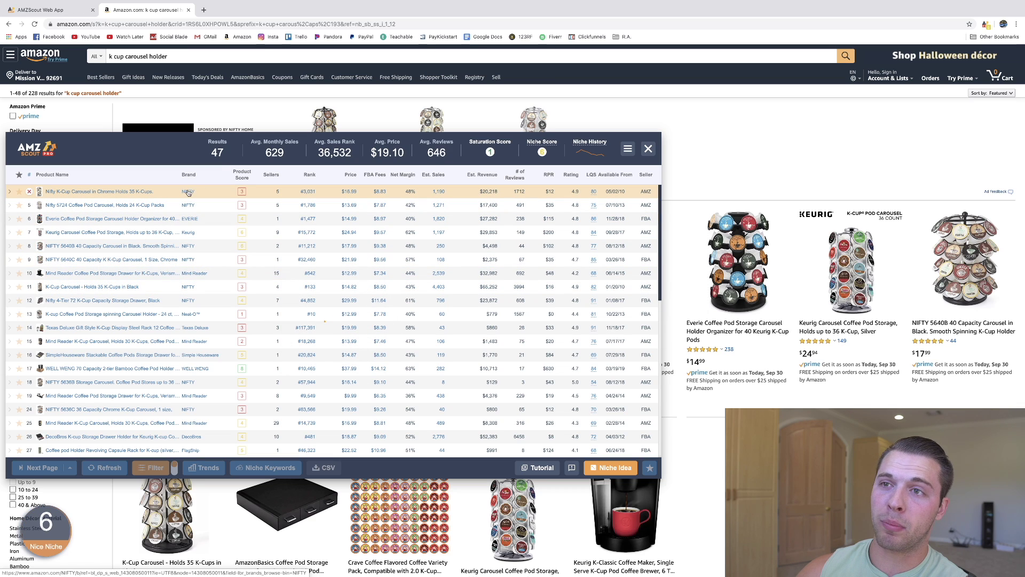
click(186, 216)
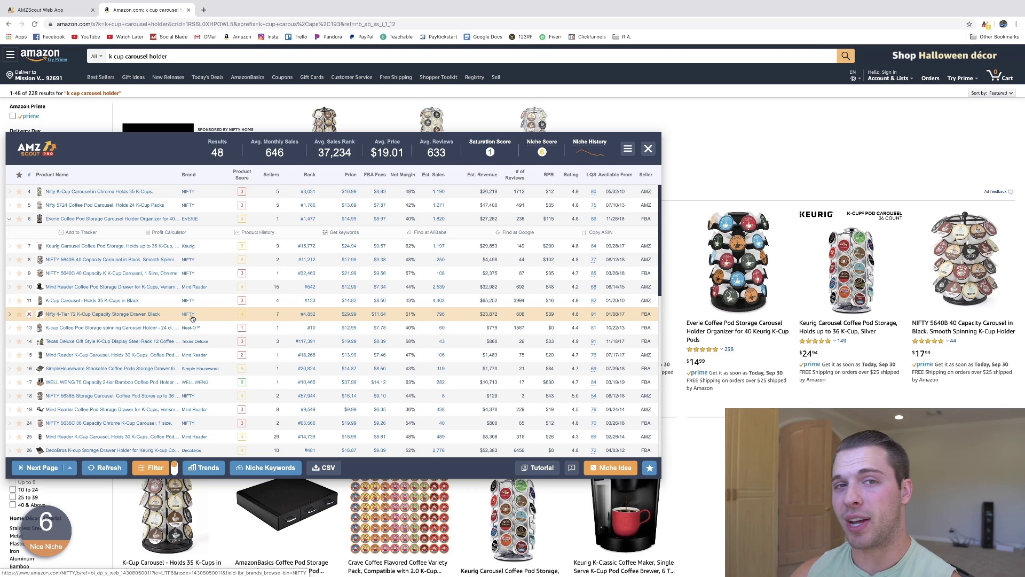
click(648, 149)
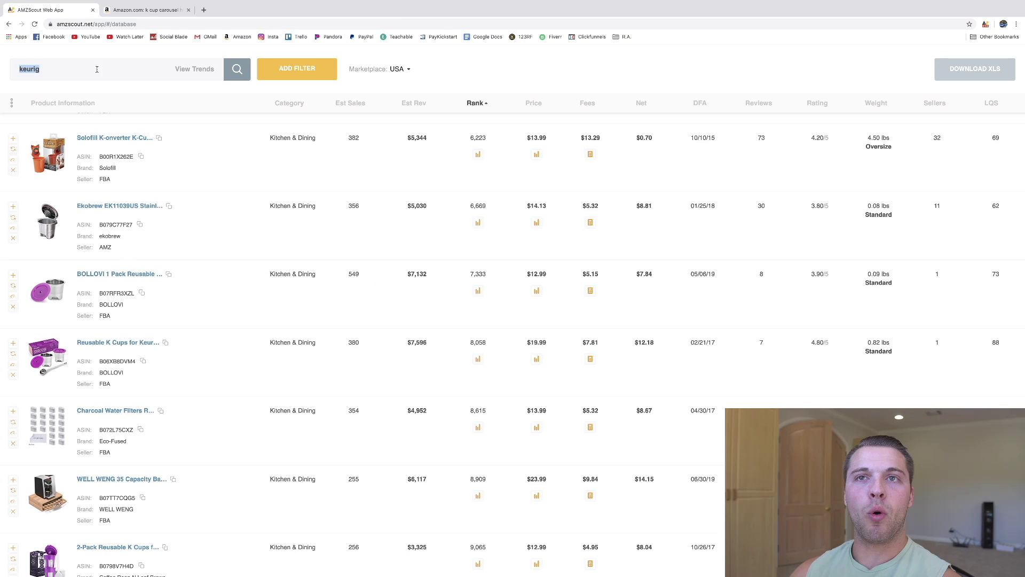
- Search the AMZScout product database for "ring doorbell" and review the accessory products it lists
click(96, 69)
key(Return)
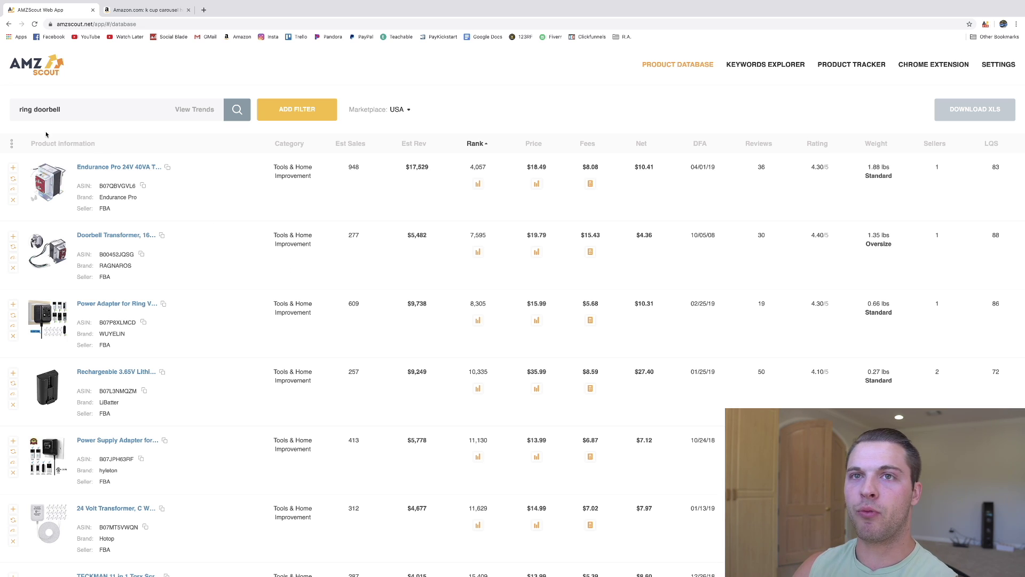
scroll(192, 212, down, 1)
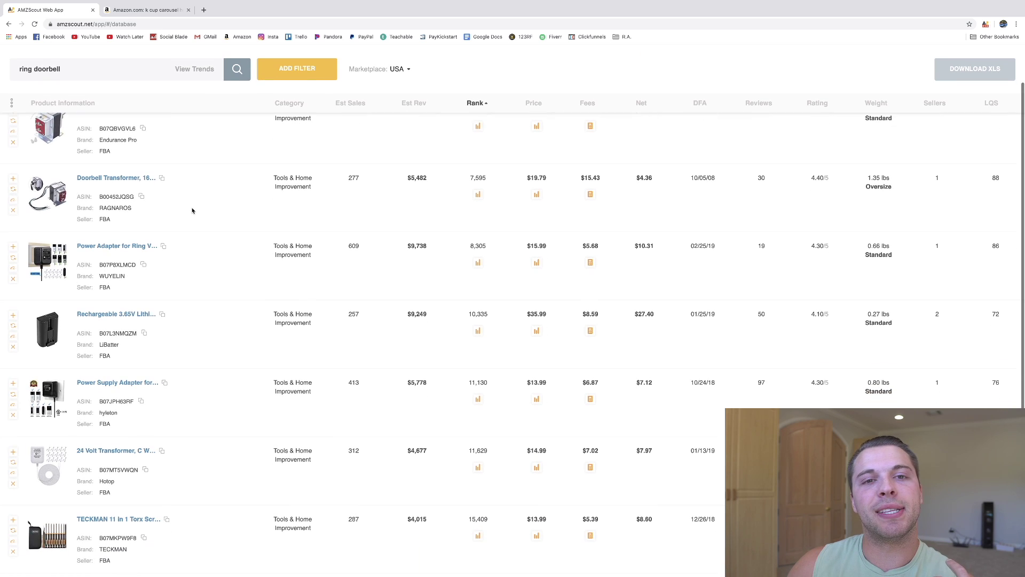
scroll(203, 207, down, 3)
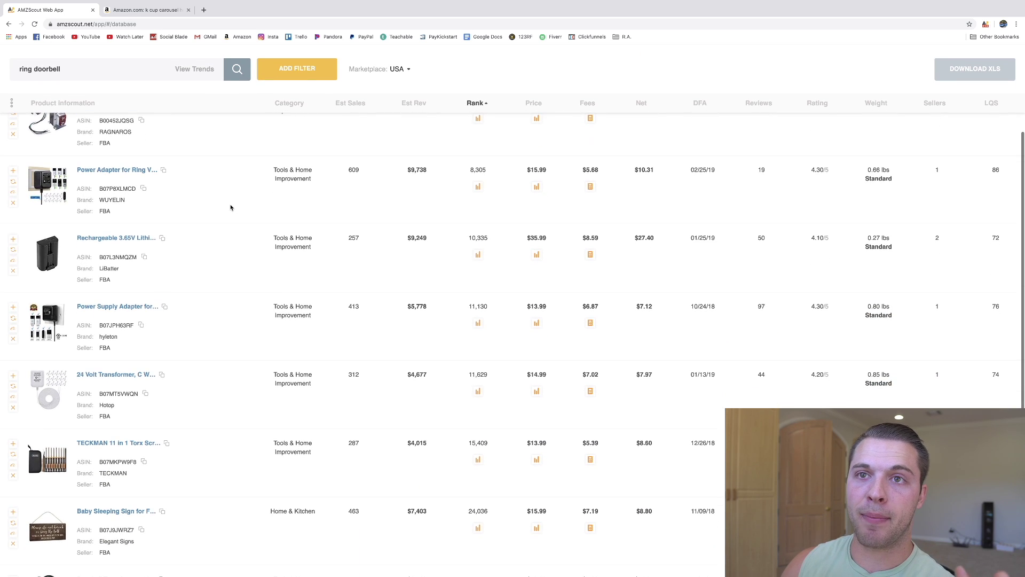
scroll(212, 240, down, 1)
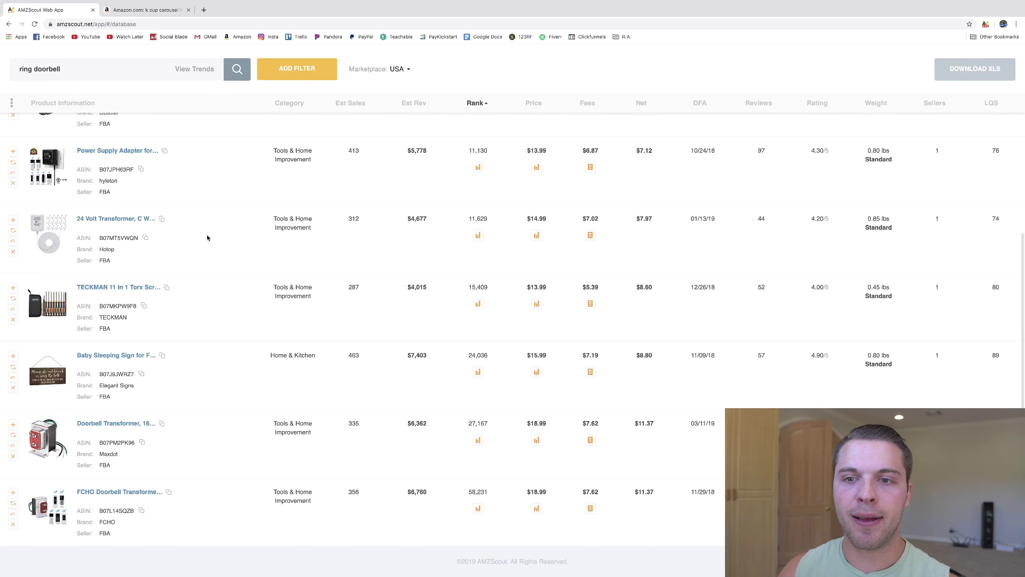
click(297, 68)
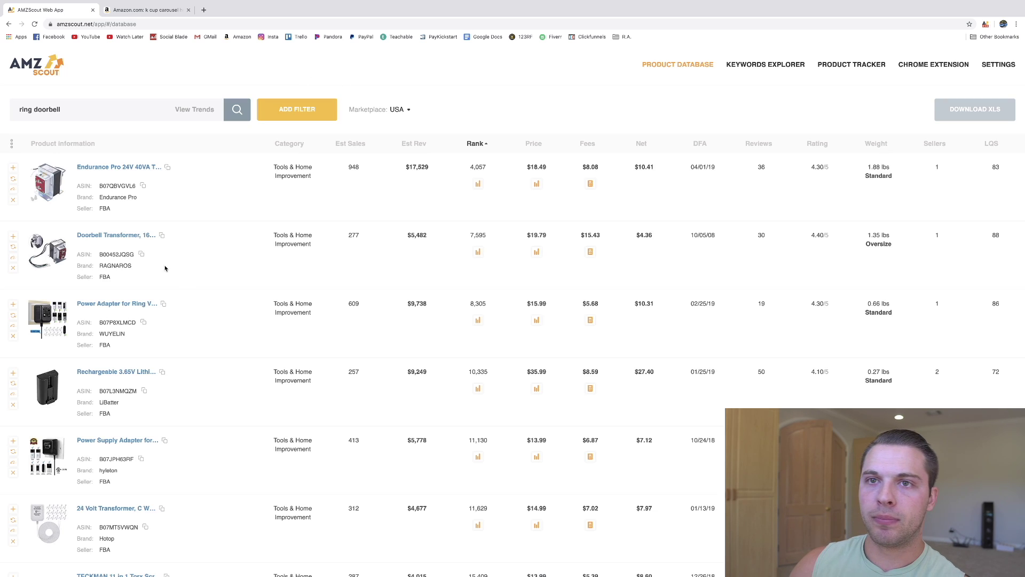
scroll(162, 257, down, 1)
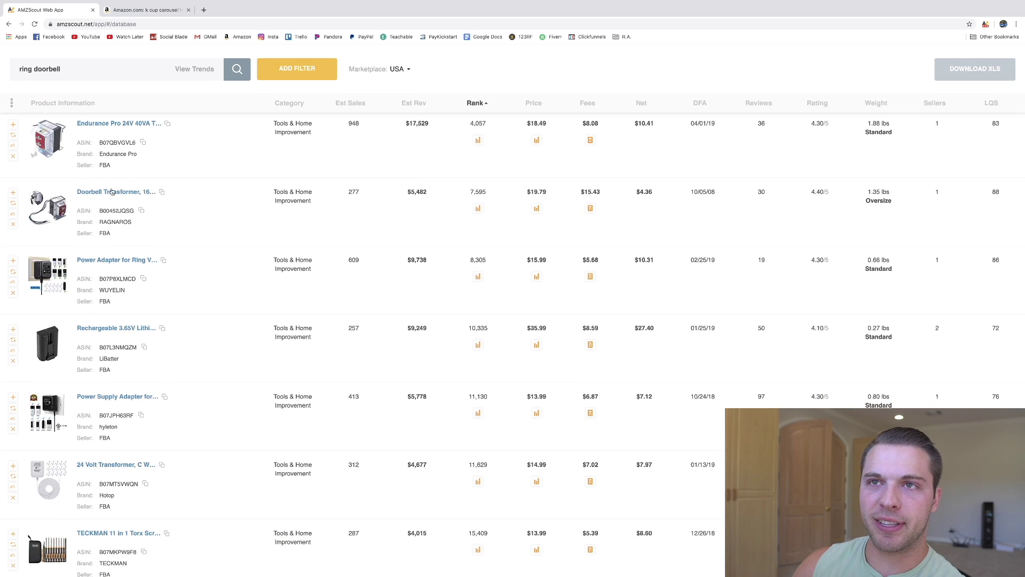
scroll(138, 203, down, 1)
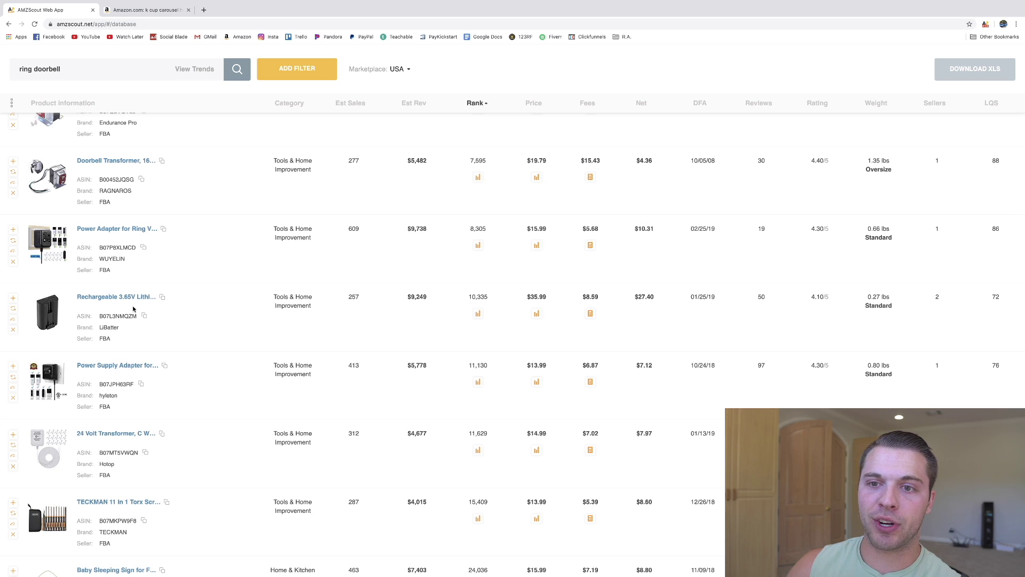
scroll(121, 368, down, 5)
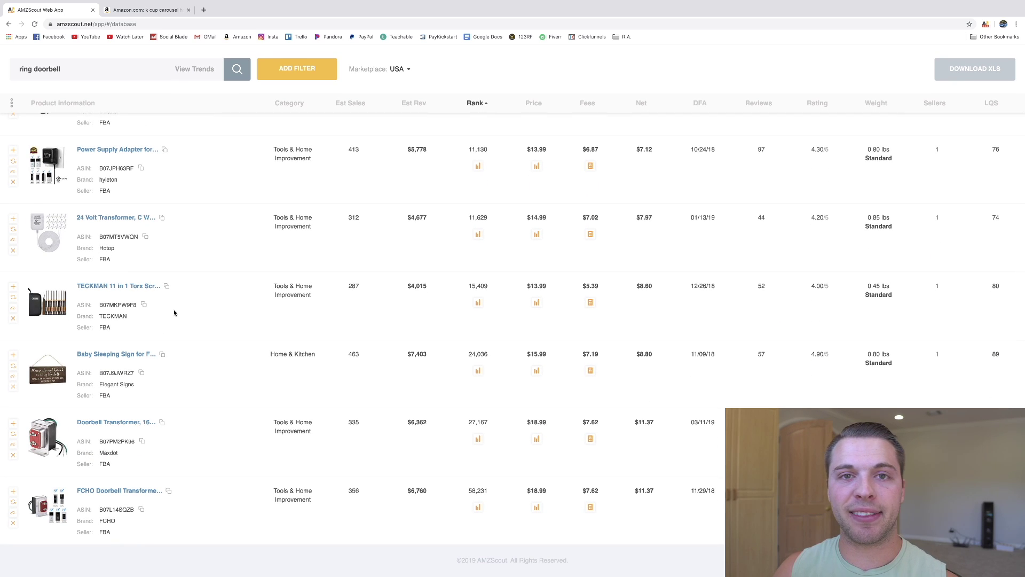
scroll(174, 312, up, 3)
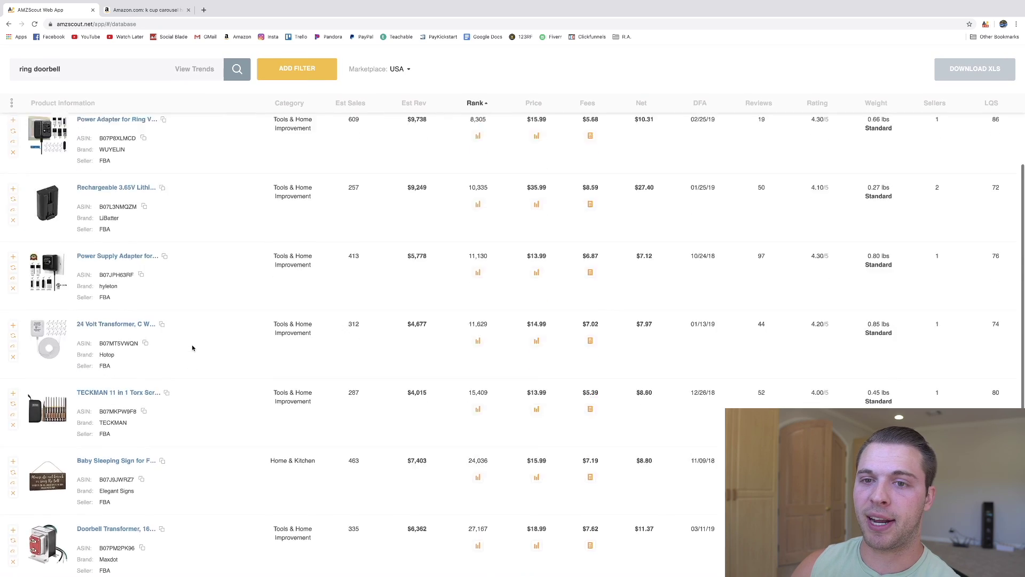
scroll(192, 348, up, 4)
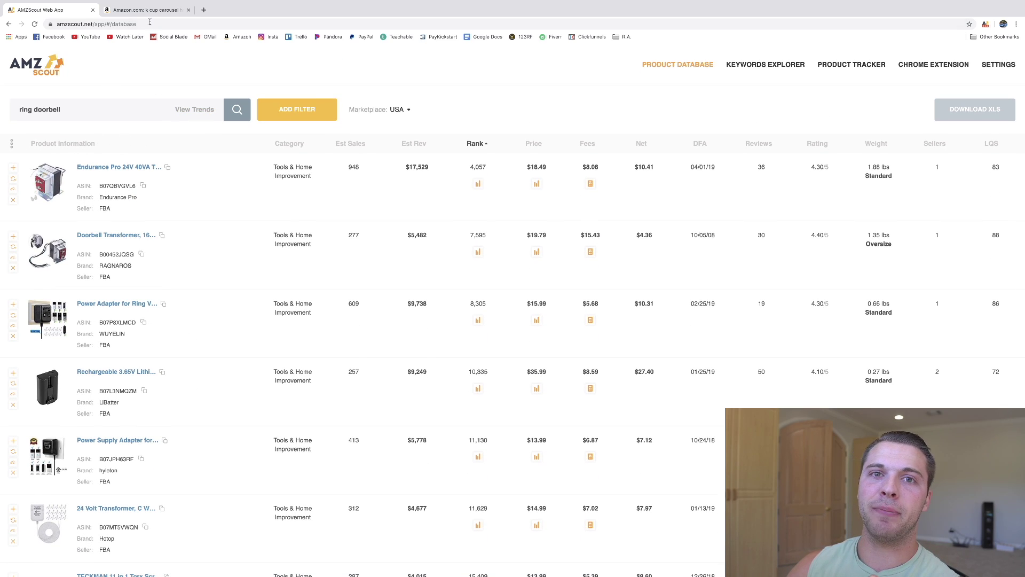
- Switch to Amazon, search for "ring doorbell mount" and look over the resulting listings
click(145, 9)
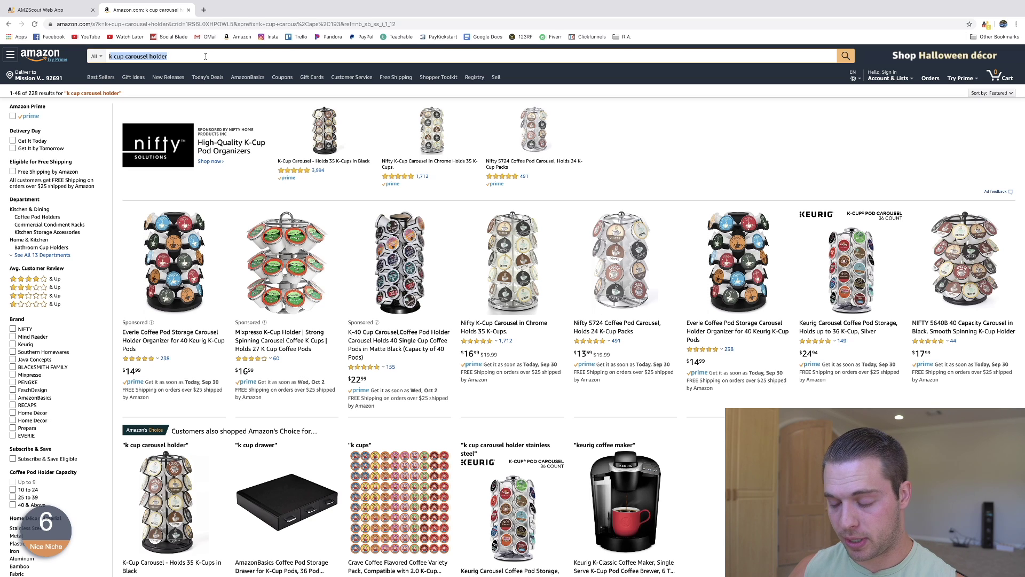
text(ring do)
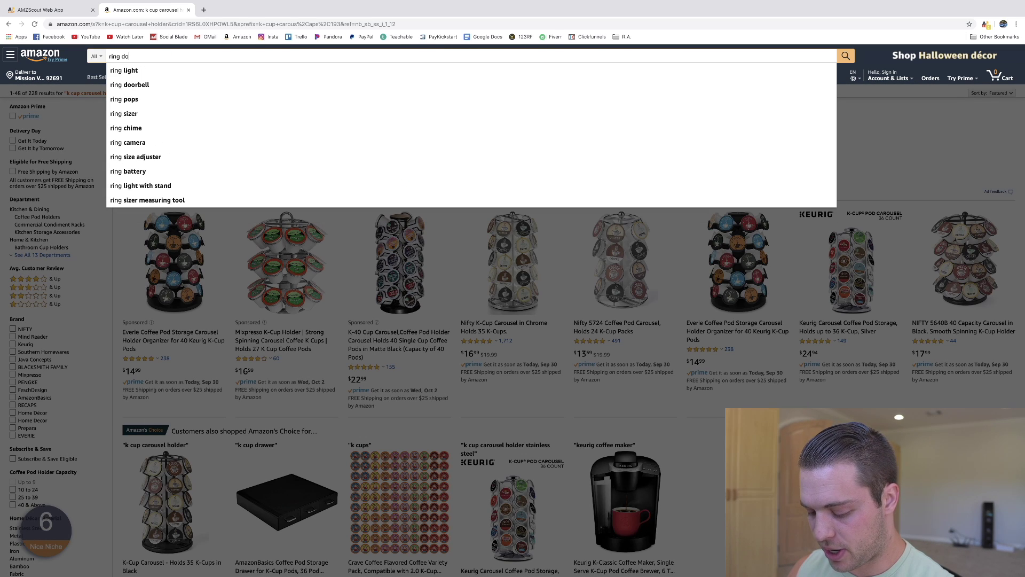
text(orbell mount)
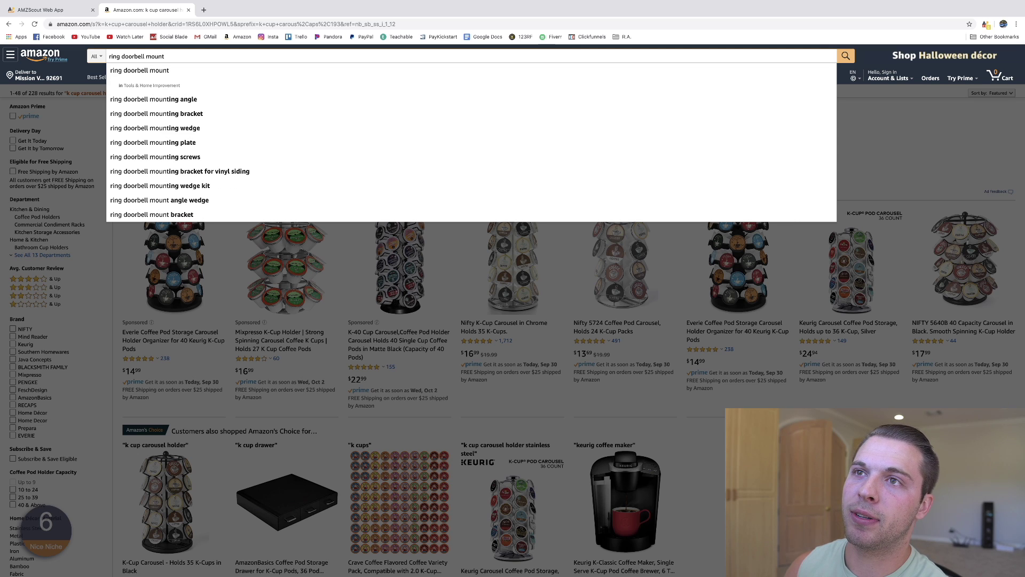
key(Return)
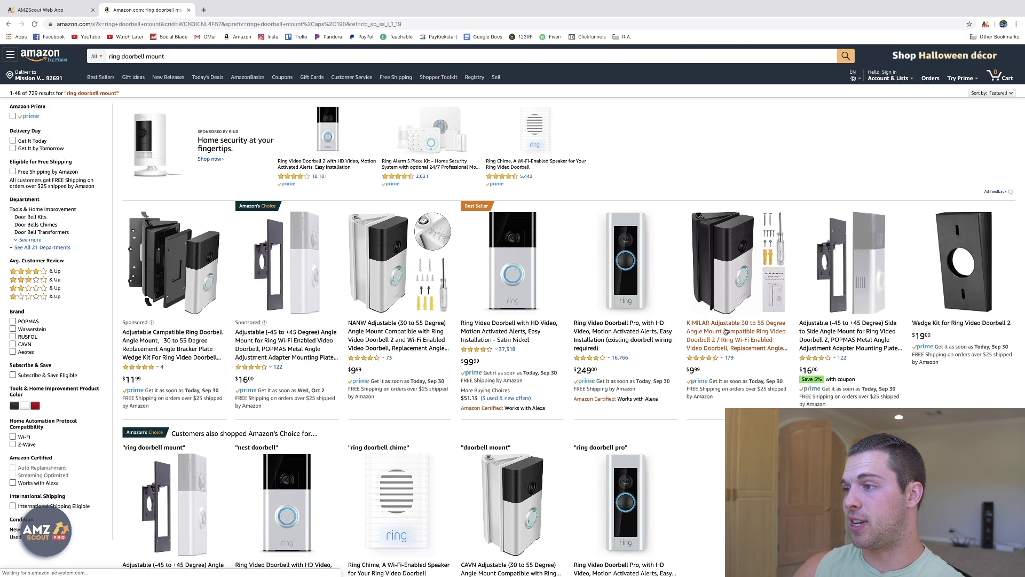
scroll(758, 361, down, 2)
scroll(754, 366, up, 2)
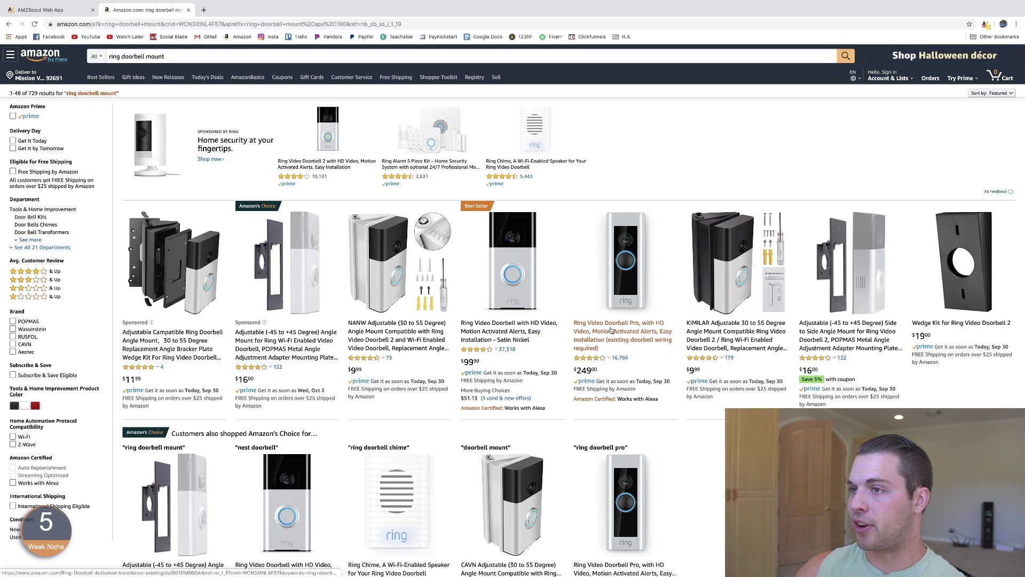
- Analyze the ring doorbell mount results with AMZScout Pro and remove the Ring Video Doorbell and Ring Video Doorbell Pro entries
click(986, 25)
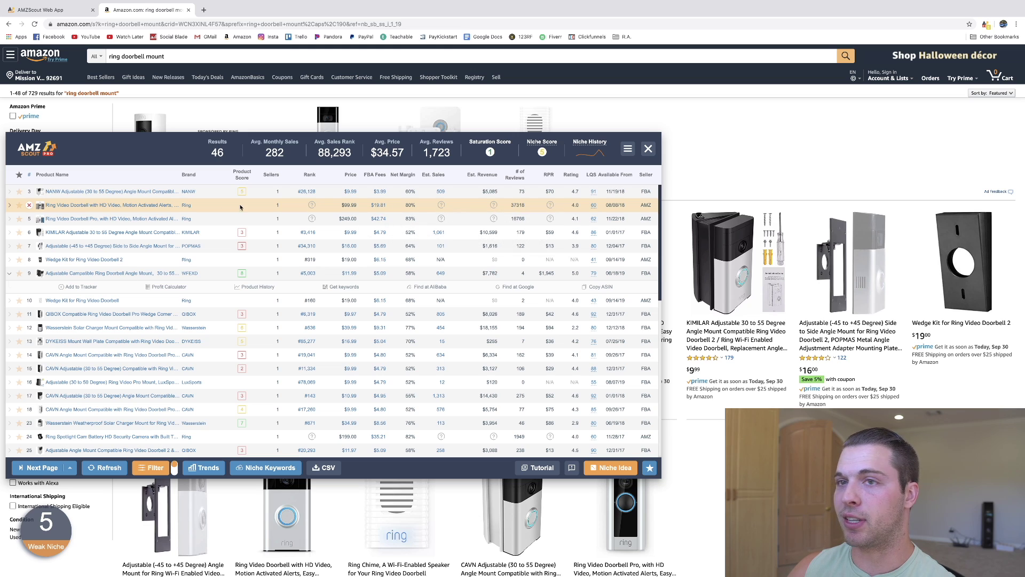
click(29, 205)
click(30, 206)
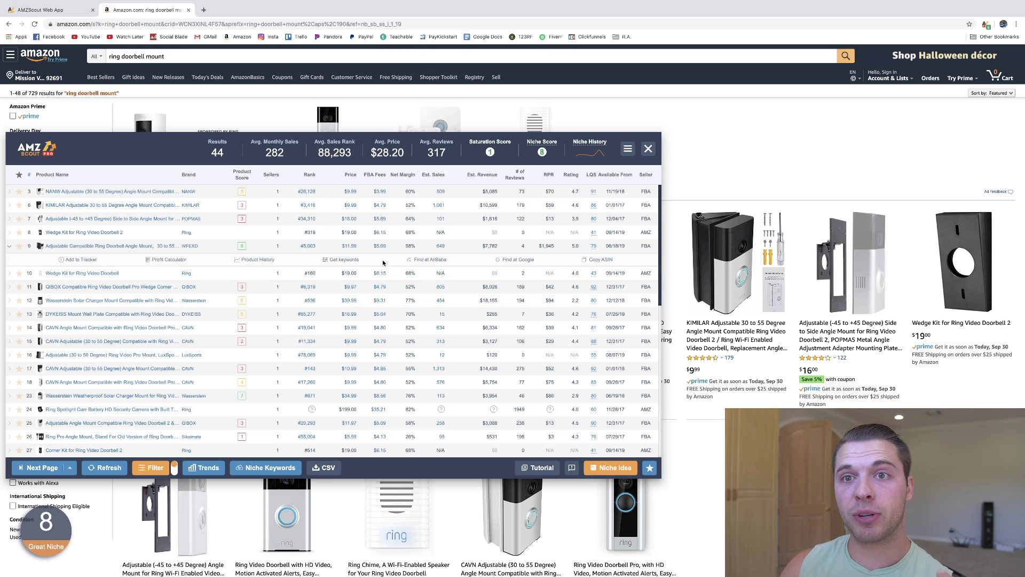
- Open the KIMILAR Adjustable 30 to 55 Degree Angle Mount listing from the AMZScout Pro results and look through its product images
mouse_move(151, 194)
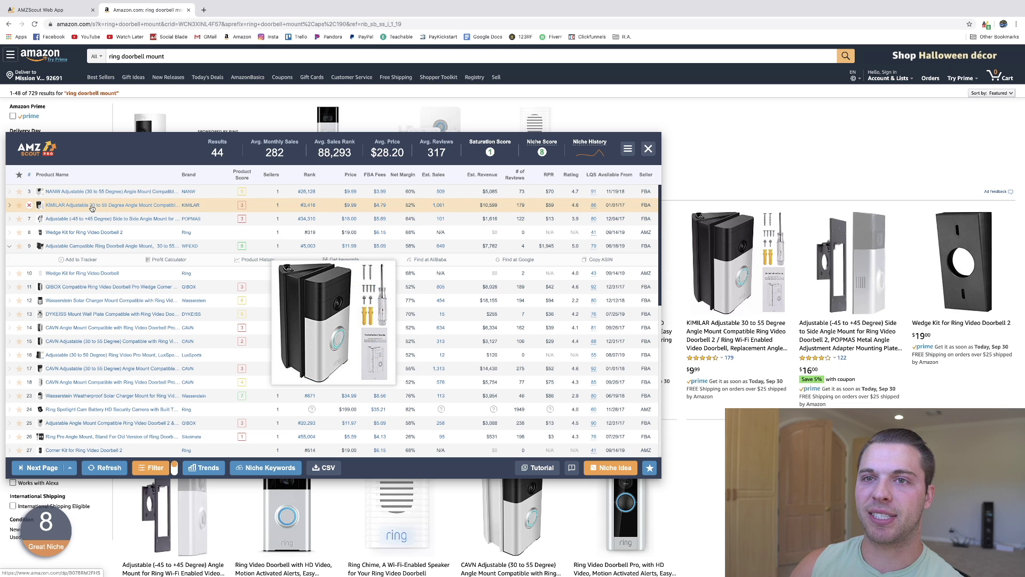
mouse_move(90, 193)
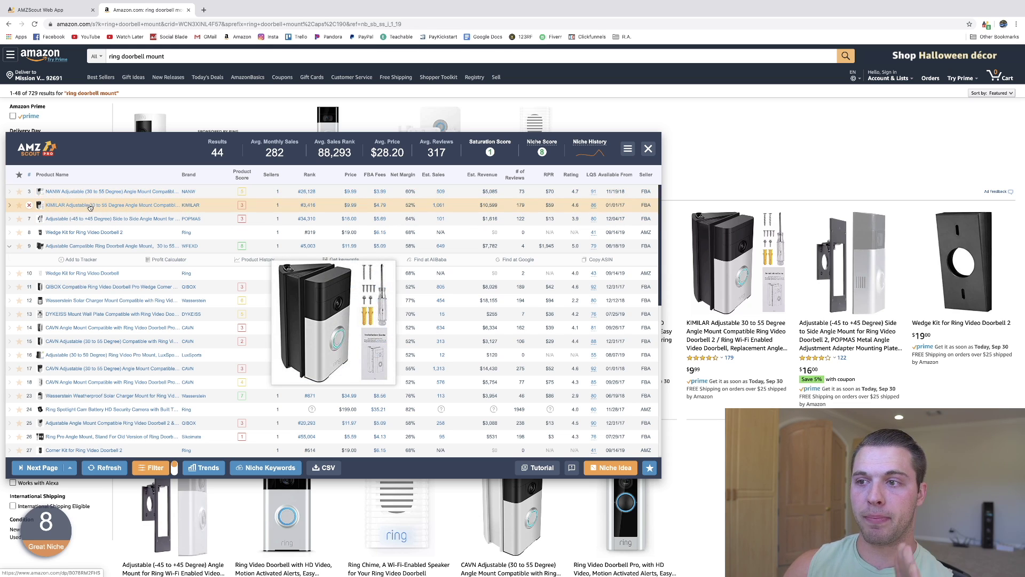
click(90, 207)
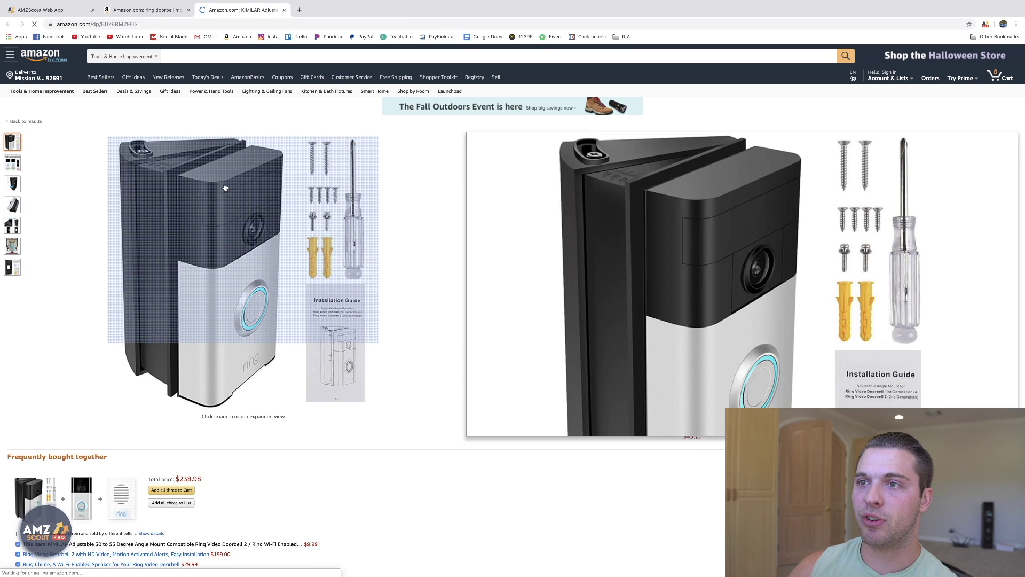
mouse_move(13, 187)
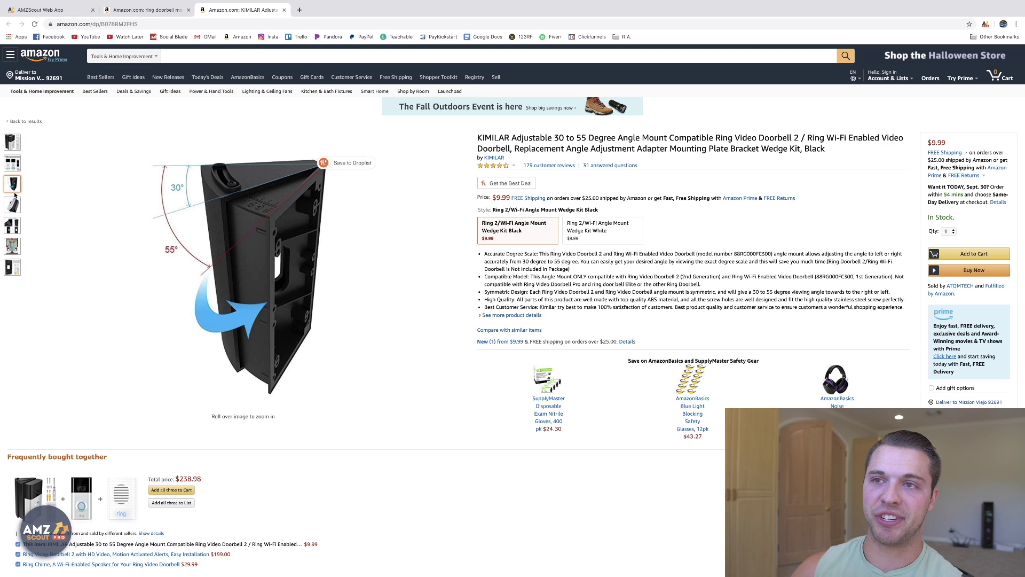
mouse_move(13, 205)
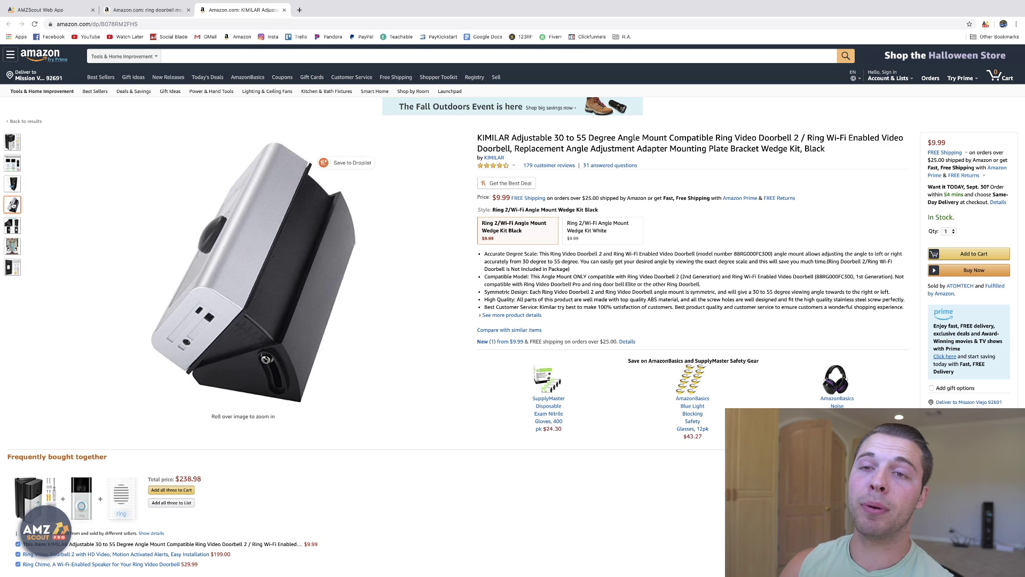
mouse_move(17, 251)
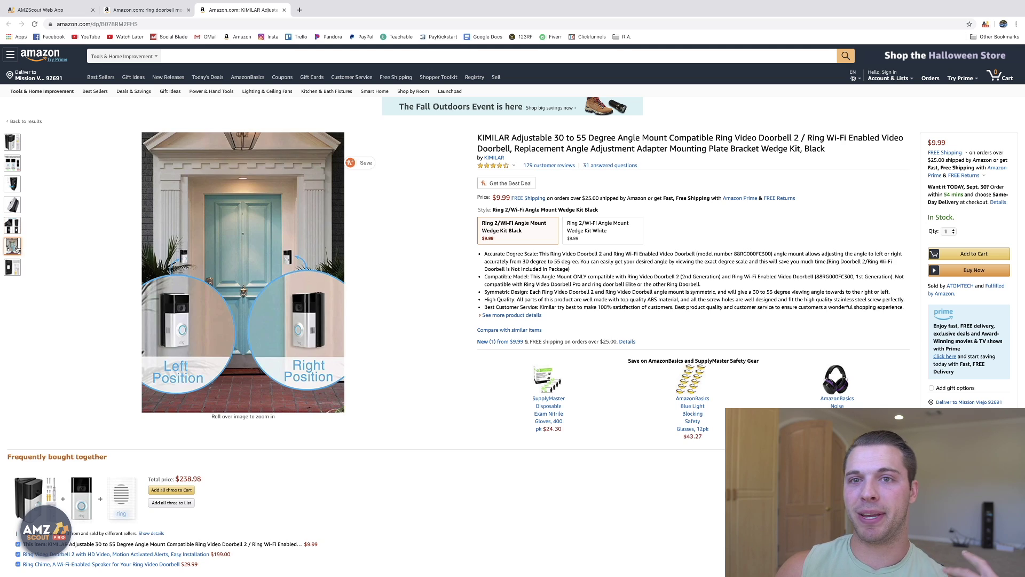
- Open the KIMILAR brand's Amazon listings and browse its product range
click(145, 10)
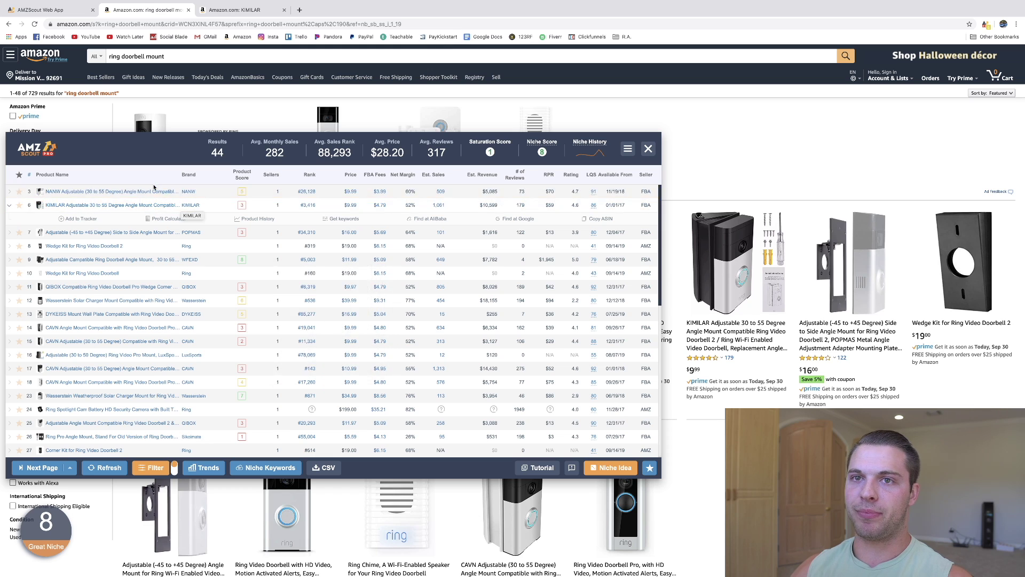
click(235, 10)
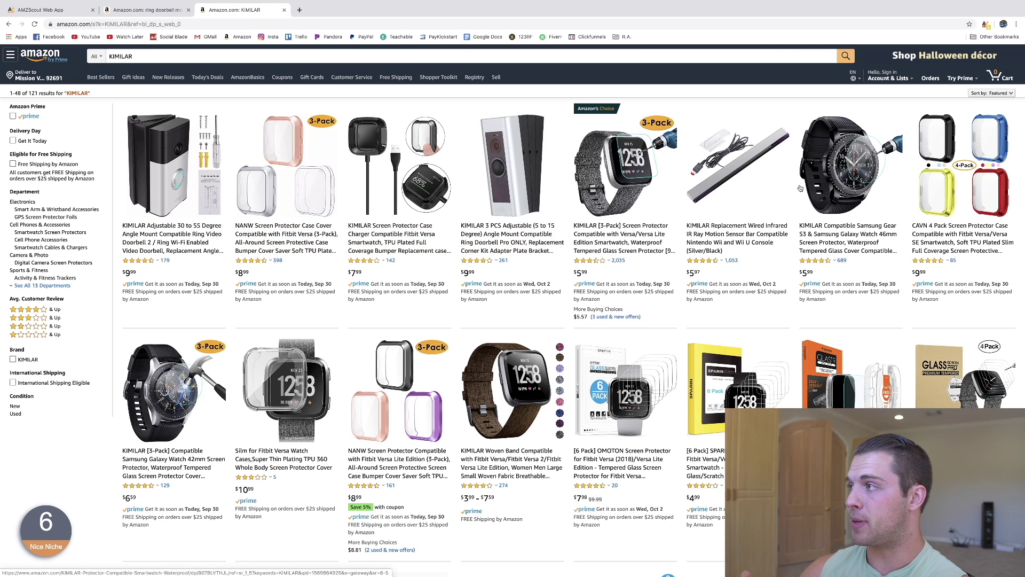
scroll(376, 355, down, 12)
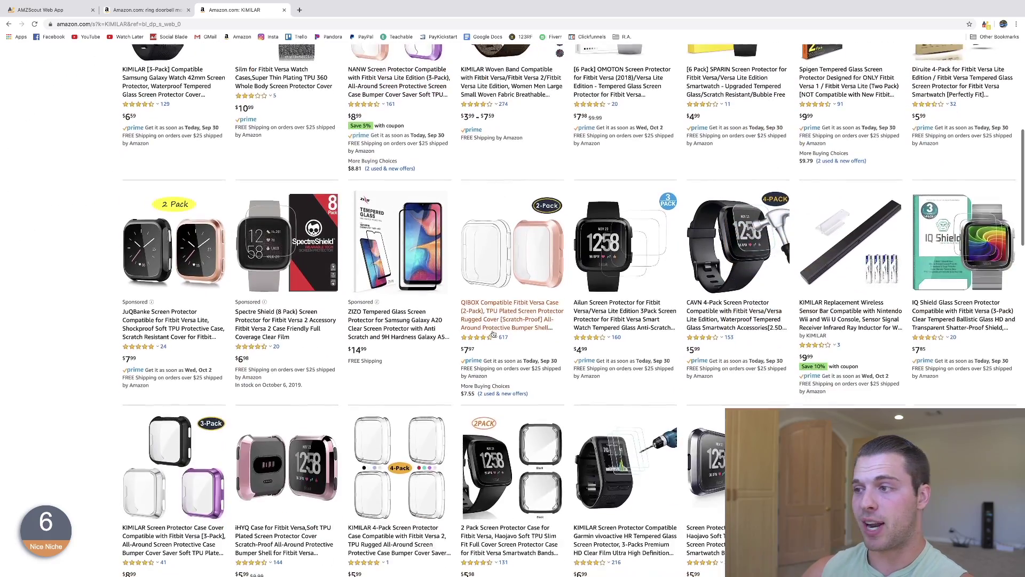
scroll(503, 343, down, 1)
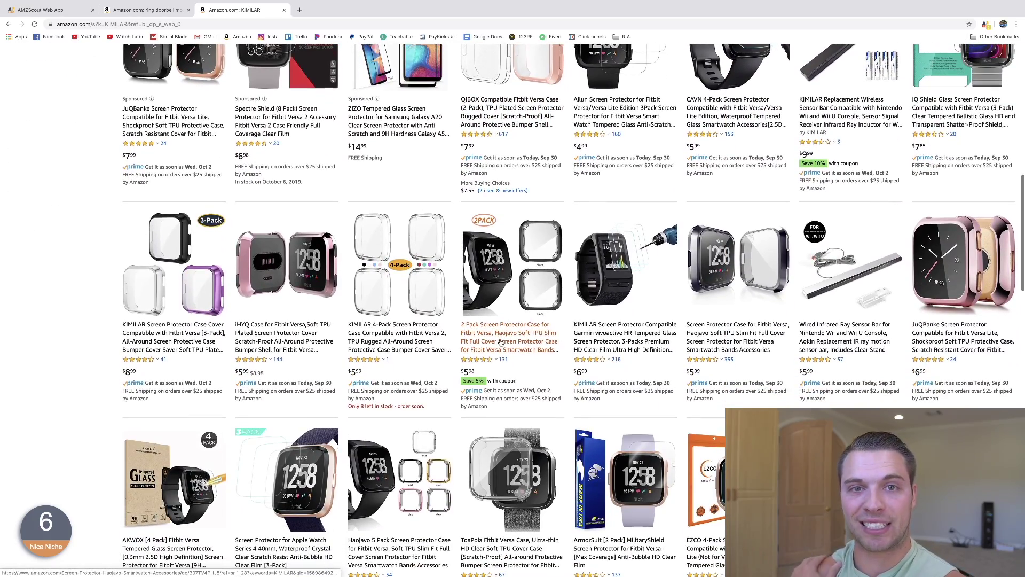
scroll(499, 351, up, 1)
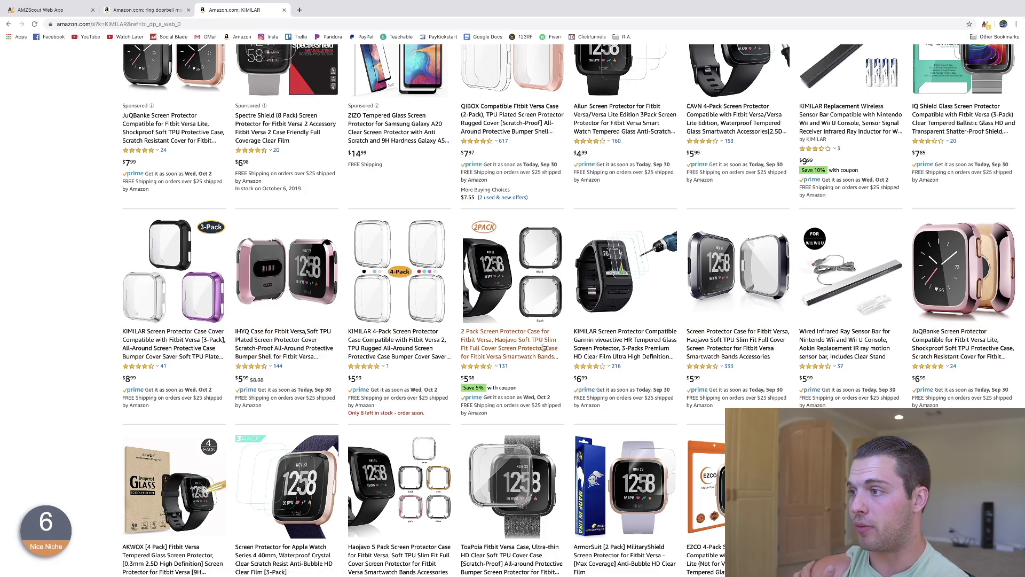
scroll(468, 368, down, 10)
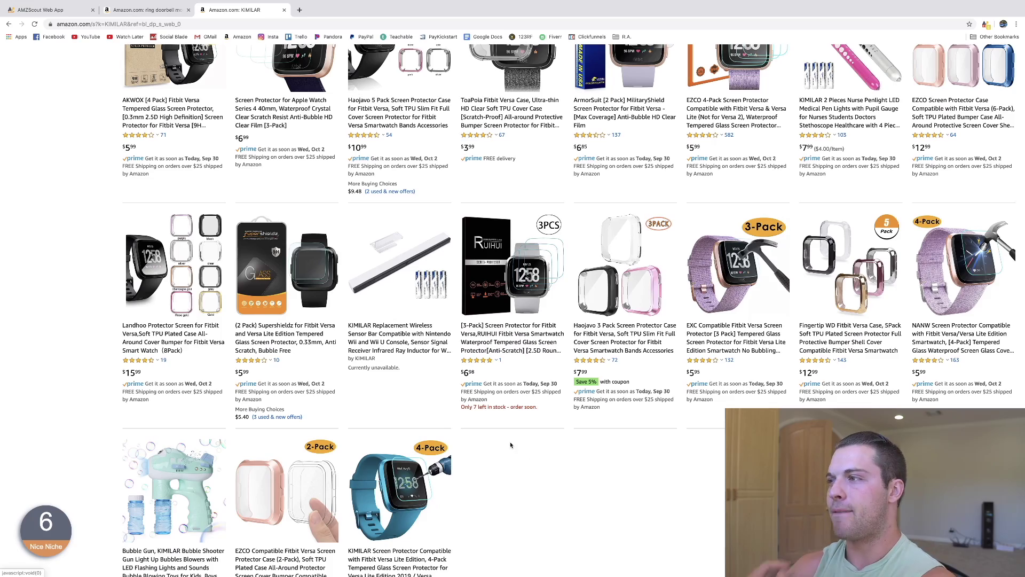
scroll(514, 439, up, 18)
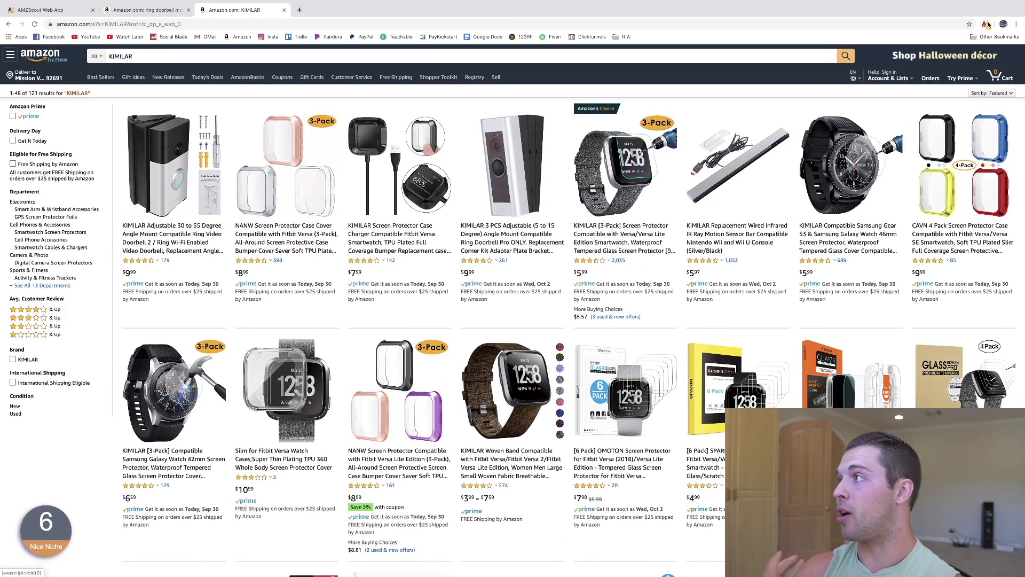
- Analyze the KIMILAR listings with AMZScout Pro, check the 3-pack Versa screen protector's estimated sales and revenue, and close the analysis
click(987, 25)
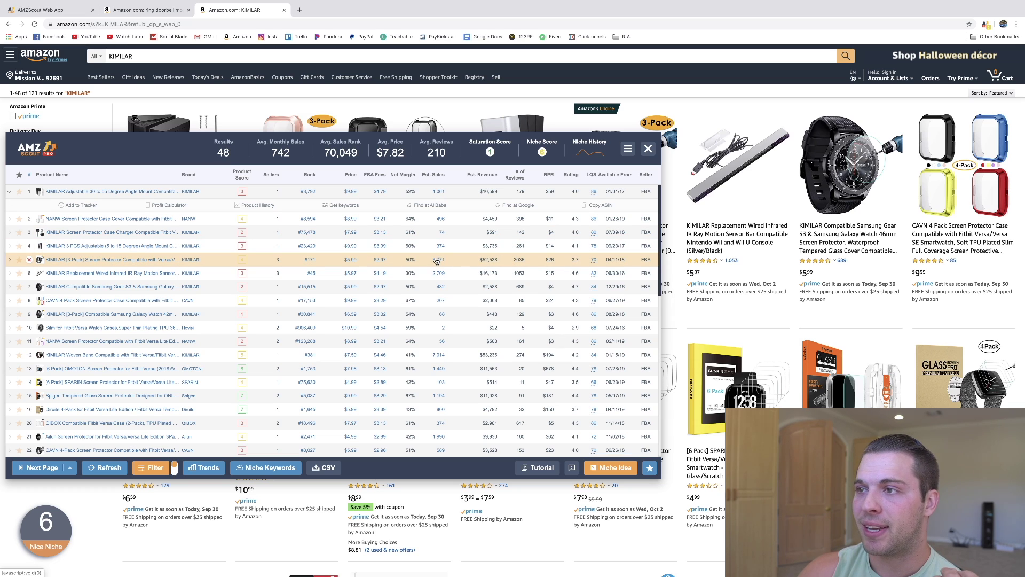
mouse_move(130, 262)
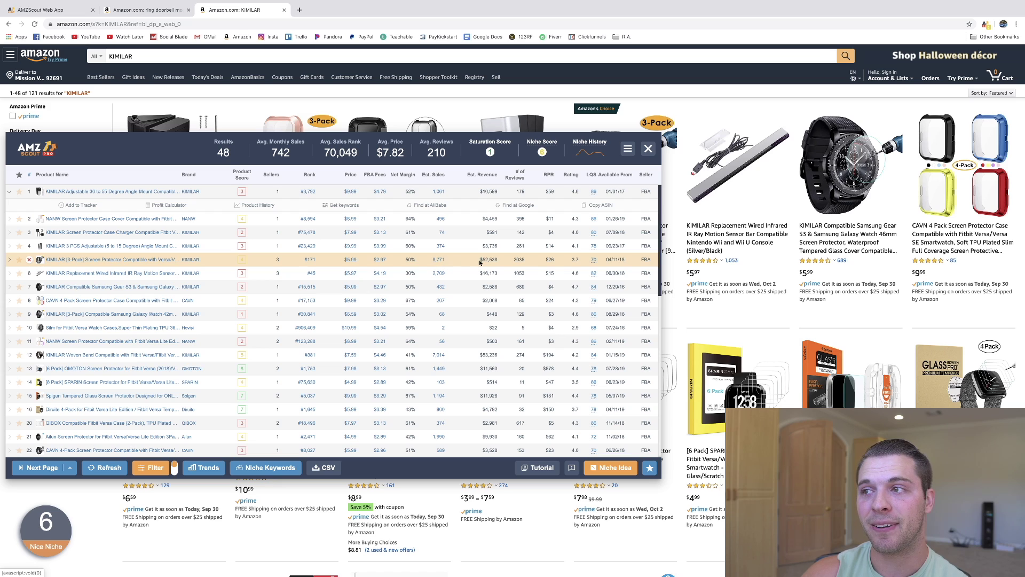
drag(500, 263, 479, 263)
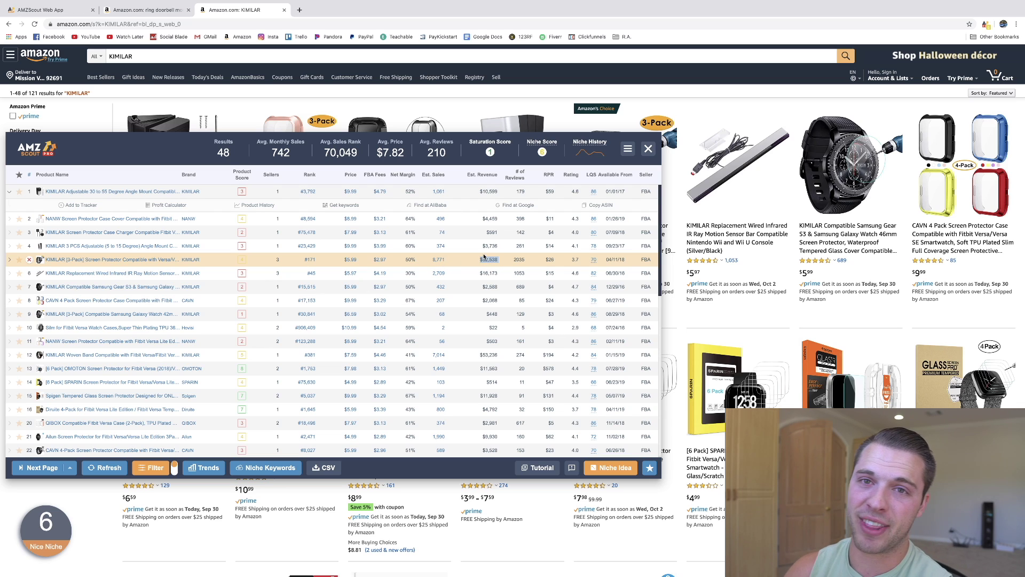
click(649, 149)
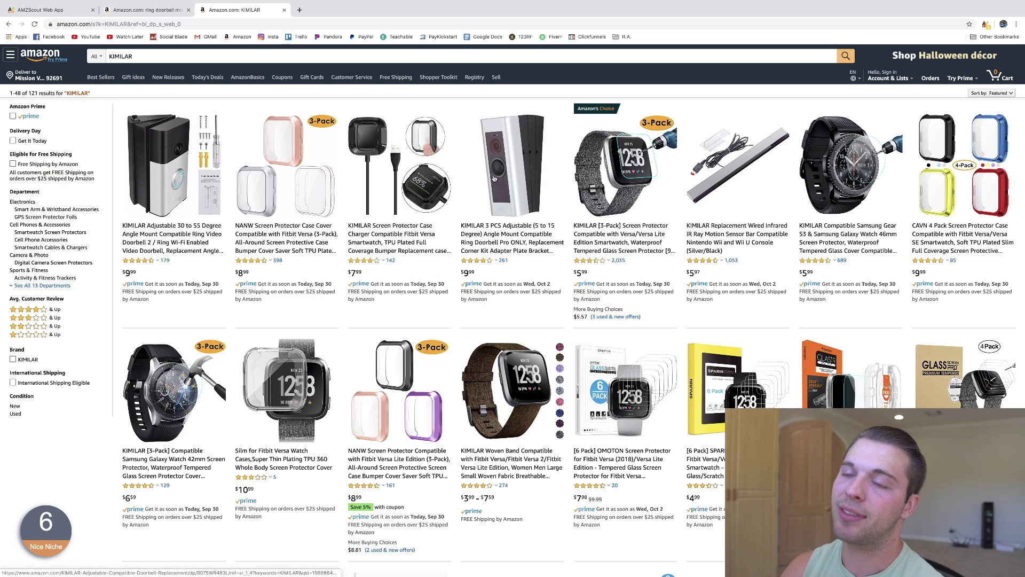
- Open the KIMILAR Adjustable 30 to 55 Degree Angle Mount listing and review its bundled, similar and sponsored related products
click(169, 243)
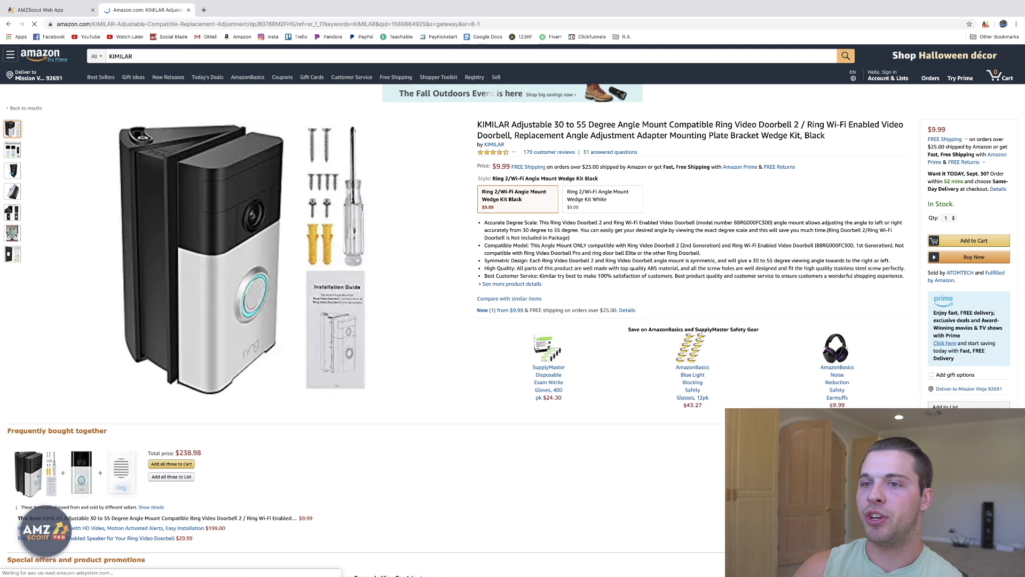
scroll(362, 208, down, 2)
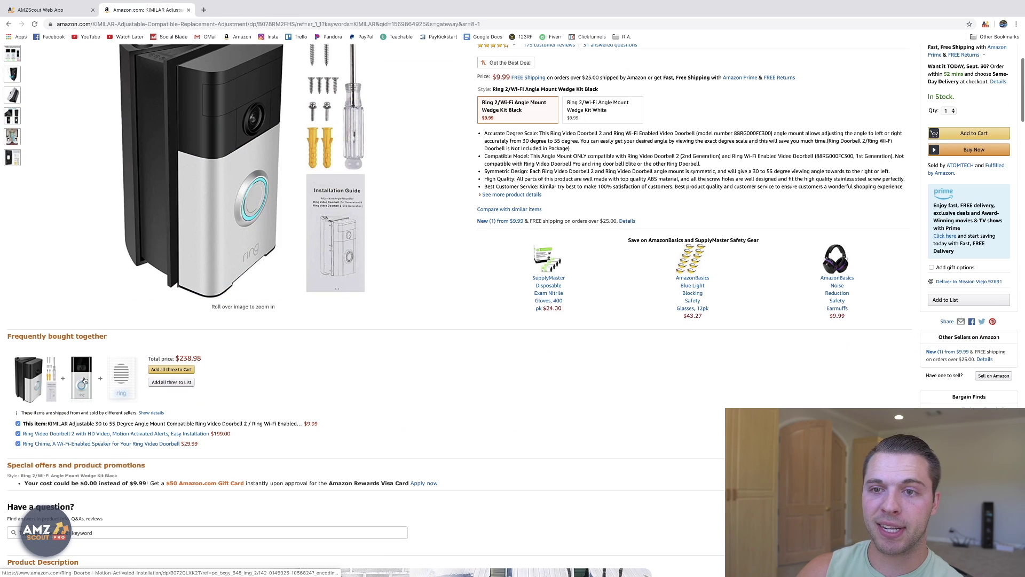
scroll(84, 380, down, 9)
scroll(260, 298, down, 15)
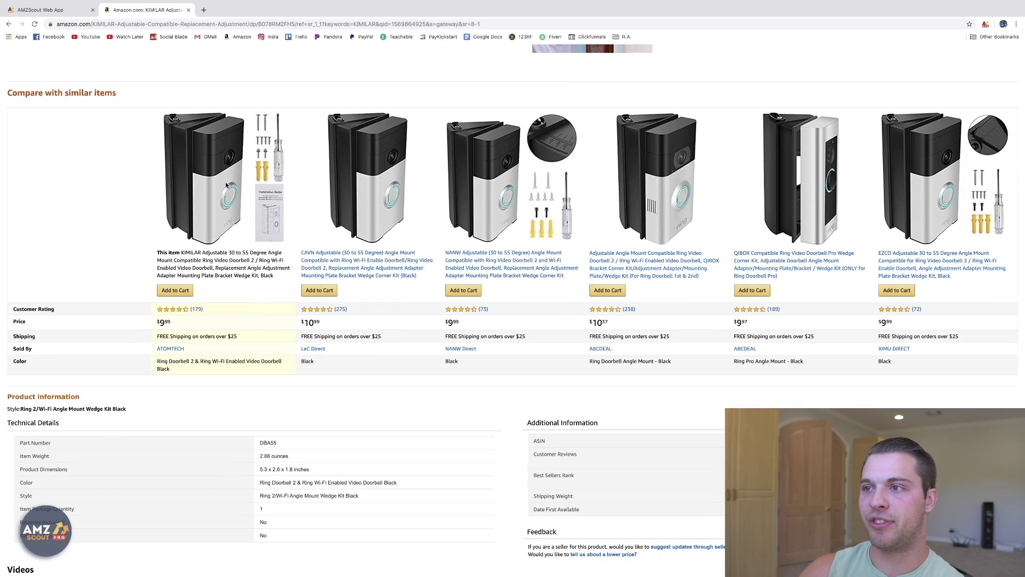
scroll(425, 243, down, 2)
scroll(425, 243, down, 7)
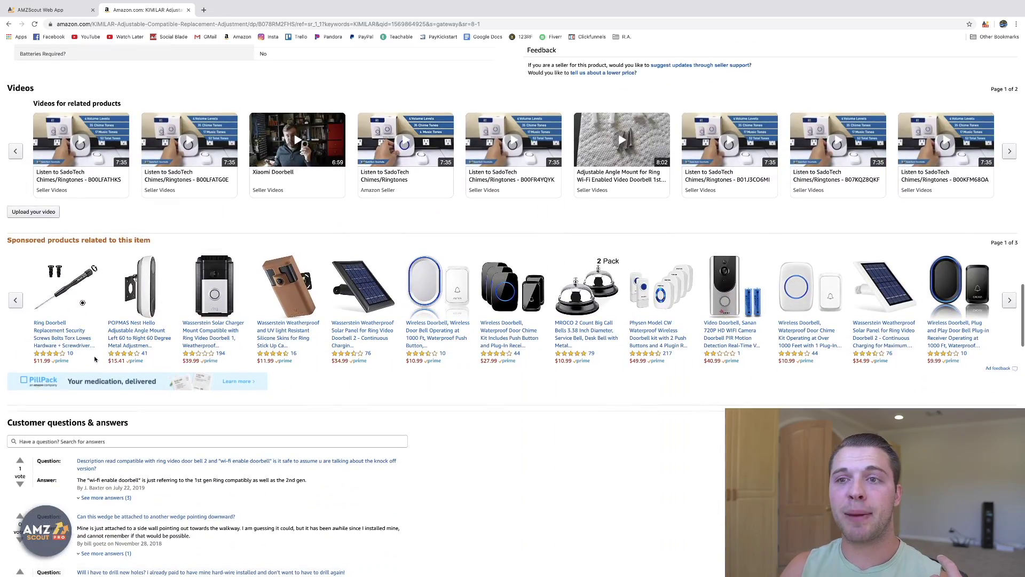
scroll(396, 406, up, 20)
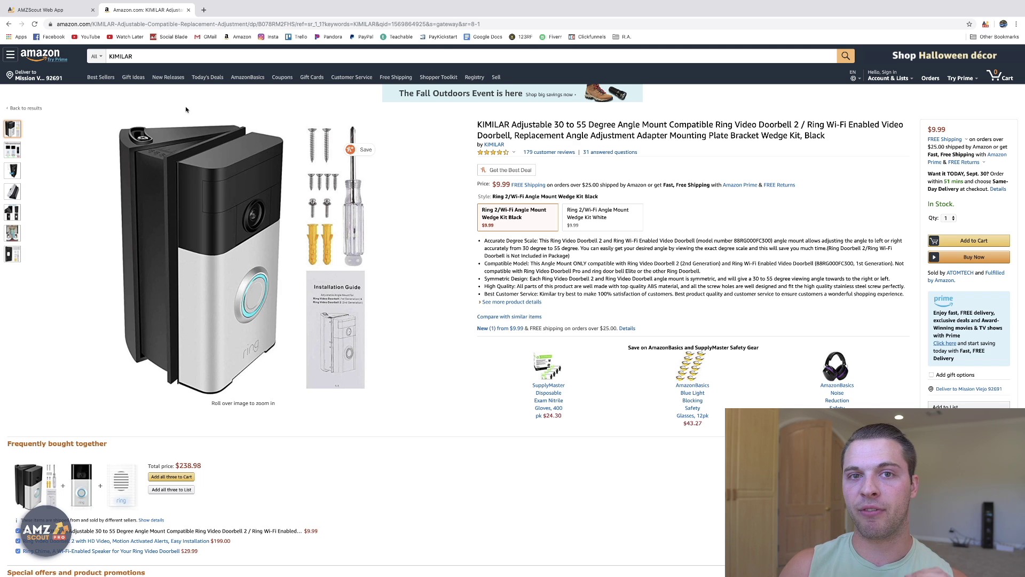
- Switch to the AMZScout product database, select all categories in the filter and clear the "ring doorbell" search keyword
click(43, 10)
click(294, 116)
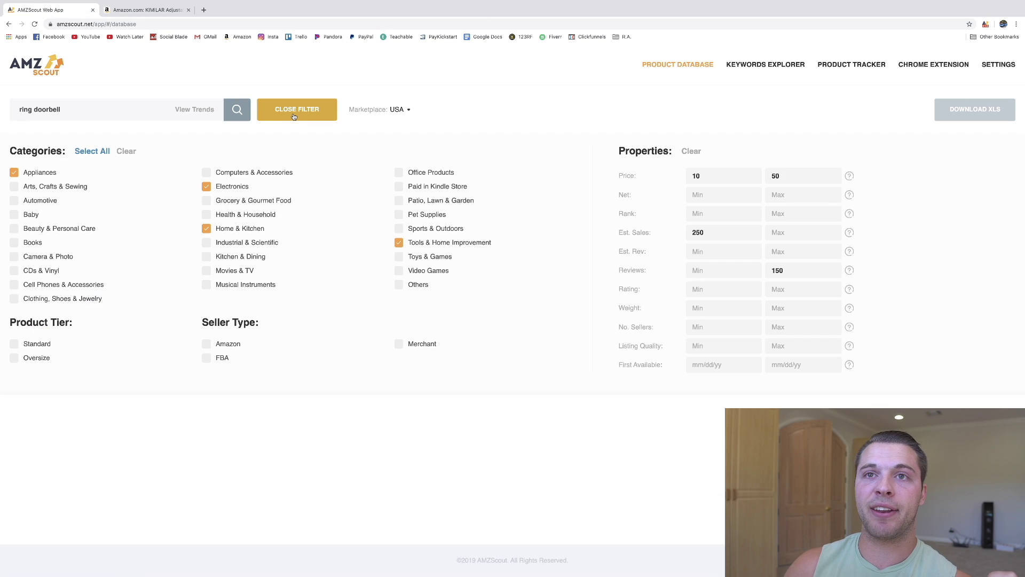
click(94, 154)
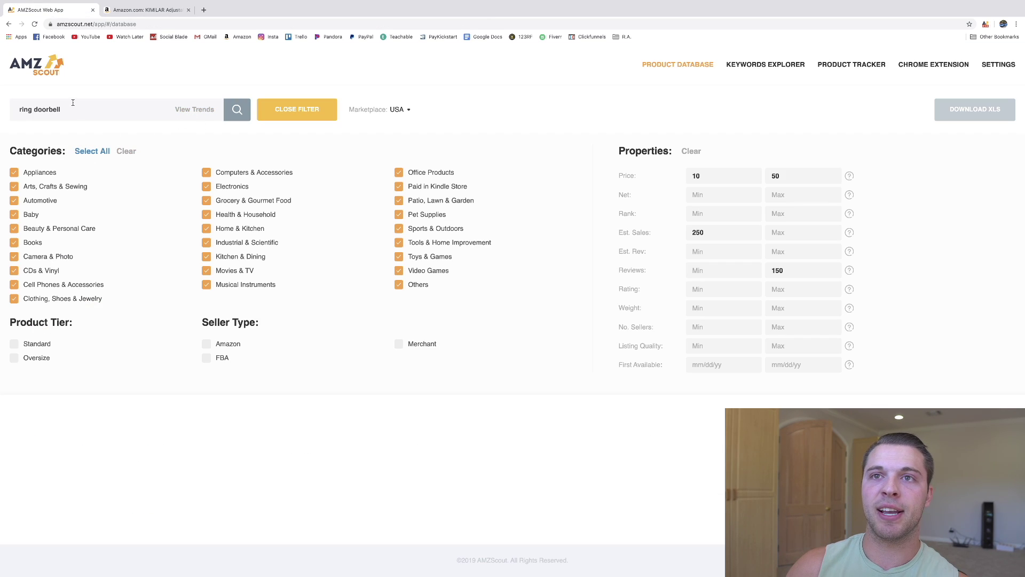
triple_click(73, 103)
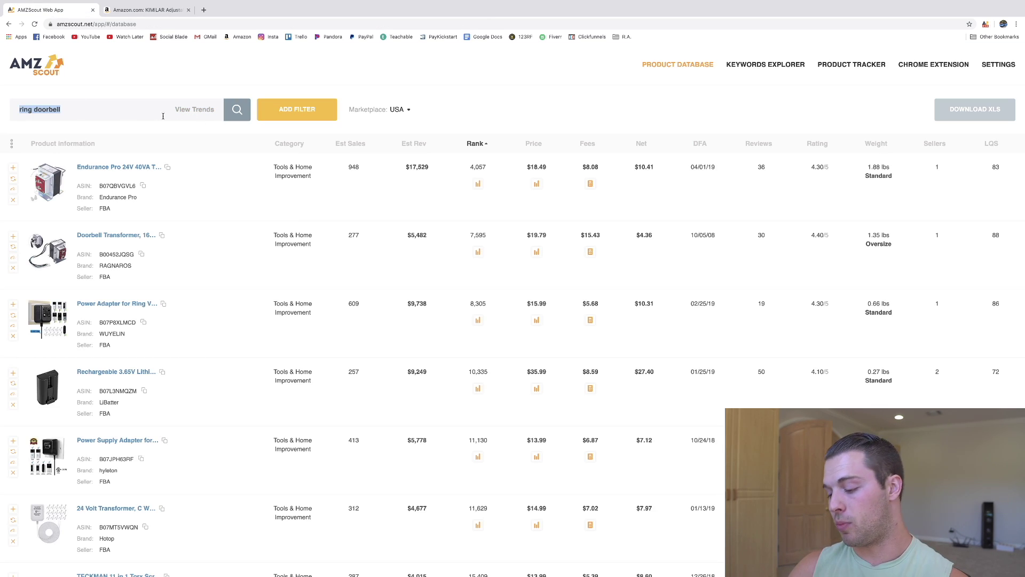
key(BackSpace)
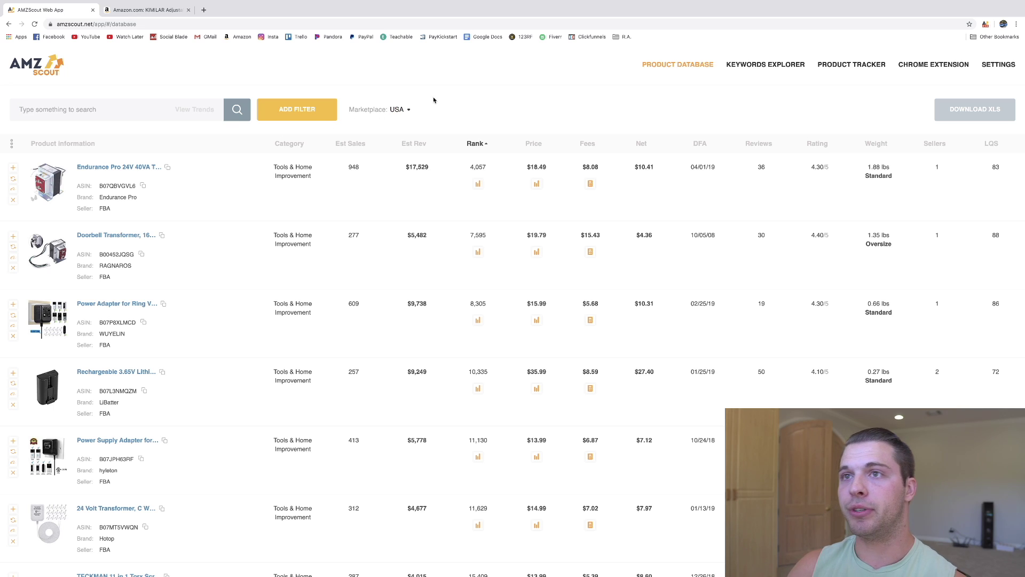